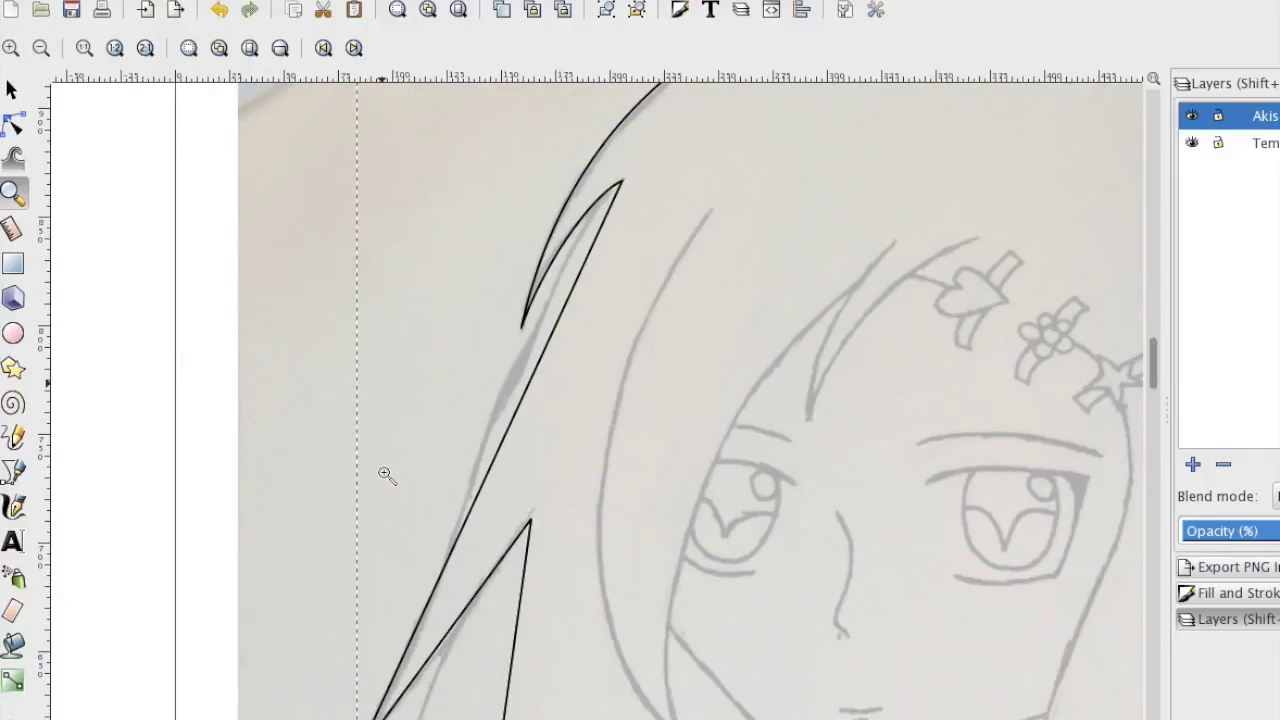
Bend the long outline segment between the two upper spikes of the left-side hair to follow the sketch.
{"action": "left_click", "coordinate": [623, 95]}
{"action": "left_click_drag", "start_coordinate": [433, 483], "coordinate": [510, 318]}
{"action": "left_click", "coordinate": [13, 193]}
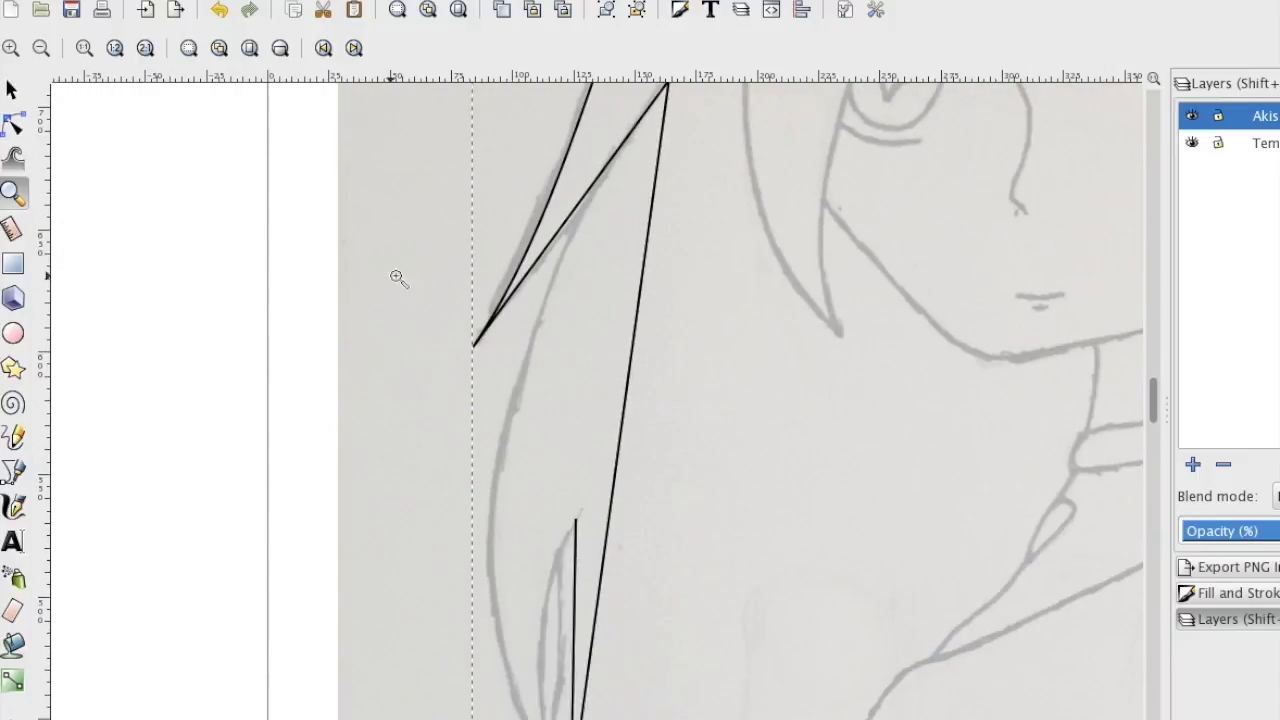
Curve the long outer edge of the left hair strand and the inner edge at its lower tip to match the sketch.
{"action": "key", "text": "n"}
{"action": "left_click_drag", "start_coordinate": [651, 194], "coordinate": [510, 430]}
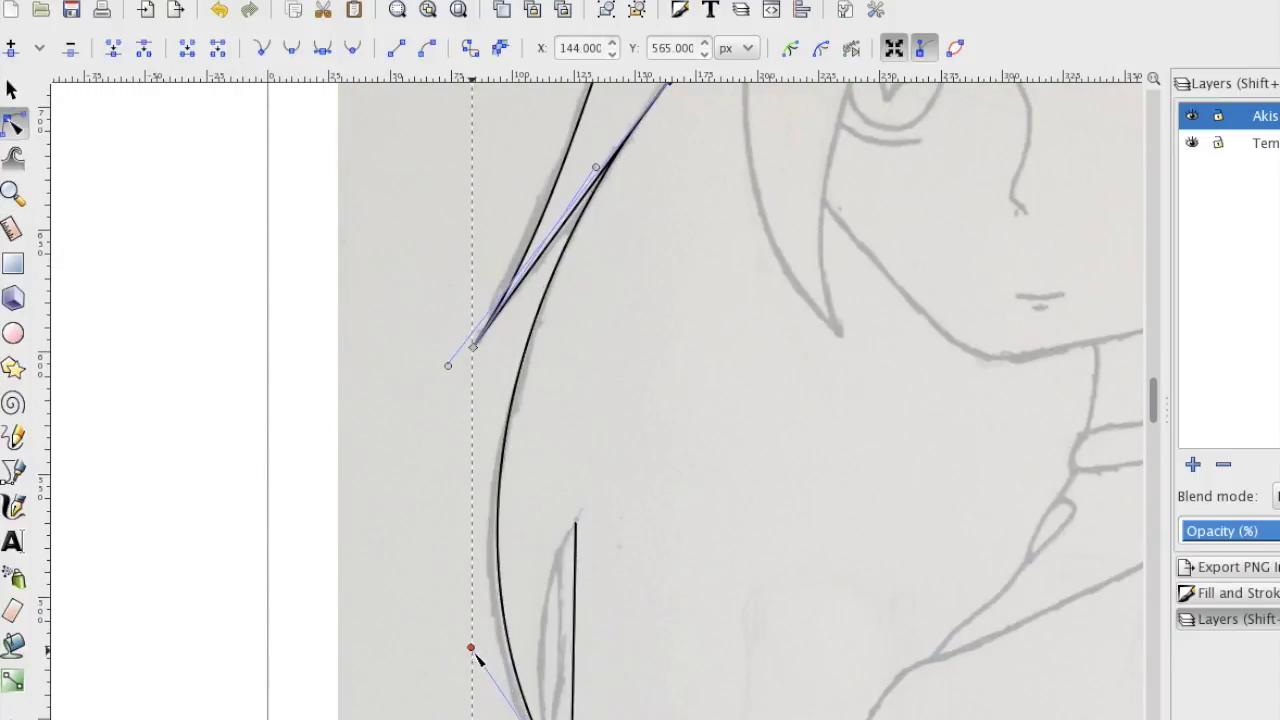
{"action": "scroll", "coordinate": [460, 600], "scroll_direction": "down", "scroll_amount": 4}
{"action": "left_click", "coordinate": [578, 490]}
{"action": "left_click_drag", "start_coordinate": [578, 490], "coordinate": [535, 457]}
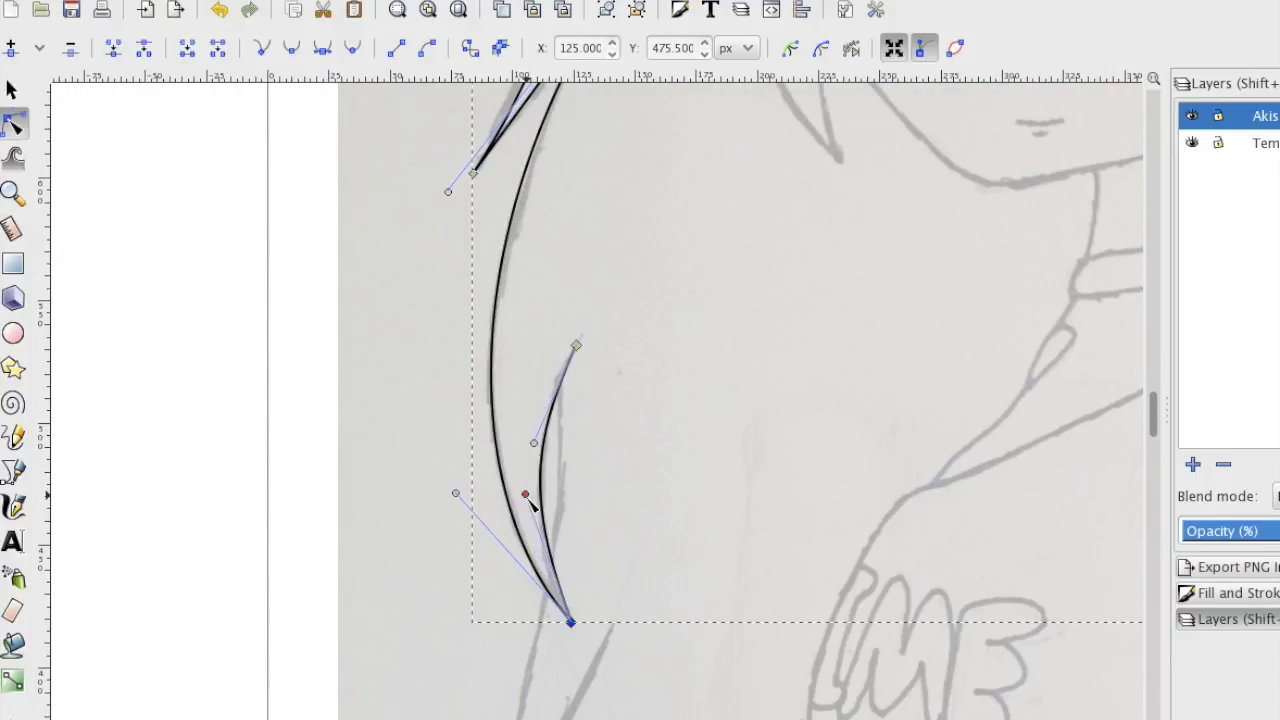
{"action": "left_click", "coordinate": [629, 449]}
Draw a straight segment on the upper layer across the inside of the left strand's lower tip, starting and ending on its inner edge.
{"action": "scroll", "coordinate": [629, 449], "scroll_direction": "up", "scroll_amount": 5}
{"action": "scroll", "coordinate": [629, 449], "scroll_direction": "down", "scroll_amount": 13}
{"action": "scroll", "coordinate": [629, 449], "scroll_direction": "up", "scroll_amount": 4}
{"action": "key", "text": "z"}
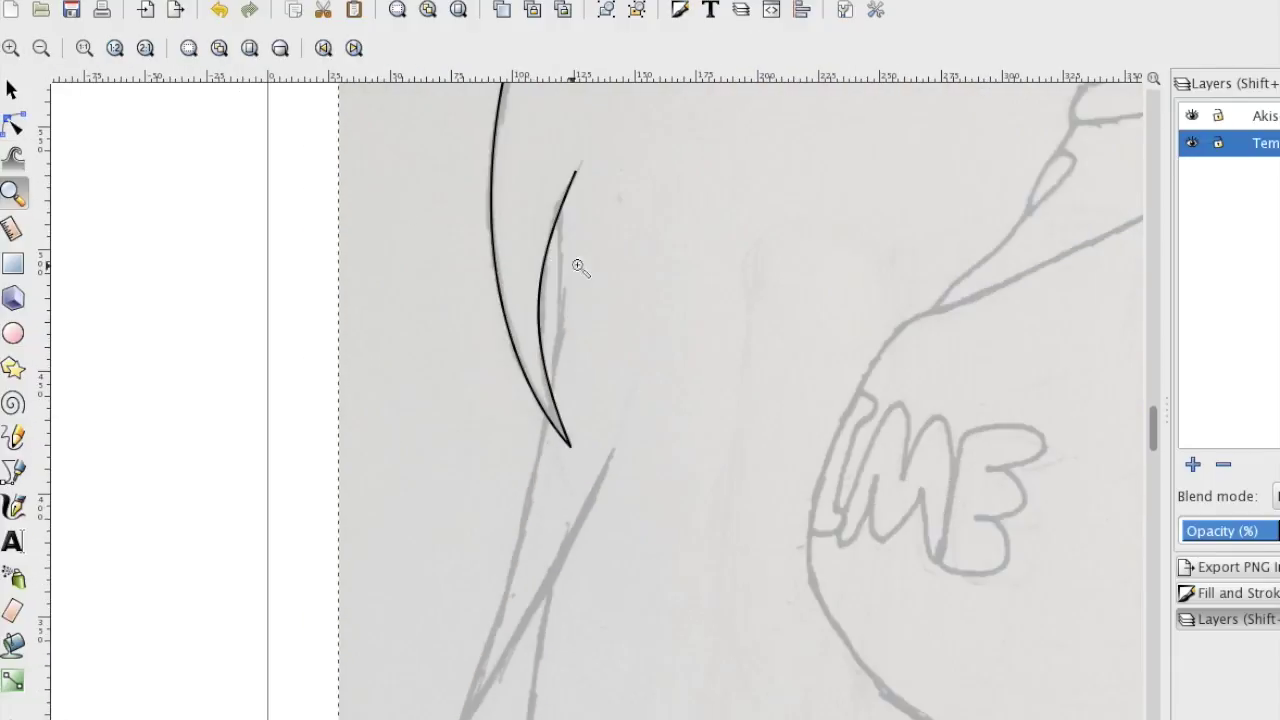
{"action": "key", "text": "5"}
{"action": "key", "text": "grave"}
{"action": "key", "text": "5"}
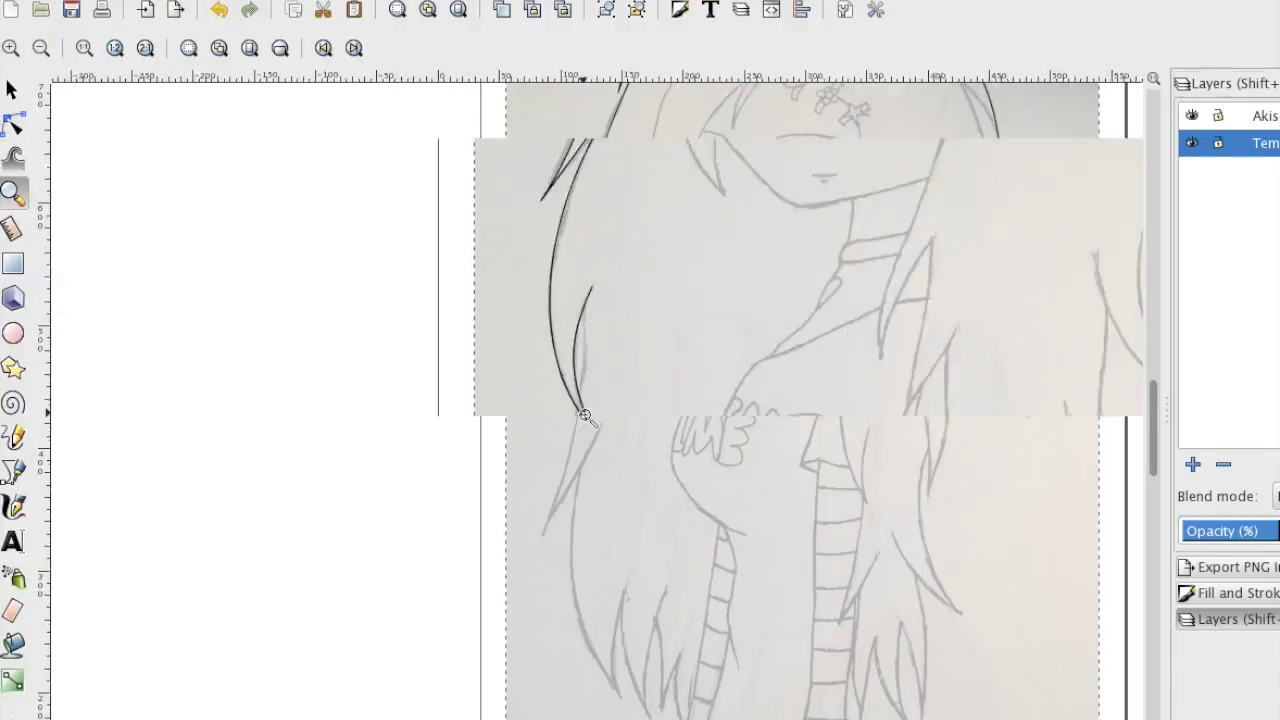
{"action": "left_click", "coordinate": [717, 194]}
{"action": "scroll", "coordinate": [94, 151], "scroll_direction": "up", "scroll_amount": 4}
{"action": "key", "text": "ctrl+Page_Up"}
{"action": "key", "text": "b"}
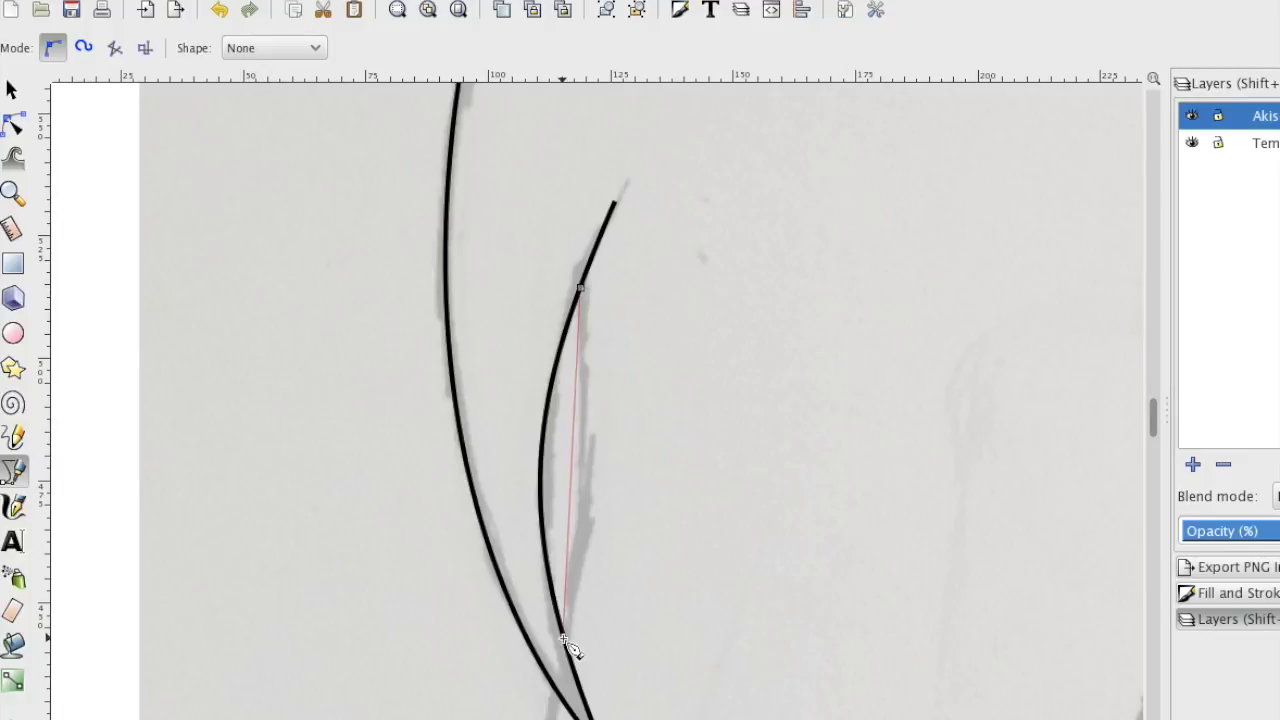
{"action": "left_click", "coordinate": [562, 642]}
{"action": "key", "text": "Return"}
Bend the new inner segment at the left strand's tip outward along the sketched line.
{"action": "key", "text": "s"}
{"action": "left_click", "coordinate": [620, 480]}
{"action": "scroll", "coordinate": [620, 480], "scroll_direction": "down", "scroll_amount": 2}
{"action": "key", "text": "plus"}
{"action": "left_click", "coordinate": [508, 506]}
{"action": "left_click", "coordinate": [117, 249]}
Draw a V-shaped strand below the left strand's tip, from the outline down to the sketched point and back up.
{"action": "key", "text": "z"}
{"action": "key", "text": "minus"}
{"action": "key", "text": "minus"}
{"action": "key", "text": "minus"}
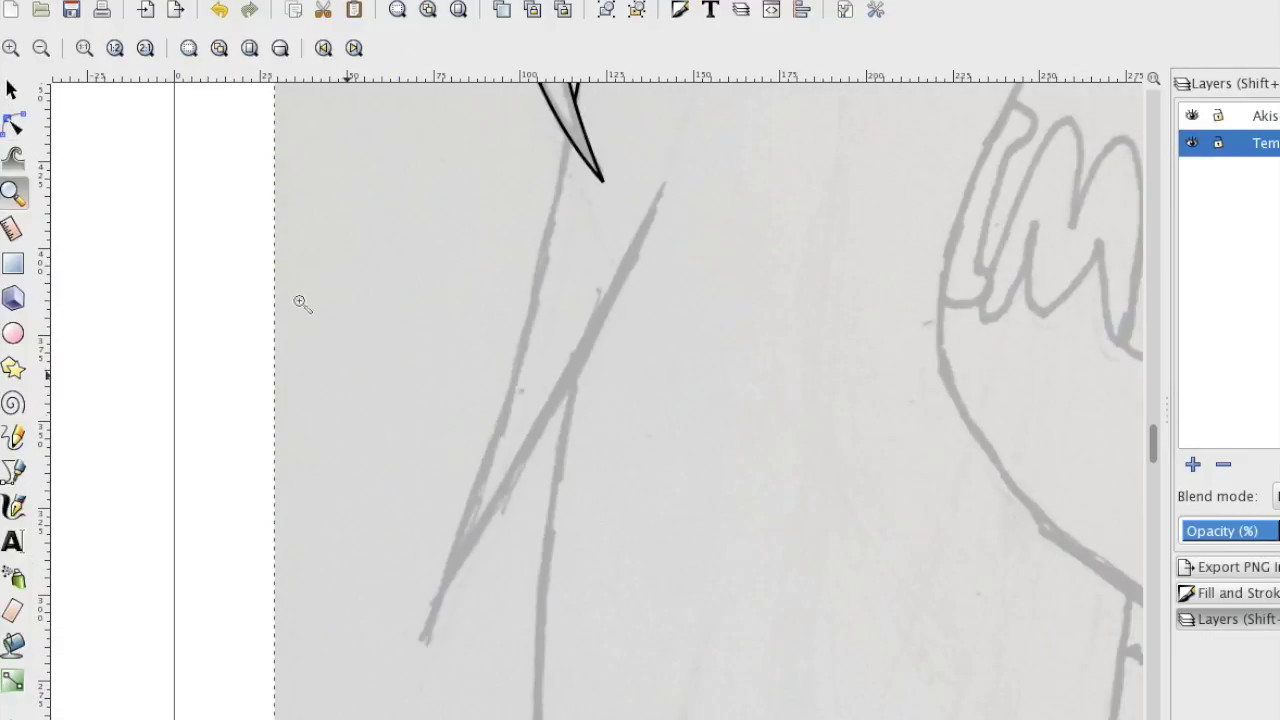
{"action": "key", "text": "b"}
{"action": "left_click", "coordinate": [663, 186]}
{"action": "key", "text": "Return"}
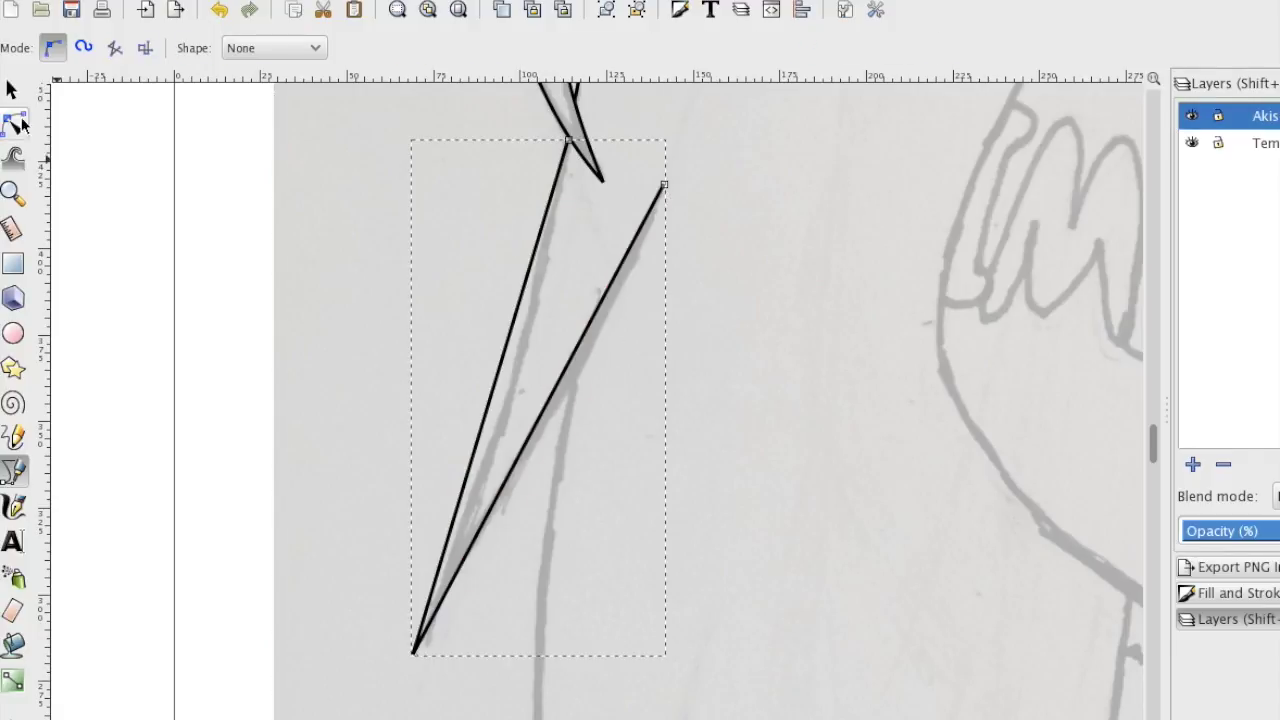
Curve both edges of the V-shaped strand to the sketch and join its upper end to the outline above.
{"action": "key", "text": "n"}
{"action": "left_click_drag", "start_coordinate": [485, 528], "coordinate": [507, 540]}
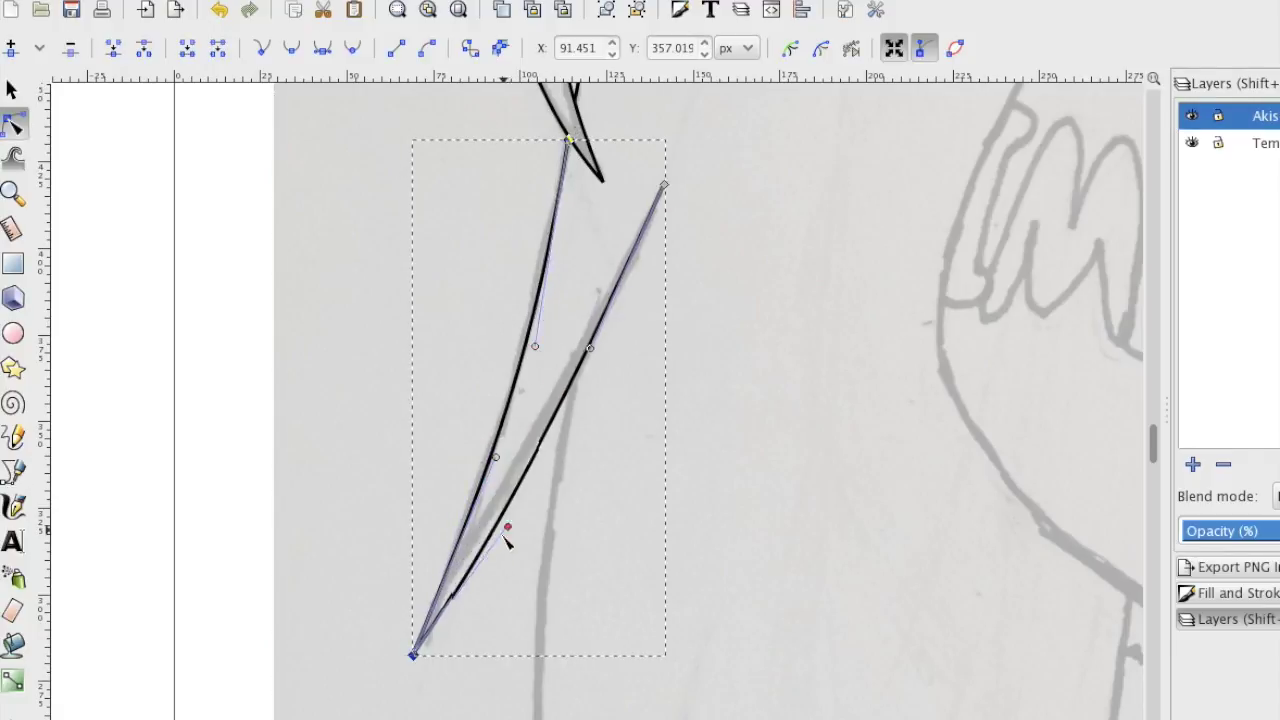
{"action": "key", "text": "z"}
{"action": "left_click_drag", "start_coordinate": [443, 110], "coordinate": [717, 269]}
{"action": "key", "text": "n"}
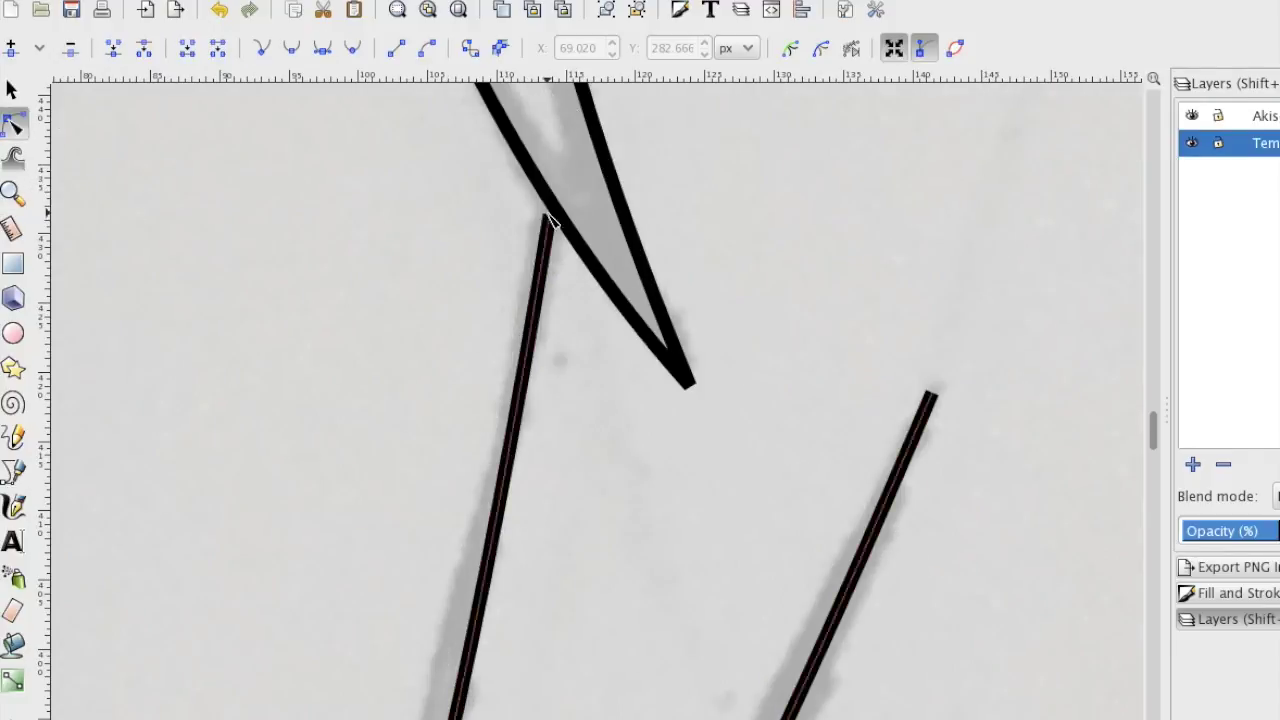
{"action": "left_click", "coordinate": [13, 192]}
{"action": "scroll", "coordinate": [411, 391], "scroll_direction": "down", "scroll_amount": 5}
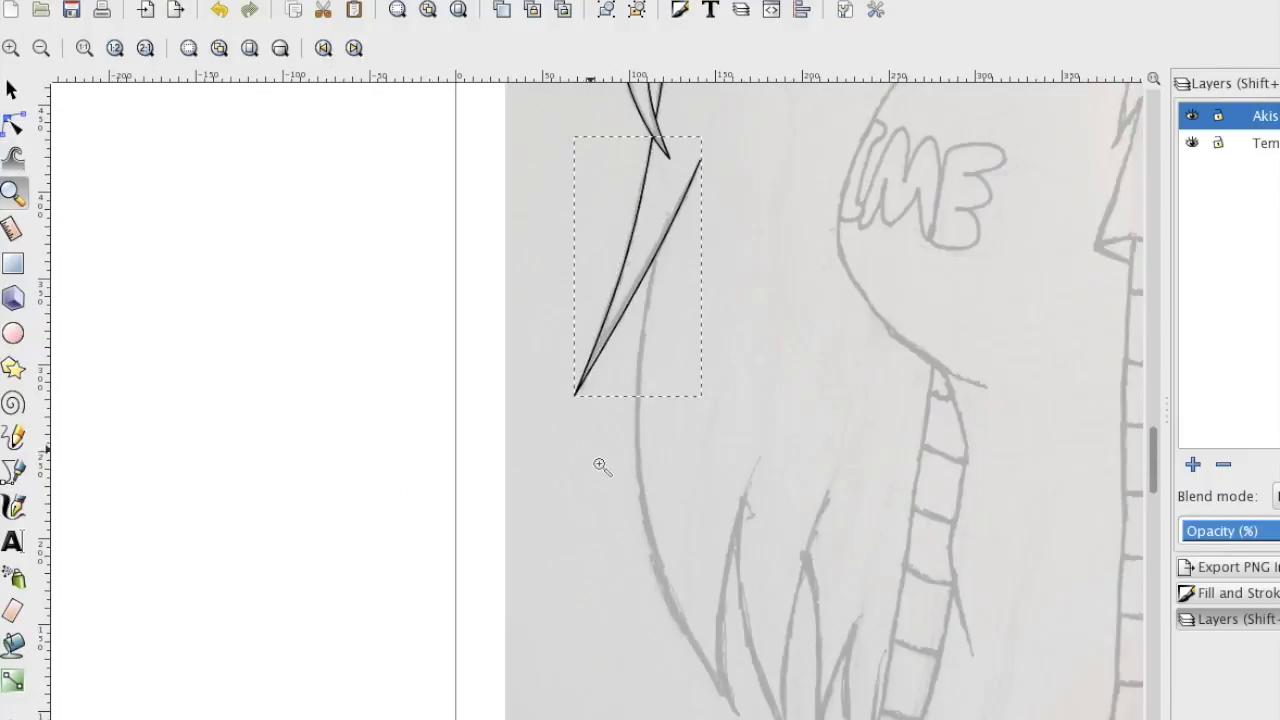
Draw a zigzag path for the lower-left hair tips, starting on the V-shaped strand's edge and covering two points.
{"action": "scroll", "coordinate": [600, 463], "scroll_direction": "right", "scroll_amount": 3}
{"action": "key", "text": "b"}
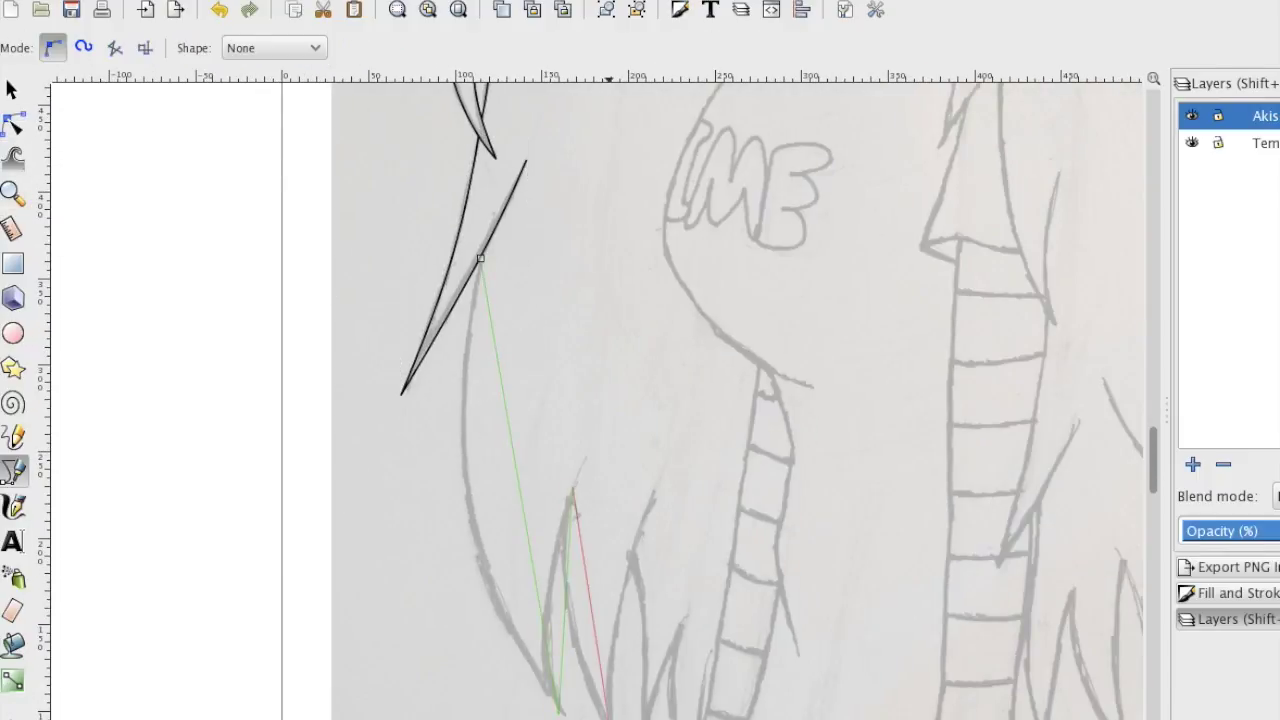
{"action": "scroll", "coordinate": [663, 471], "scroll_direction": "down", "scroll_amount": 1}
{"action": "double_click", "coordinate": [663, 471]}
Curve the segments of the lower-left zigzag so the hair tips follow the sketched lines.
{"action": "key", "text": "z"}
{"action": "left_click", "coordinate": [437, 480]}
{"action": "key", "text": "n"}
{"action": "left_click_drag", "start_coordinate": [560, 425], "coordinate": [500, 555]}
{"action": "scroll", "coordinate": [625, 412], "scroll_direction": "down", "scroll_amount": 4}
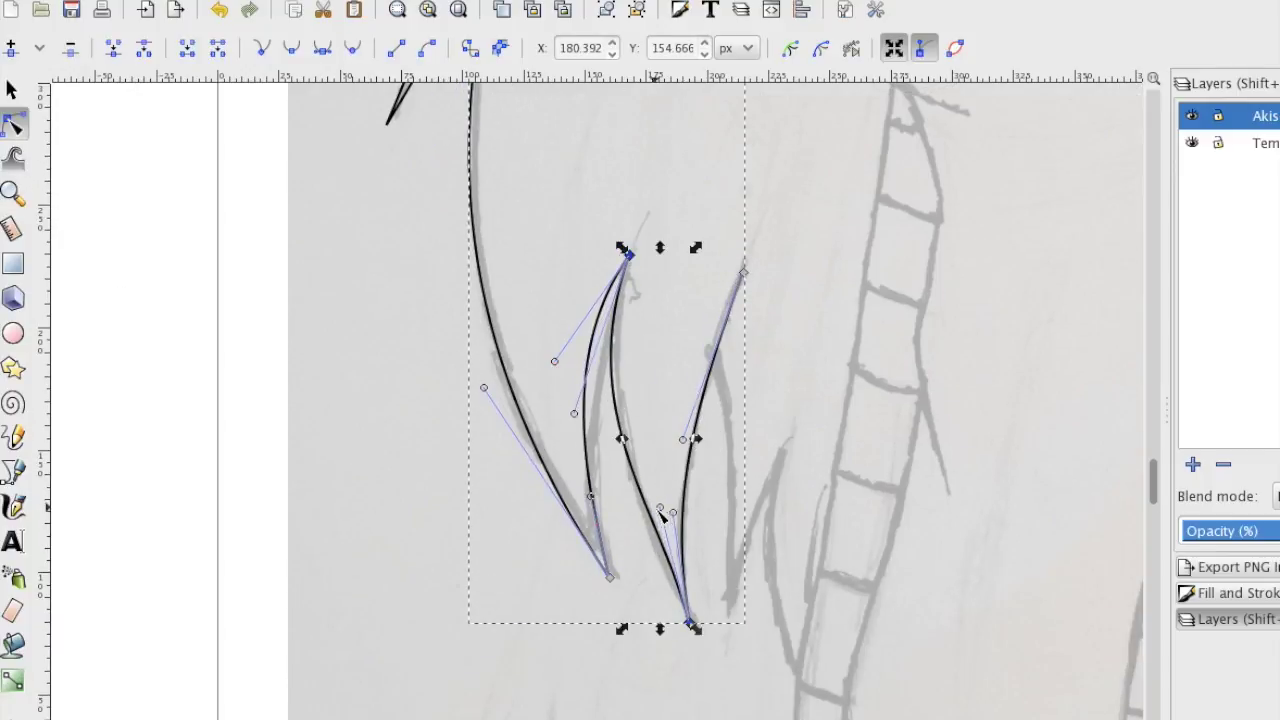
{"action": "left_click_drag", "start_coordinate": [597, 400], "coordinate": [486, 391]}
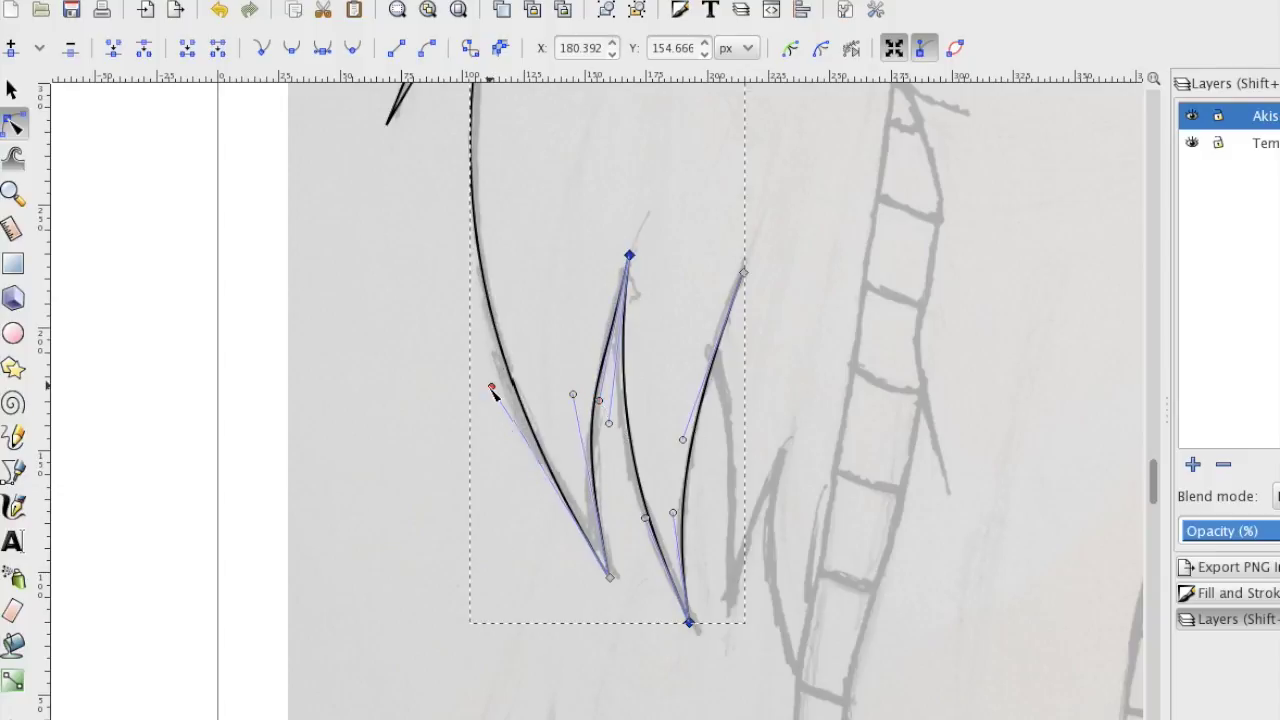
{"action": "left_click", "coordinate": [474, 434]}
{"action": "scroll", "coordinate": [474, 434], "scroll_direction": "up", "scroll_amount": 4}
{"action": "key", "text": "z"}
{"action": "scroll", "coordinate": [523, 486], "scroll_direction": "down", "scroll_amount": 4}
{"action": "key", "text": "n"}
{"action": "left_click", "coordinate": [677, 380]}
{"action": "key", "text": "Escape"}
Draw a second zigzag path on the upper layer for the next hair tips, starting on the first zigzag's last edge.
{"action": "key", "text": "z"}
{"action": "scroll", "coordinate": [663, 545], "scroll_direction": "down", "scroll_amount": 4}
{"action": "scroll", "coordinate": [663, 545], "scroll_direction": "up", "scroll_amount": 3}
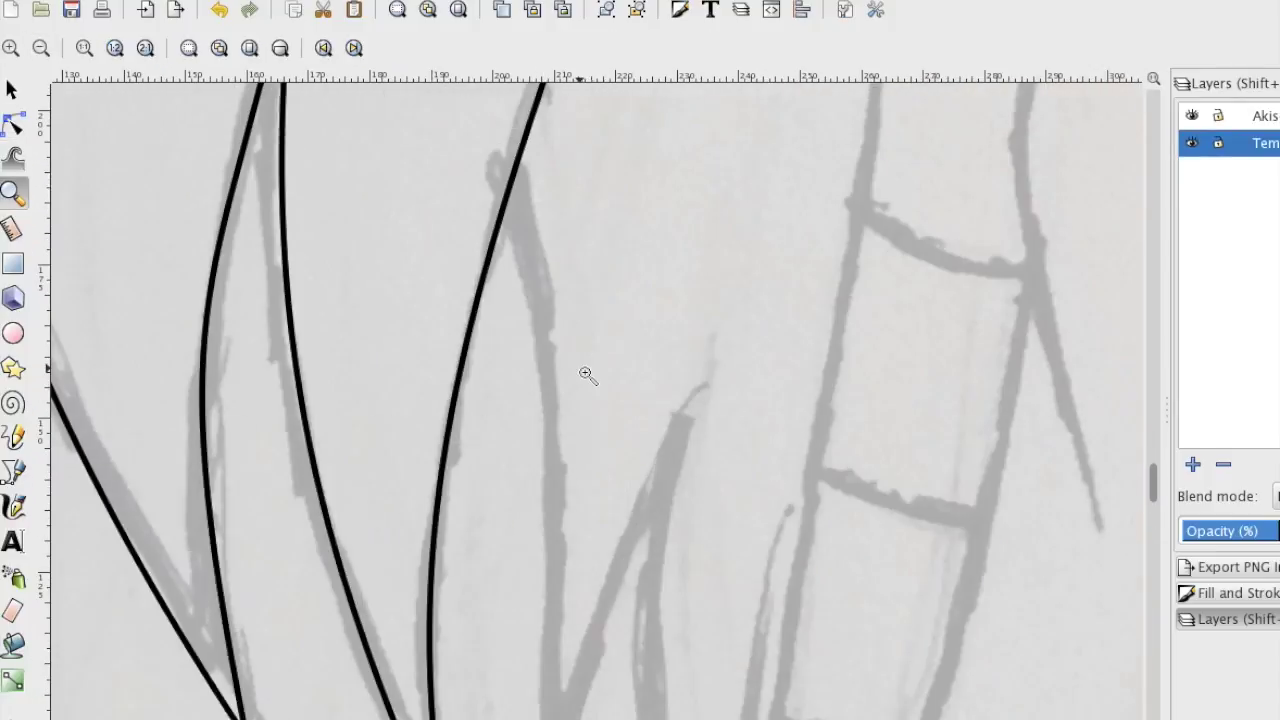
{"action": "scroll", "coordinate": [586, 371], "scroll_direction": "down", "scroll_amount": 2}
{"action": "key", "text": "ctrl+Page_Up"}
{"action": "key", "text": "b"}
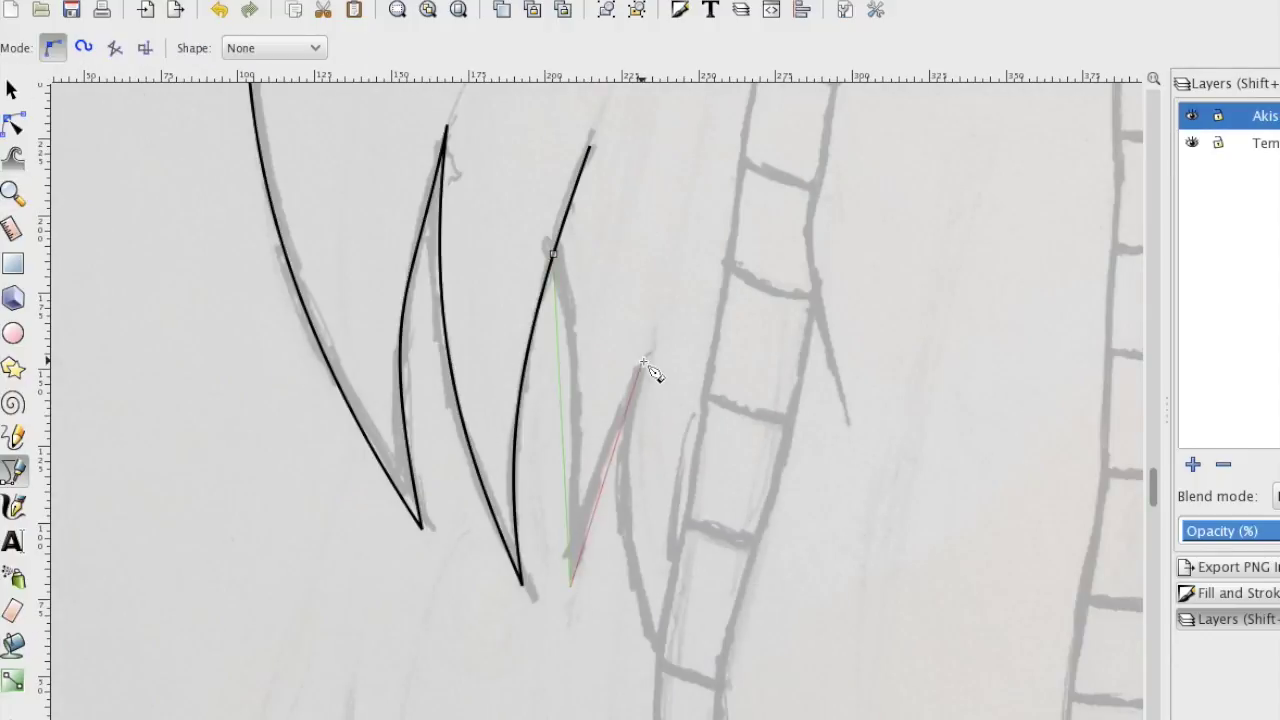
{"action": "key", "text": "Return"}
Curve the edges of the second zigzag to match the sketched hair tips.
{"action": "key", "text": "z"}
{"action": "scroll", "coordinate": [566, 349], "scroll_direction": "up", "scroll_amount": 2}
{"action": "key", "text": "n"}
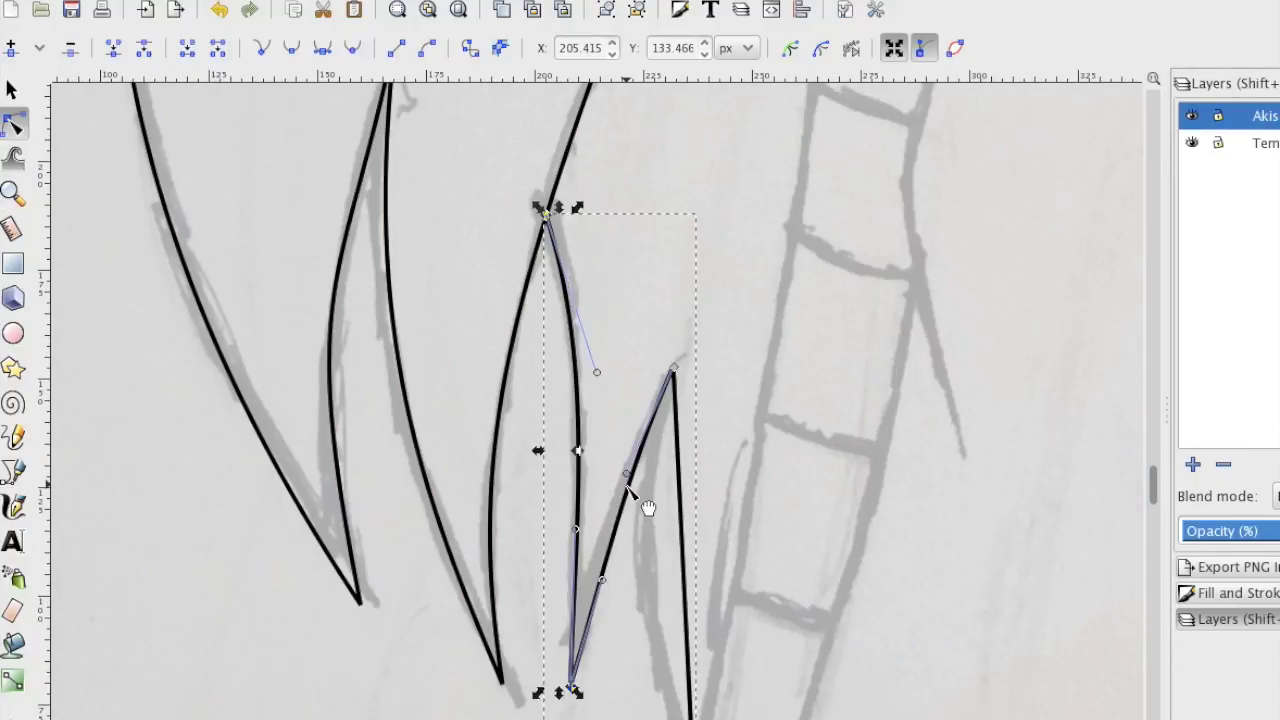
{"action": "scroll", "coordinate": [725, 586], "scroll_direction": "down", "scroll_amount": 5}
{"action": "key", "text": "z"}
{"action": "scroll", "coordinate": [600, 400], "scroll_direction": "up", "scroll_amount": 2}
{"action": "scroll", "coordinate": [571, 350], "scroll_direction": "up", "scroll_amount": 3}
{"action": "key", "text": "n"}
{"action": "key", "text": "ctrl+Page_Down"}
{"action": "key", "text": "z"}
{"action": "scroll", "coordinate": [700, 357], "scroll_direction": "down", "scroll_amount": 5}
{"action": "scroll", "coordinate": [700, 357], "scroll_direction": "up", "scroll_amount": 10}
{"action": "scroll", "coordinate": [509, 194], "scroll_direction": "up", "scroll_amount": 1}
{"action": "scroll", "coordinate": [791, 314], "scroll_direction": "up", "scroll_amount": 3}
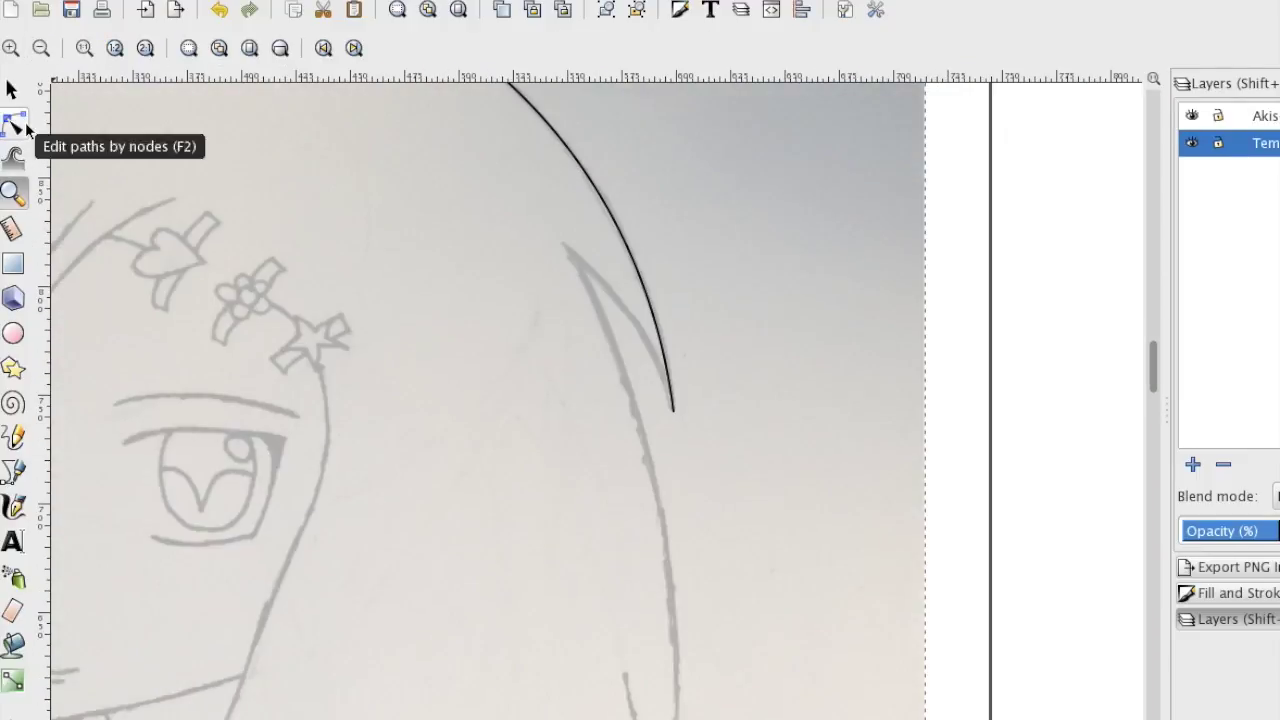
{"action": "scroll", "coordinate": [617, 305], "scroll_direction": "down", "scroll_amount": 2}
{"action": "key", "text": "b"}
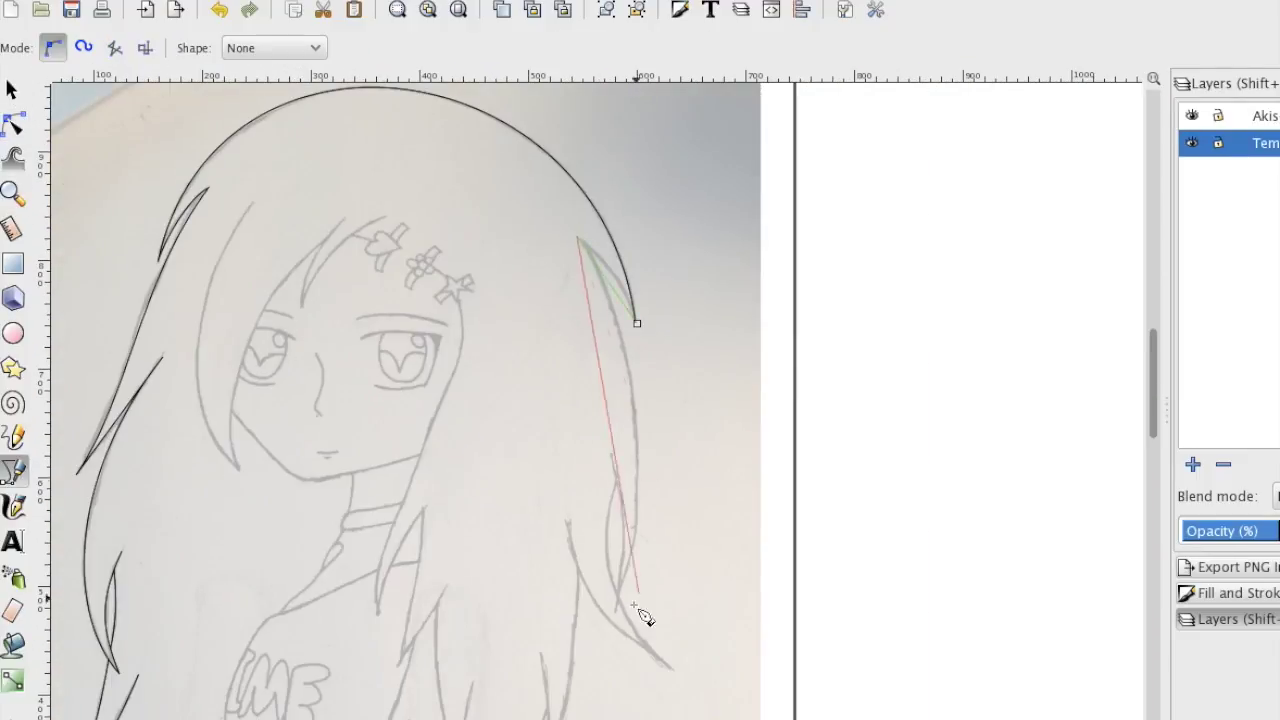
{"action": "key", "text": "Escape"}
Draw the right-side hair strand on the upper layer from the head outline's end and curve its short upper edge to the sketch.
{"action": "key", "text": "ctrl+Page_Up"}
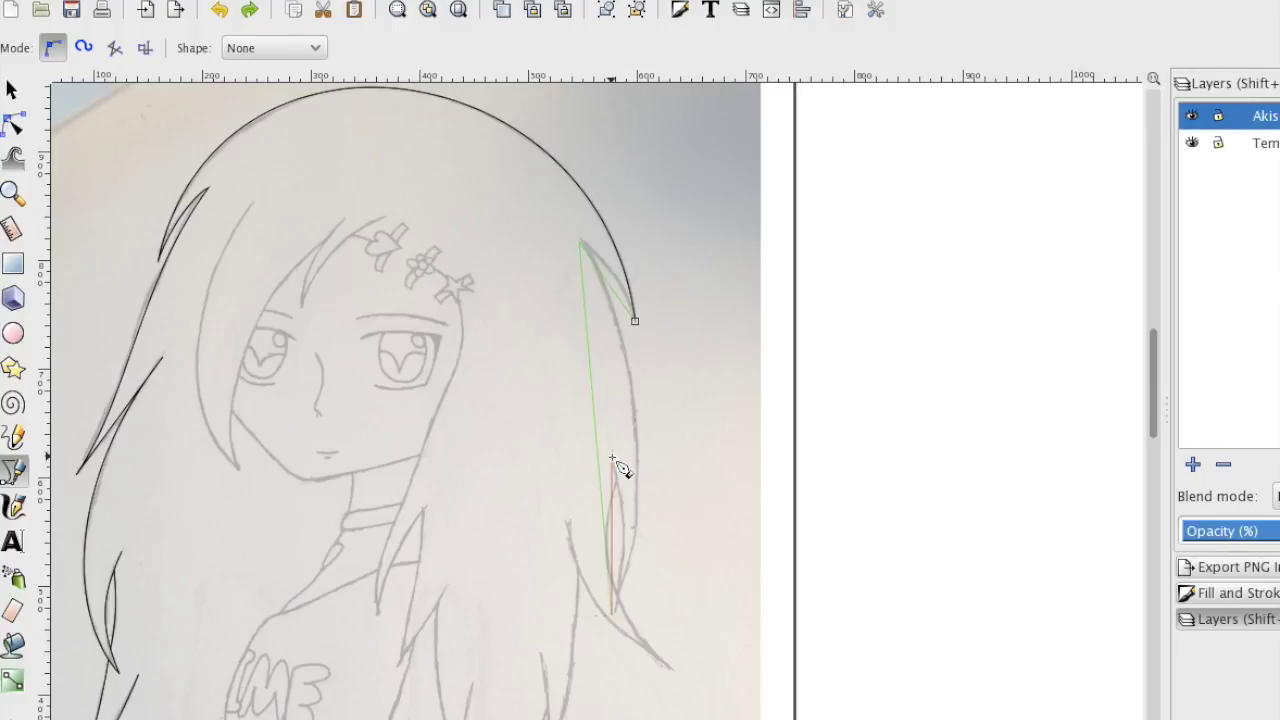
{"action": "key", "text": "Return"}
{"action": "key", "text": "n"}
{"action": "scroll", "coordinate": [630, 400], "scroll_direction": "up", "scroll_amount": 3}
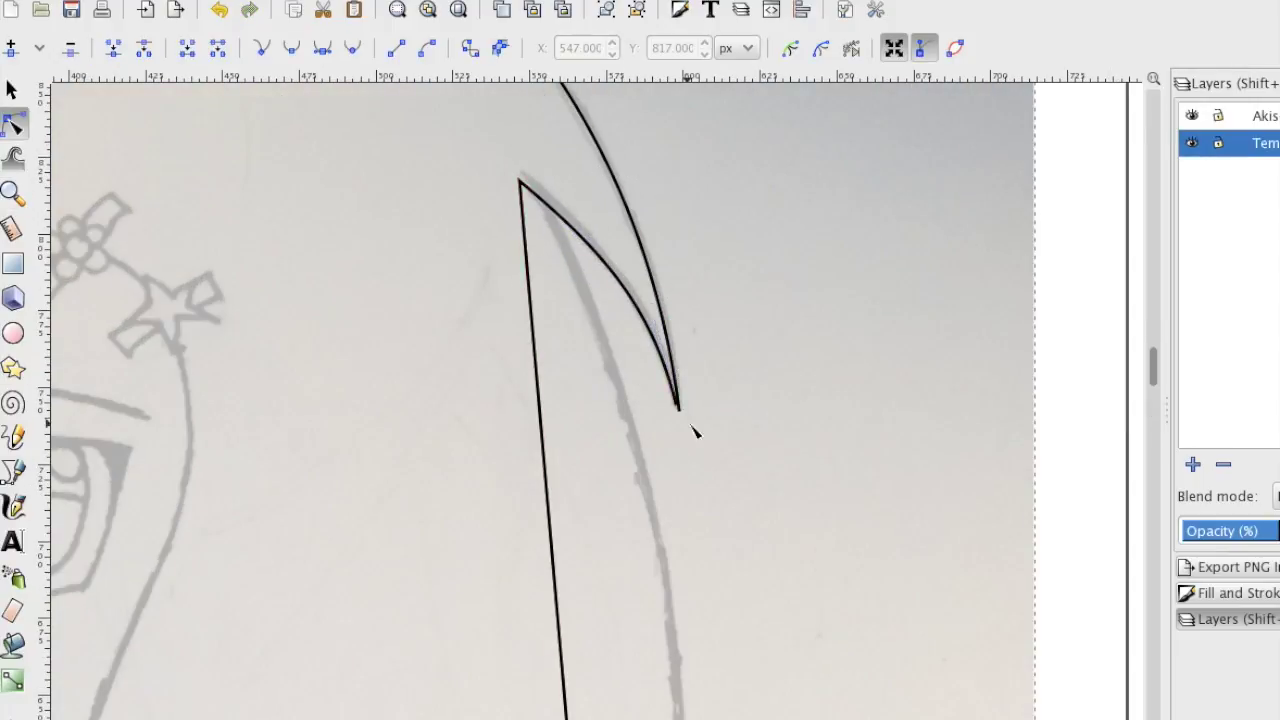
Align the starting node of the right-side strand with the end point of the head outline.
{"action": "key", "text": "z"}
{"action": "left_click_drag", "start_coordinate": [650, 365], "coordinate": [700, 440]}
{"action": "key", "text": "n"}
{"action": "scroll", "coordinate": [590, 404], "scroll_direction": "down", "scroll_amount": 6}
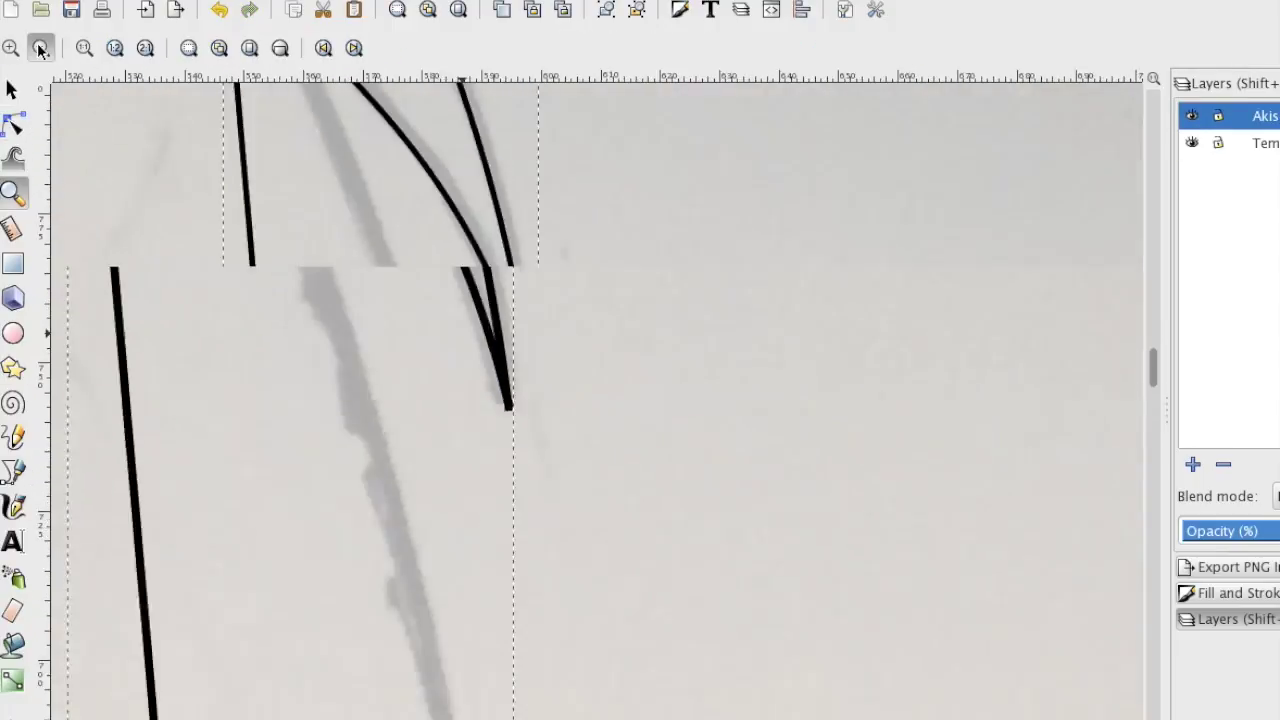
Curve the right-side strand's long outer edge and the inner edge of its lower tip to follow the sketch.
{"action": "scroll", "coordinate": [478, 222], "scroll_direction": "down", "scroll_amount": 3}
{"action": "scroll", "coordinate": [478, 222], "scroll_direction": "down", "scroll_amount": 3}
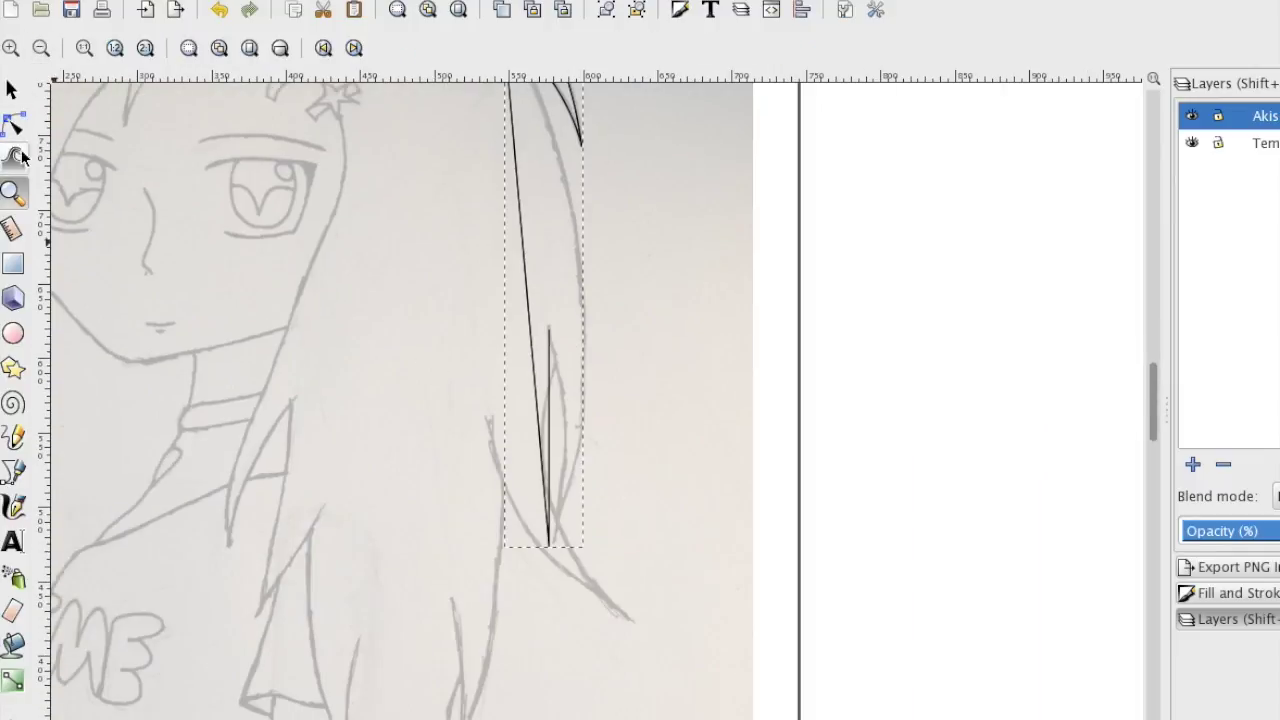
{"action": "left_click", "coordinate": [608, 289]}
{"action": "scroll", "coordinate": [608, 289], "scroll_direction": "up", "scroll_amount": 2}
{"action": "left_click_drag", "start_coordinate": [619, 396], "coordinate": [625, 407]}
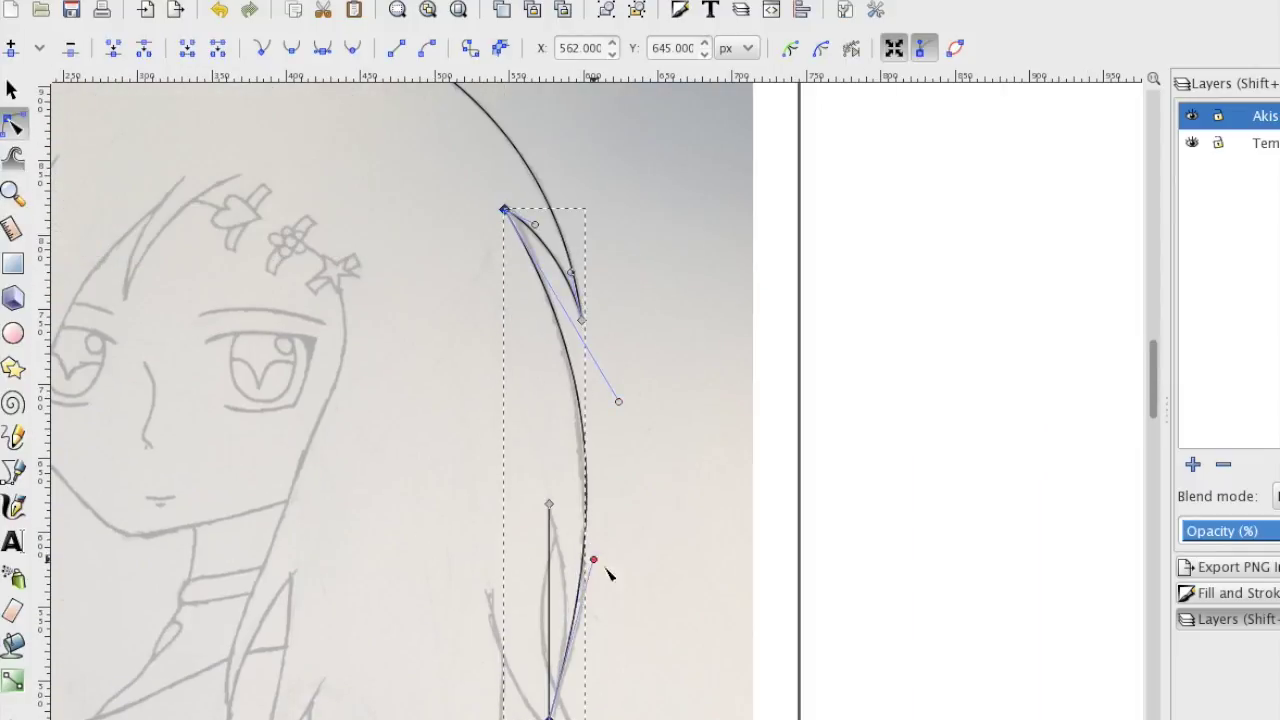
{"action": "left_click", "coordinate": [666, 523]}
{"action": "scroll", "coordinate": [386, 443], "scroll_direction": "up", "scroll_amount": 3}
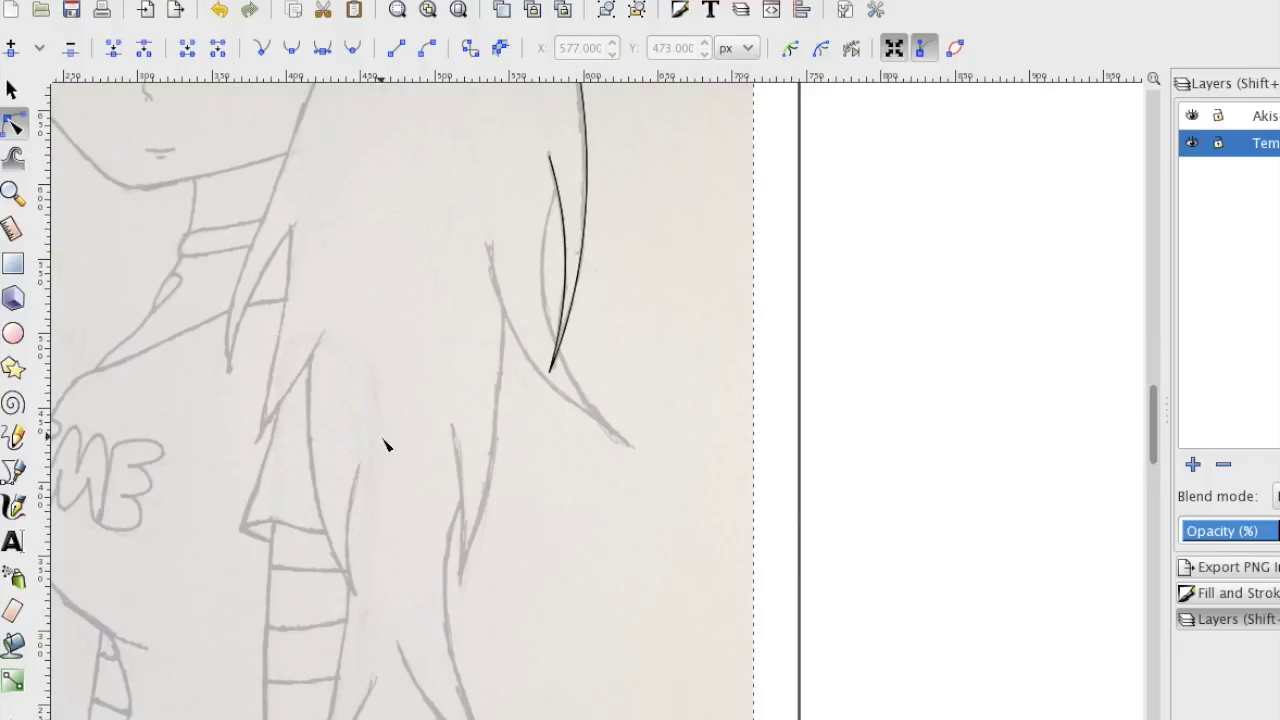
Add a curved line inside the right-side strand's tip, from its inner edge down toward the point, along the sketch.
{"action": "key", "text": "z"}
{"action": "left_click", "coordinate": [552, 217]}
{"action": "key", "text": "n"}
{"action": "left_click", "coordinate": [578, 193]}
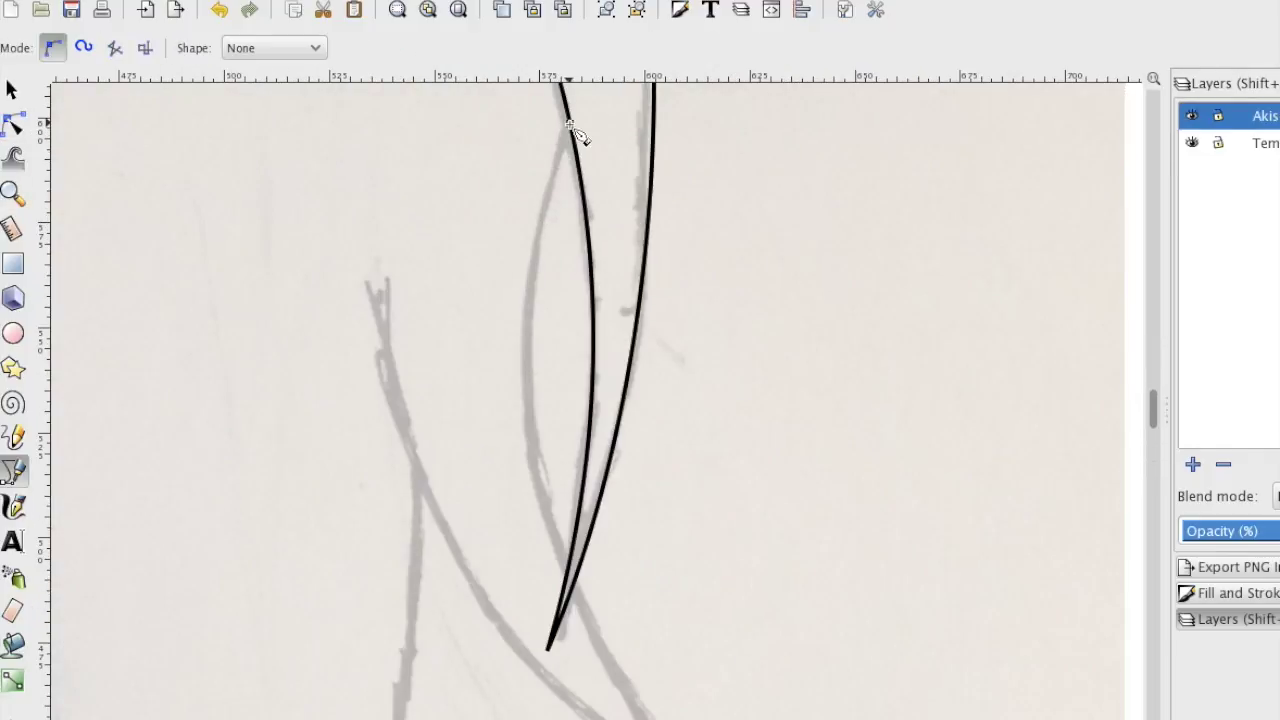
{"action": "scroll", "coordinate": [572, 132], "scroll_direction": "down", "scroll_amount": 1}
{"action": "left_click_drag", "start_coordinate": [572, 132], "coordinate": [556, 293]}
{"action": "scroll", "coordinate": [650, 300], "scroll_direction": "up", "scroll_amount": 2}
{"action": "left_click", "coordinate": [737, 309]}
{"action": "scroll", "coordinate": [600, 450], "scroll_direction": "down", "scroll_amount": 2}
Align the lower end of the added inner curve with the edge of the right-side strand.
{"action": "key", "text": "z"}
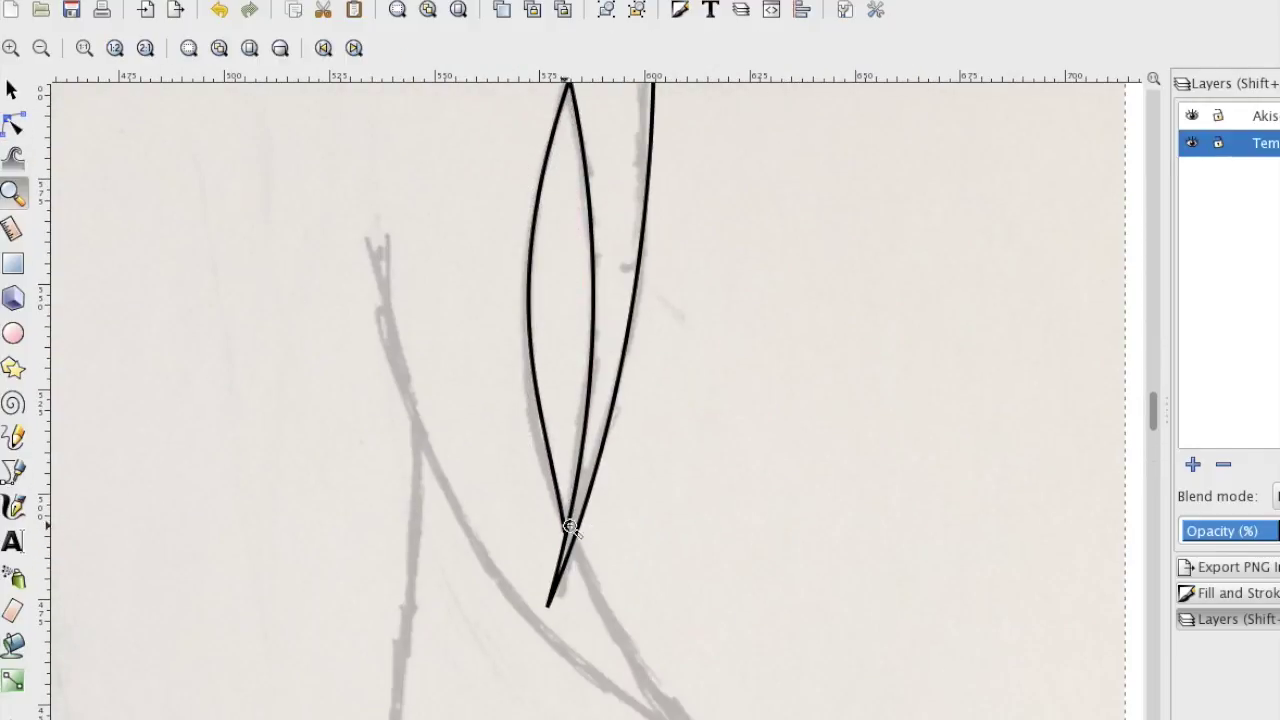
{"action": "left_click", "coordinate": [511, 551]}
{"action": "key", "text": "n"}
{"action": "left_click", "coordinate": [552, 543]}
{"action": "key", "text": "Escape"}
{"action": "key", "text": "z"}
{"action": "left_click", "coordinate": [572, 502], "text": "shift"}
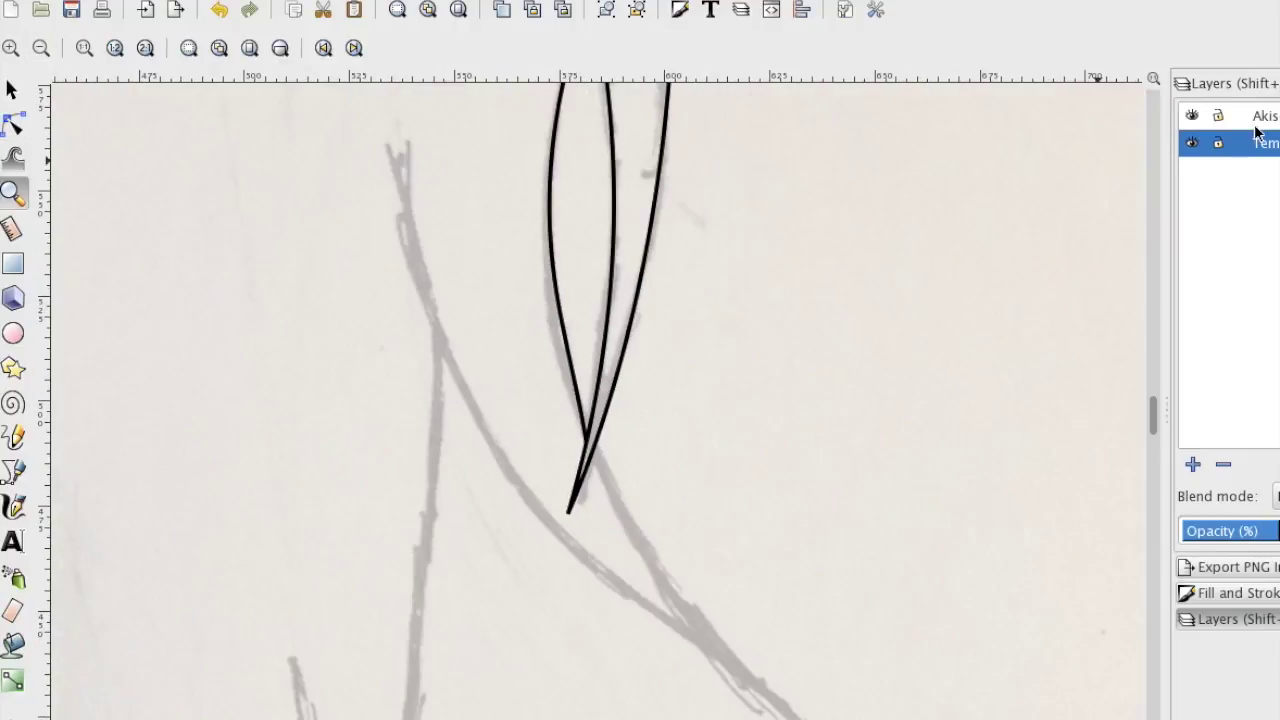
Draw a pointed strand below the right-side strand's tip, out to the sketched point and back up to its inner end.
{"action": "key", "text": "b"}
{"action": "left_click", "coordinate": [795, 717]}
{"action": "double_click", "coordinate": [393, 145]}
Curve both edges of the pointed right-side strand to match the sketch.
{"action": "key", "text": "n"}
{"action": "left_click_drag", "start_coordinate": [560, 383], "coordinate": [665, 630]}
{"action": "left_click", "coordinate": [701, 592]}
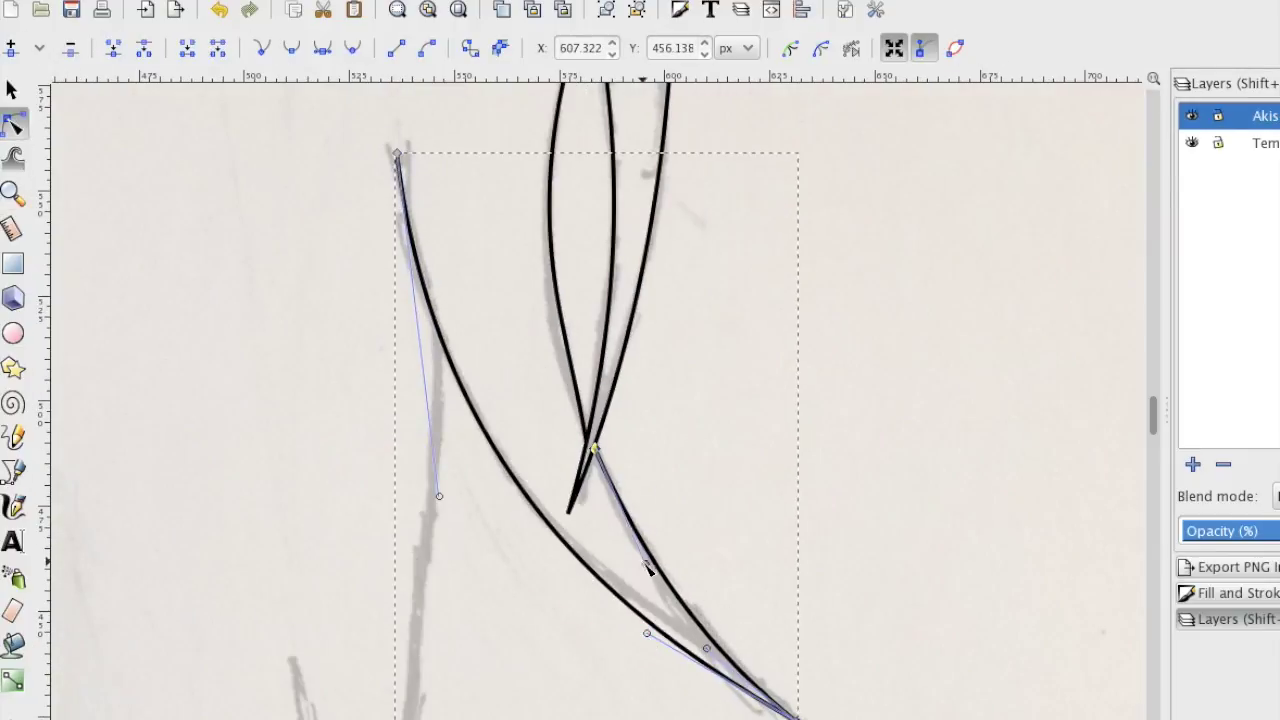
{"action": "key", "text": "ctrl+Page_Down"}
Draw a narrow V-shaped strand hanging from the inner edge of the pointed right-side strand.
{"action": "scroll", "coordinate": [114, 343], "scroll_direction": "down", "scroll_amount": 5}
{"action": "left_click", "coordinate": [13, 192]}
{"action": "key", "text": "minus"}
{"action": "left_click", "coordinate": [14, 469]}
{"action": "left_click", "coordinate": [487, 178]}
Curve both edges of the narrow V-shaped strand along the sketched lines.
{"action": "left_click", "coordinate": [13, 122]}
{"action": "left_click_drag", "start_coordinate": [443, 447], "coordinate": [477, 448]}
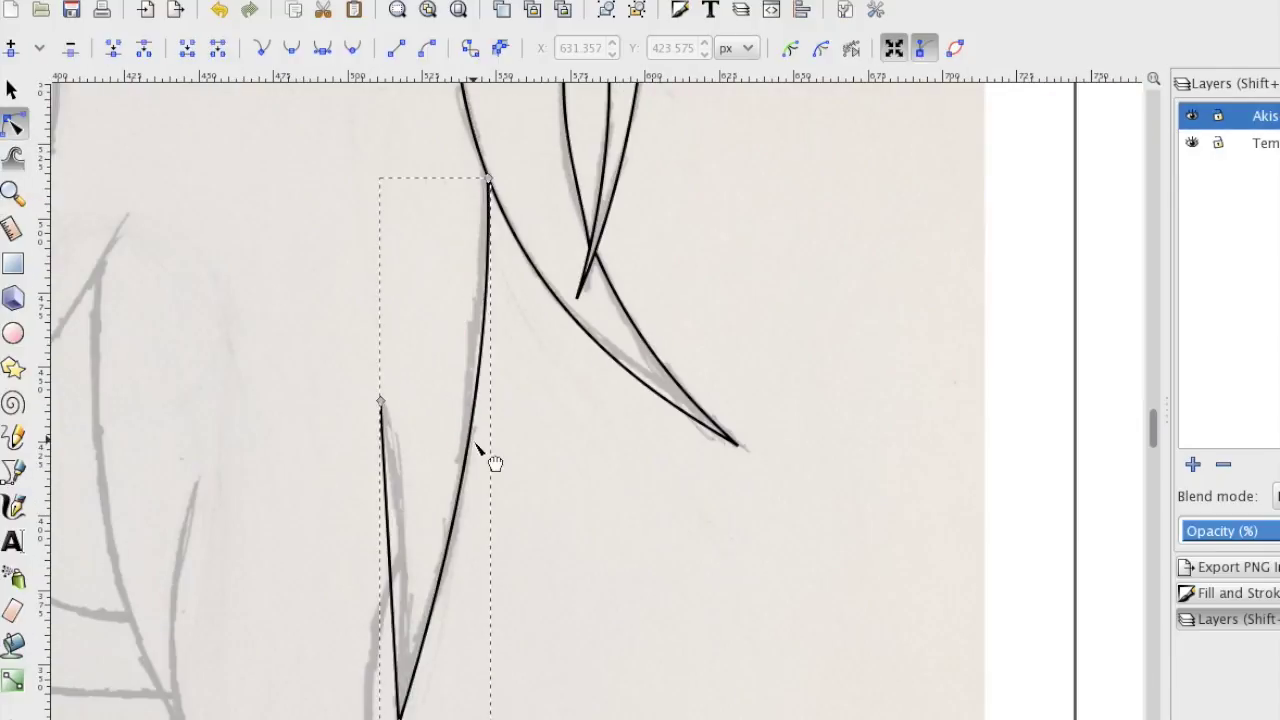
{"action": "key", "text": "ctrl+Page_Down"}
{"action": "scroll", "coordinate": [552, 557], "scroll_direction": "down", "scroll_amount": 8}
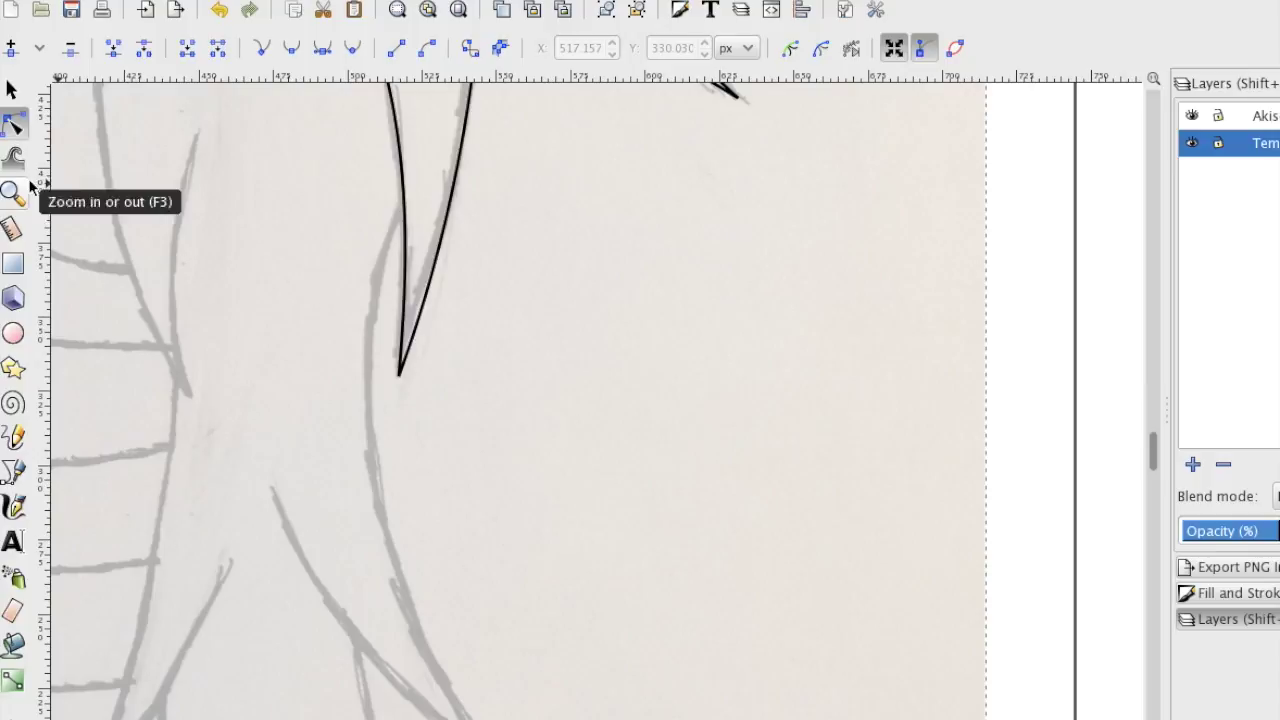
Draw the next pointed strand on the upper layer, from the narrow strand's inner edge to the sketched point and back up.
{"action": "scroll", "coordinate": [60, 185], "scroll_direction": "up", "scroll_amount": 5}
{"action": "left_click", "coordinate": [13, 192]}
{"action": "left_click", "coordinate": [1193, 143]}
{"action": "left_click", "coordinate": [1193, 143]}
{"action": "left_click", "coordinate": [580, 560]}
{"action": "left_click", "coordinate": [520, 620]}
{"action": "key", "text": "b"}
{"action": "key", "text": "ctrl+Page_Up"}
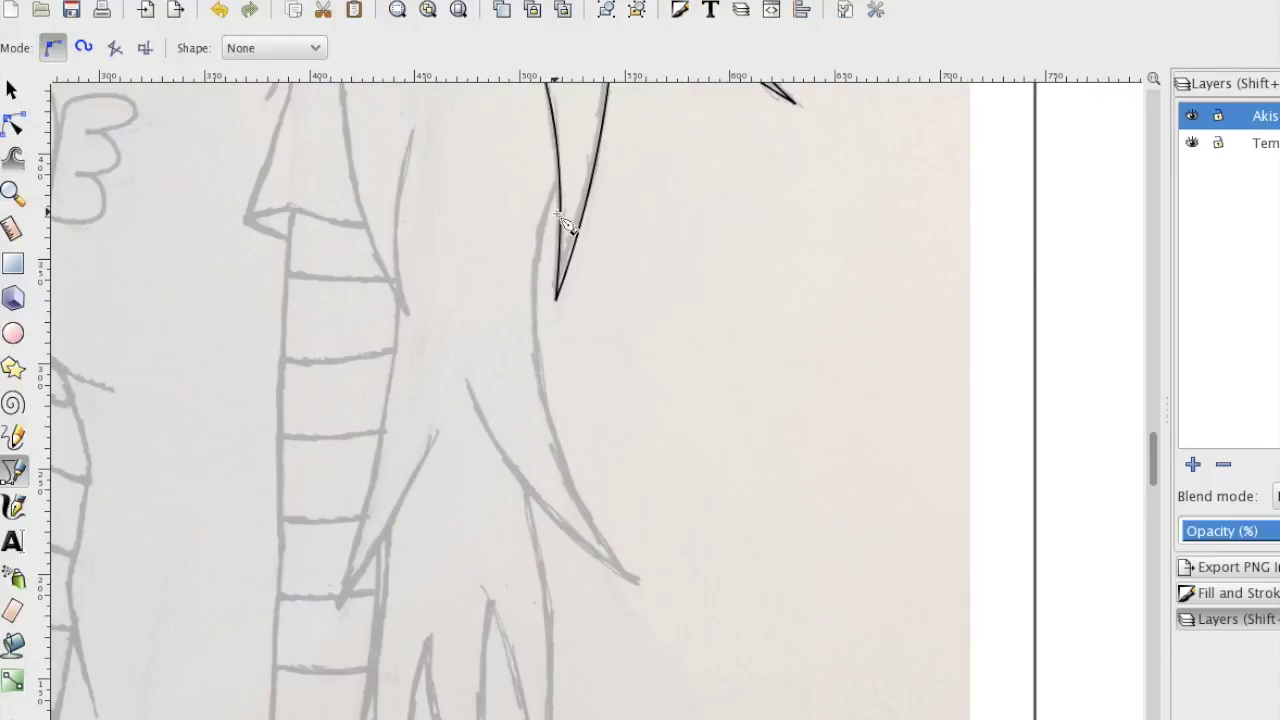
{"action": "double_click", "coordinate": [464, 381]}
Curve the outer and inner edges of this lower pointed strand to match the sketch.
{"action": "key", "text": "w"}
{"action": "key", "text": "n"}
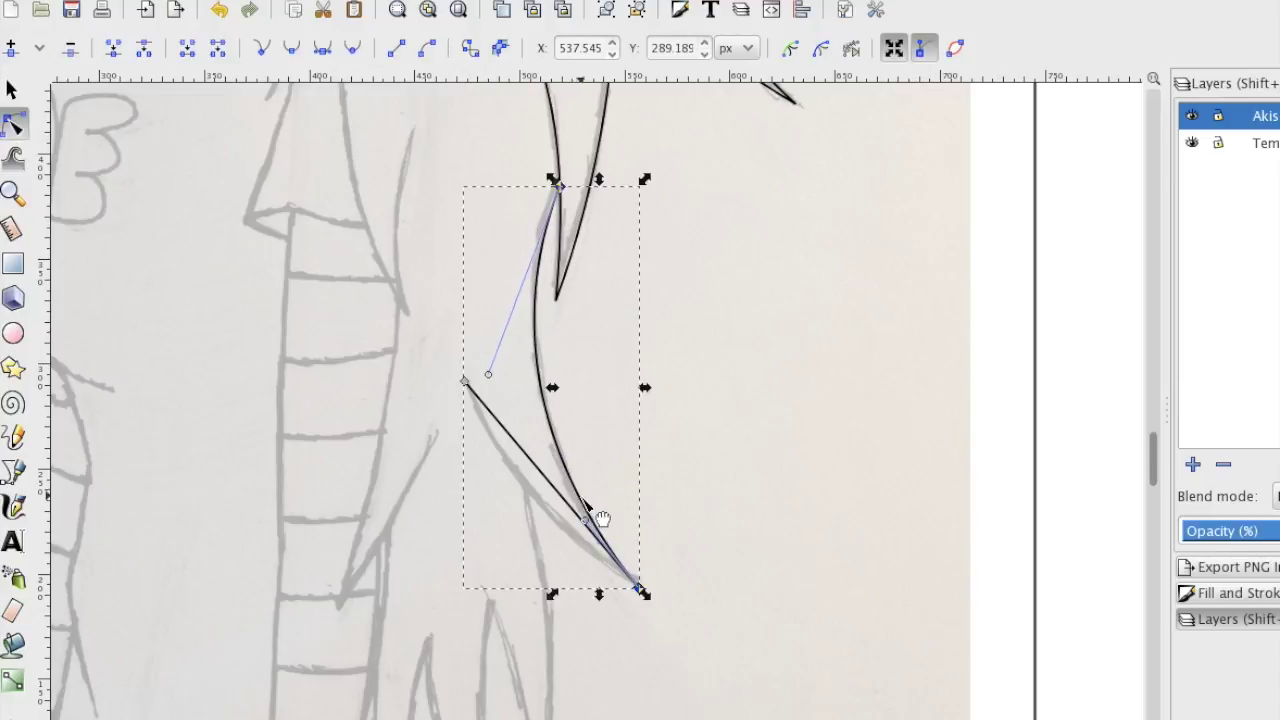
{"action": "left_click", "coordinate": [709, 516]}
Align the upper end of the lower pointed strand with the narrow strand's inner edge.
{"action": "key", "text": "z"}
{"action": "left_click", "coordinate": [577, 177]}
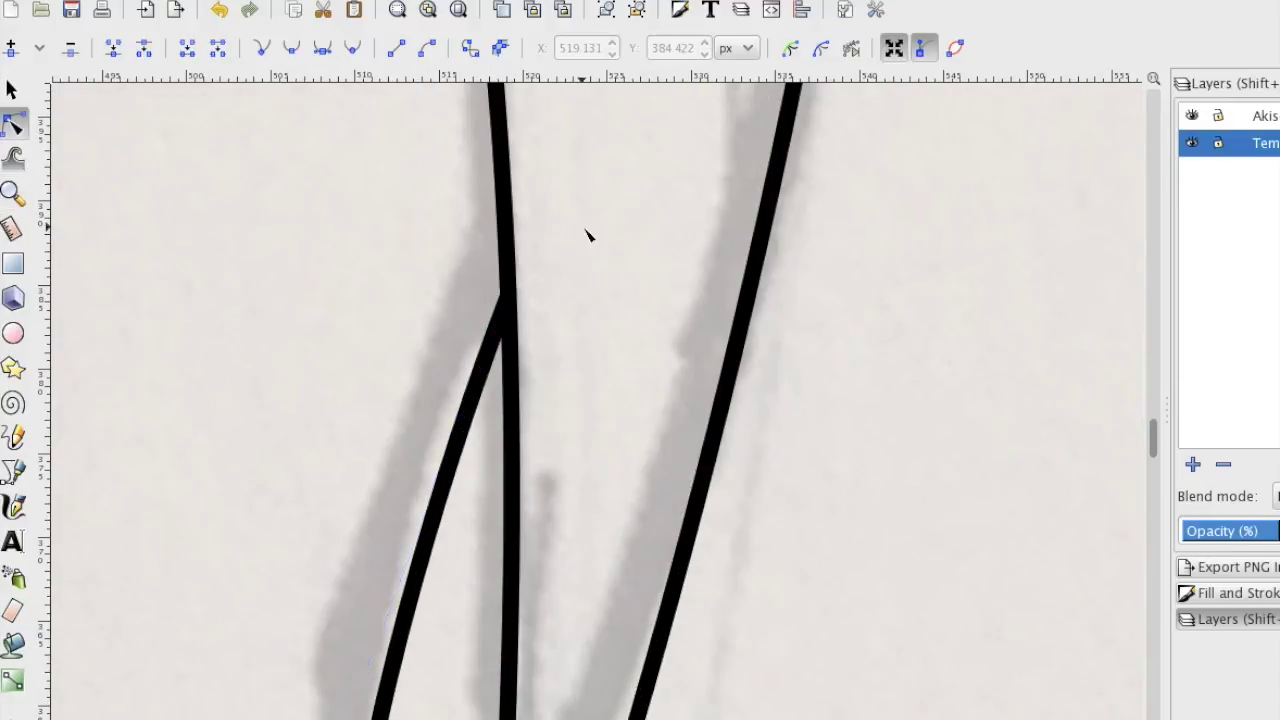
{"action": "left_click", "coordinate": [370, 441], "text": "shift"}
{"action": "key", "text": "minus"}
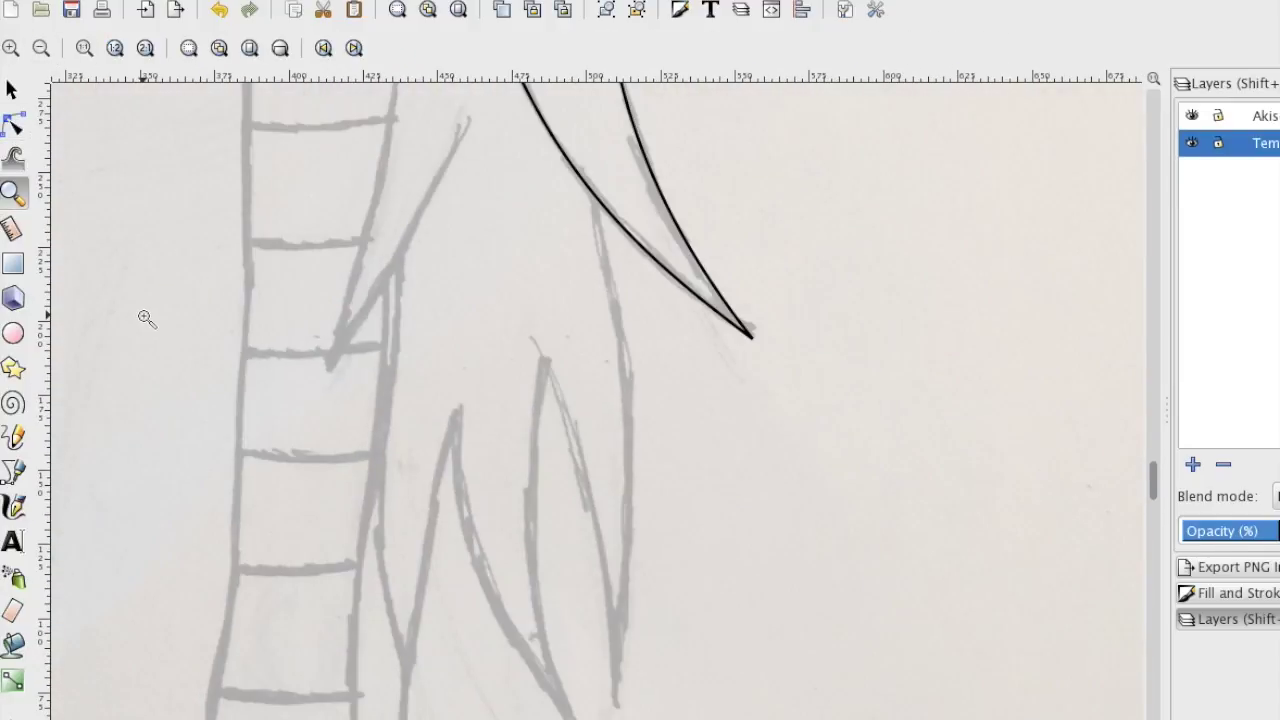
Draw the lower hair tips as a zigzag path on the upper layer, from the pointed strand's inner edge to the striped leg.
{"action": "key", "text": "b"}
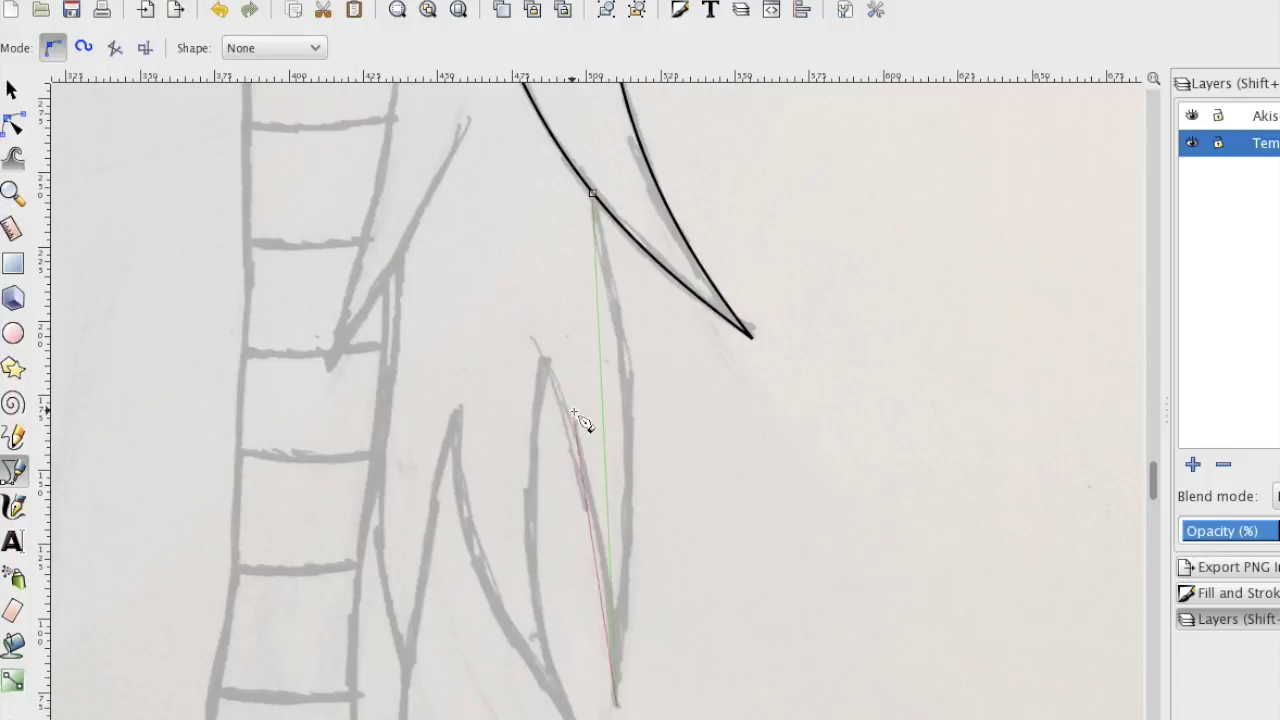
{"action": "key", "text": "Escape"}
{"action": "key", "text": "ctrl+Page_Up"}
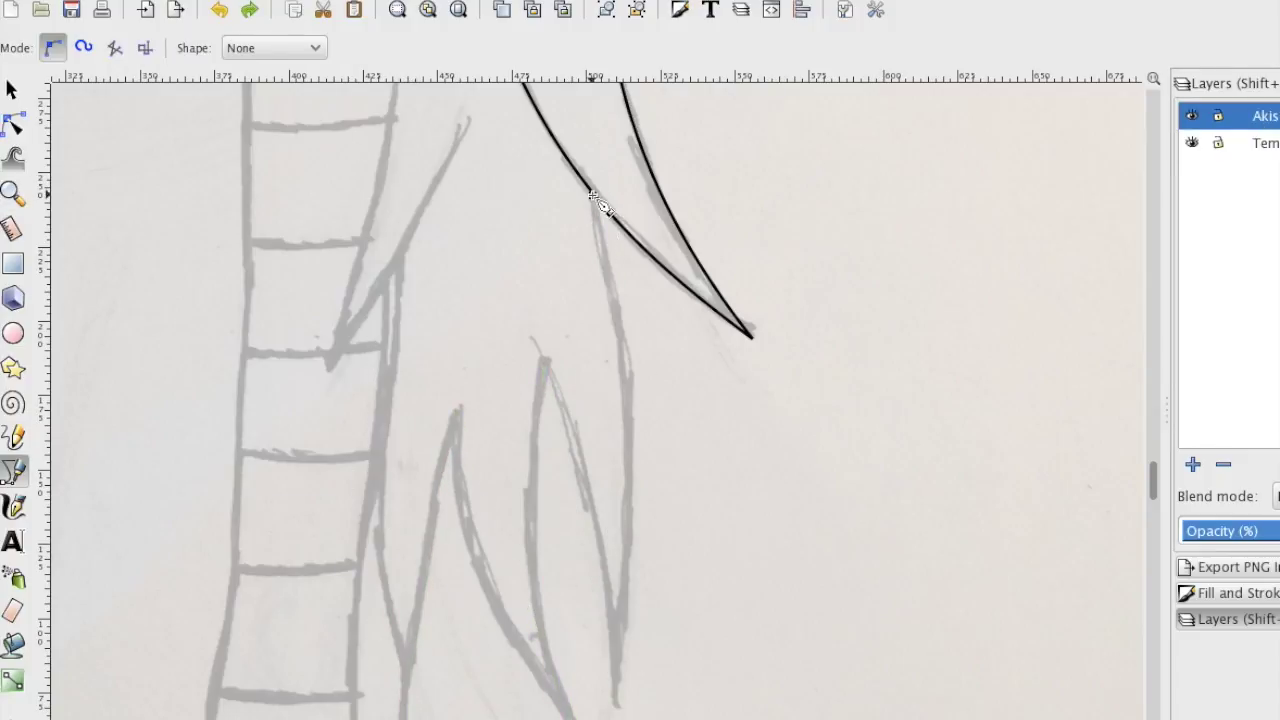
{"action": "double_click", "coordinate": [366, 481]}
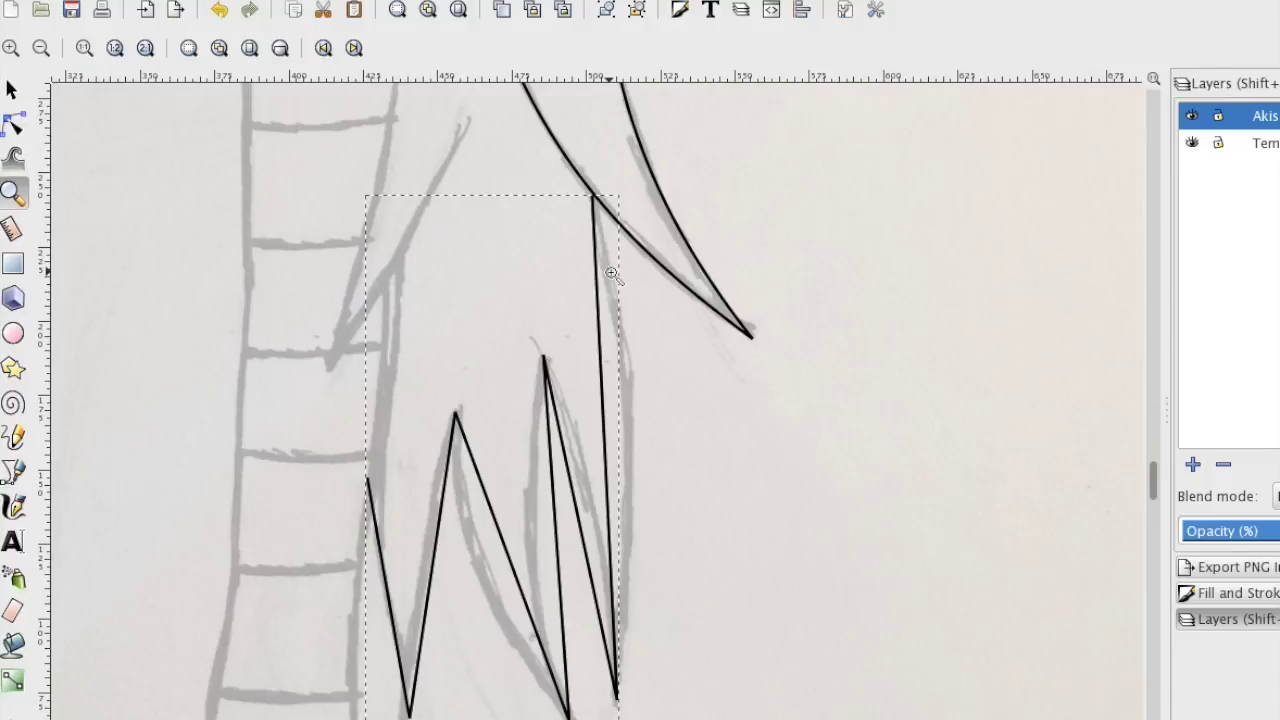
Curve the edges of the zigzag hair tips to match the sketch and align their upper end with the pointed strand.
{"action": "key", "text": "n"}
{"action": "mouse_move", "coordinate": [634, 455]}
{"action": "left_mouse_down"}
{"action": "mouse_move", "coordinate": [591, 529]}
{"action": "mouse_move", "coordinate": [538, 562]}
{"action": "left_mouse_up"}
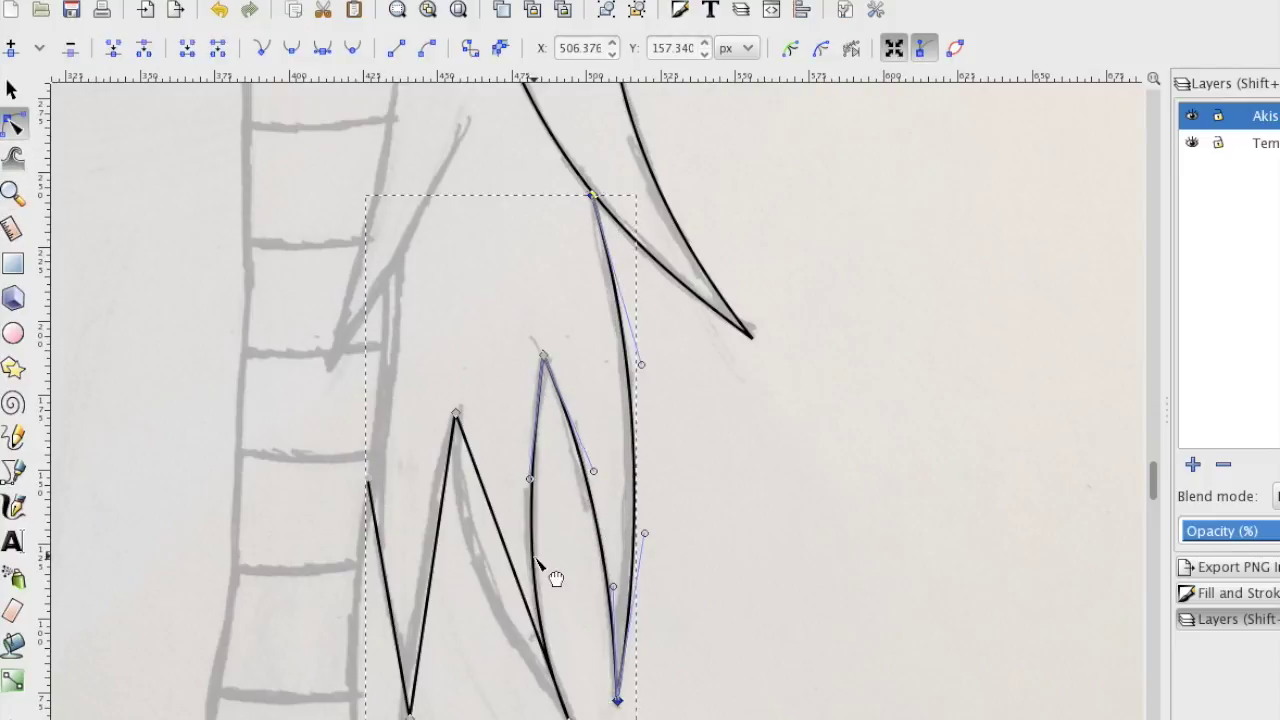
{"action": "left_click", "coordinate": [404, 622]}
{"action": "key", "text": "F3"}
{"action": "left_click", "coordinate": [588, 170]}
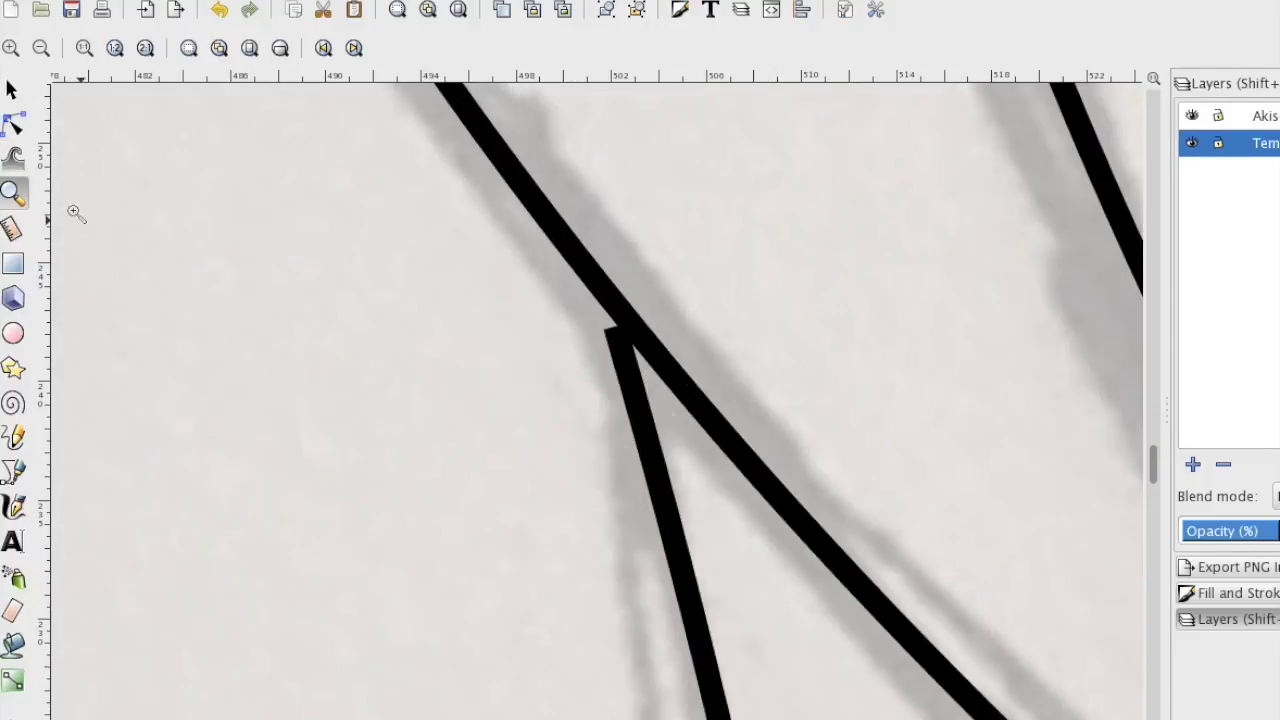
{"action": "key", "text": "n"}
Draw the front hair as one straight-segment path through the long face-framing strand and the short forehead strand.
{"action": "key", "text": "F3"}
{"action": "left_click", "coordinate": [455, 490], "text": "shift"}
{"action": "left_click", "coordinate": [455, 490], "text": "shift"}
{"action": "left_click", "coordinate": [455, 490], "text": "shift"}
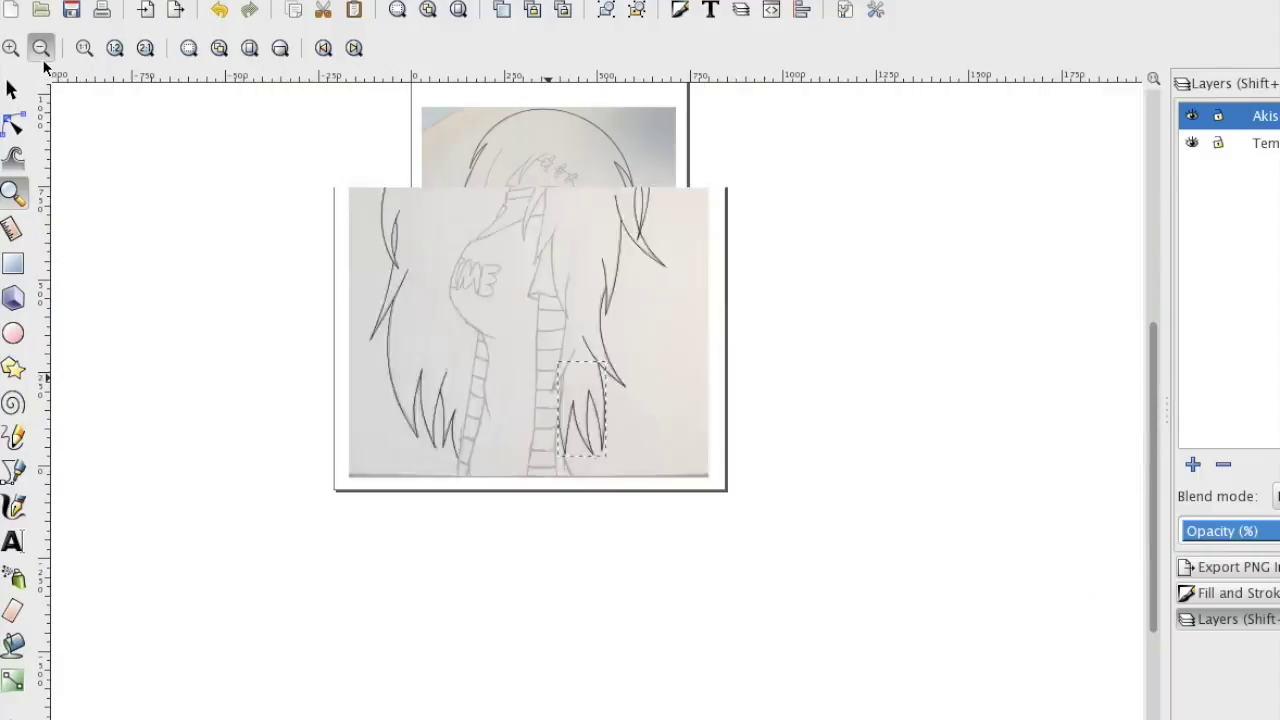
{"action": "left_click", "coordinate": [515, 146]}
{"action": "left_click", "coordinate": [515, 146]}
{"action": "left_click", "coordinate": [515, 146]}
{"action": "left_click", "coordinate": [515, 146], "text": "shift"}
{"action": "key", "text": "b"}
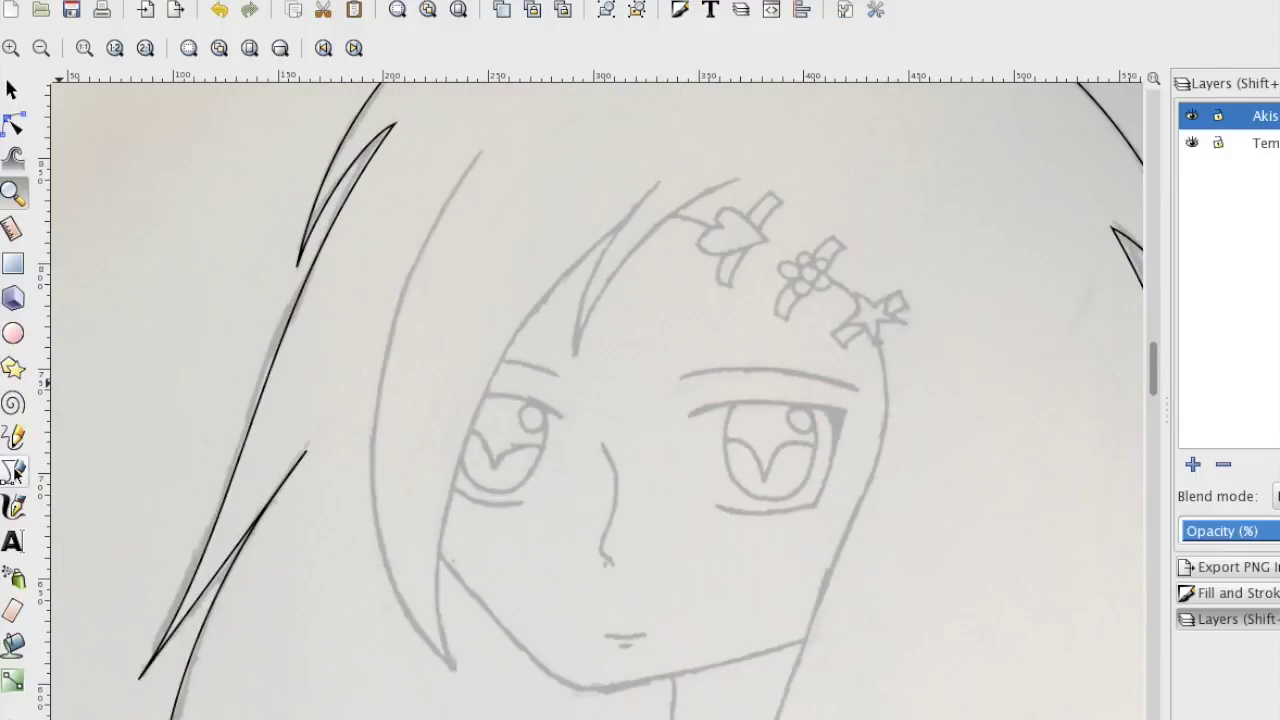
{"action": "double_click", "coordinate": [740, 176]}
Curve the edges of the face-framing strand and the short forehead strand along the sketched lines.
{"action": "key", "text": "n"}
{"action": "left_click_drag", "start_coordinate": [466, 500], "coordinate": [376, 505]}
{"action": "left_click_drag", "start_coordinate": [553, 503], "coordinate": [480, 420]}
{"action": "left_click", "coordinate": [607, 303]}
{"action": "left_click_drag", "start_coordinate": [607, 303], "coordinate": [628, 255]}
{"action": "left_click", "coordinate": [674, 320]}
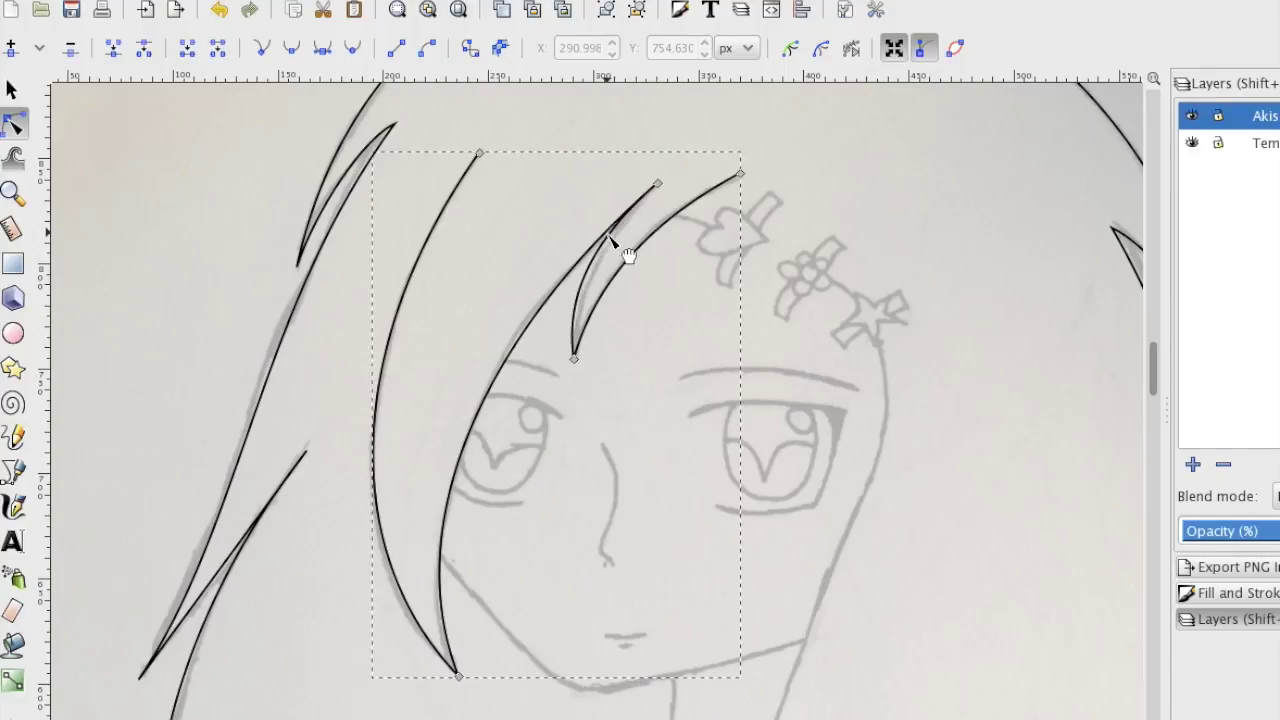
{"action": "left_click", "coordinate": [640, 277]}
Draw a closed path over the heart hair clip and bend its two sides into rounded lobes.
{"action": "key", "text": "b"}
{"action": "scroll", "coordinate": [731, 160], "scroll_direction": "up", "scroll_amount": 3}
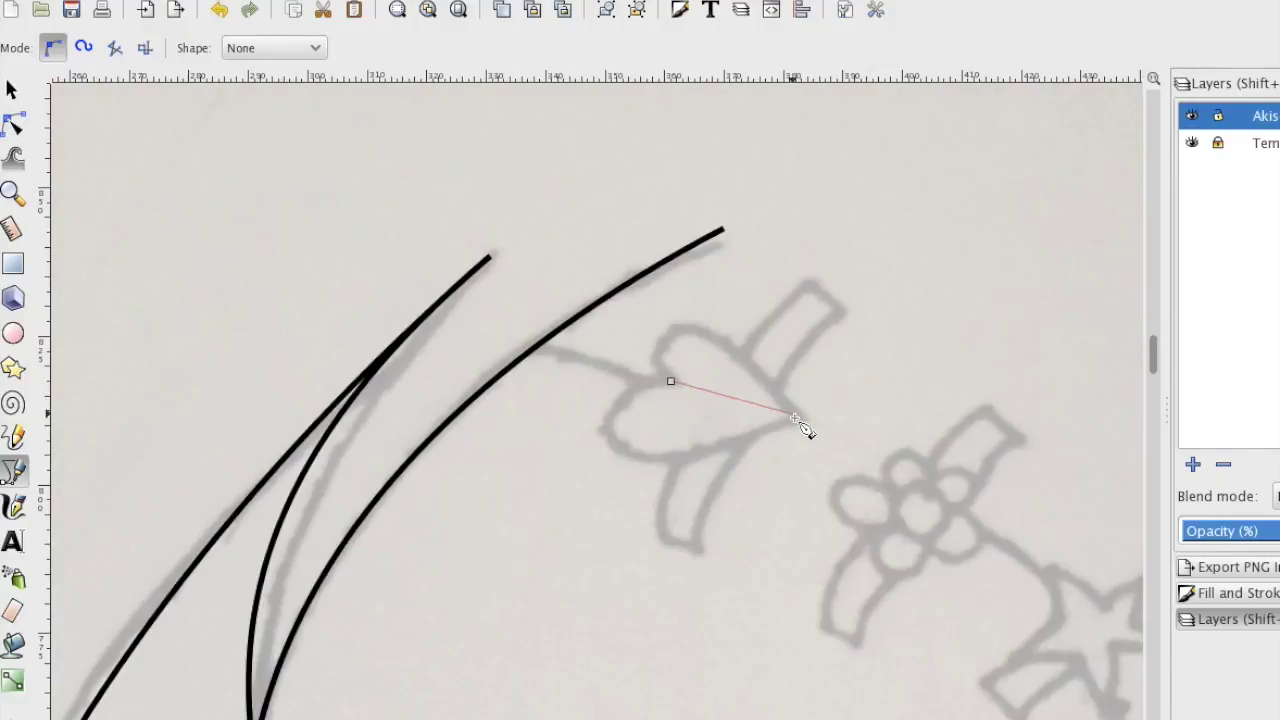
{"action": "left_click", "coordinate": [672, 383]}
{"action": "key", "text": "n"}
{"action": "left_click_drag", "start_coordinate": [743, 417], "coordinate": [738, 352]}
{"action": "left_click_drag", "start_coordinate": [736, 420], "coordinate": [742, 452]}
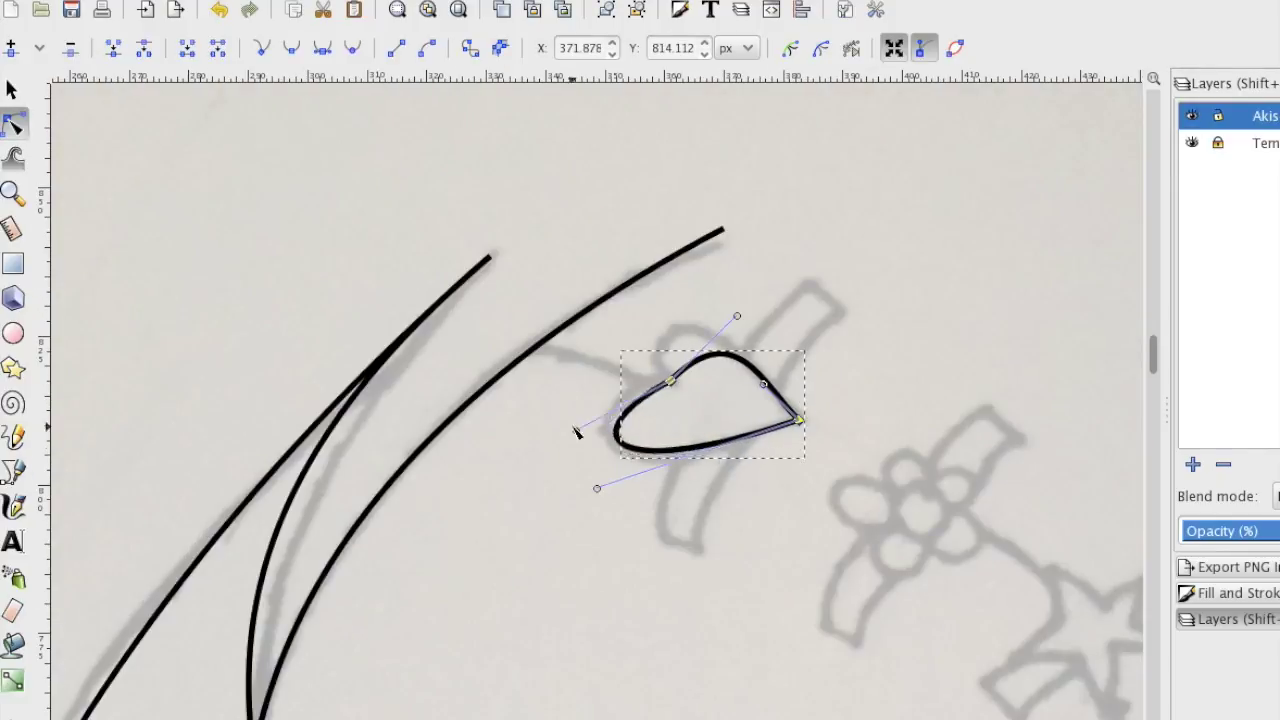
{"action": "left_click", "coordinate": [921, 412]}
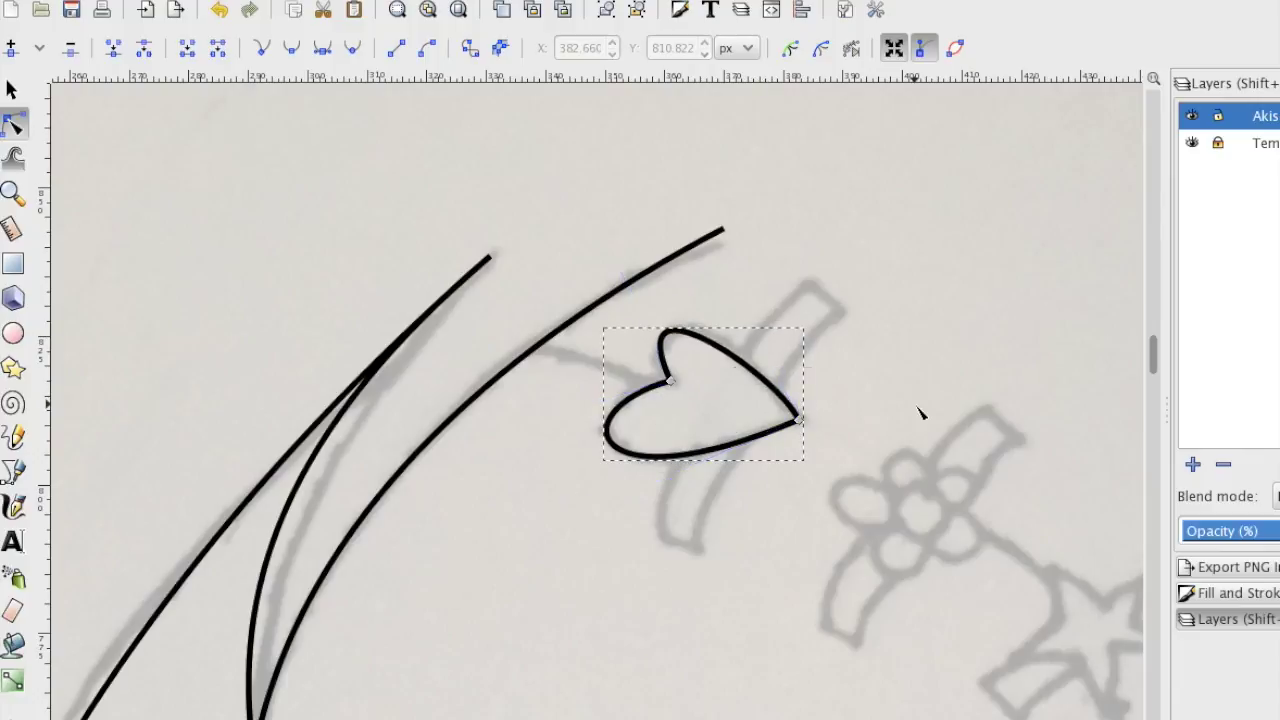
Draw the heart clip's upper and lower ribbon ends and curve their long sides to match the sketch.
{"action": "left_click", "coordinate": [760, 383]}
{"action": "key", "text": "b"}
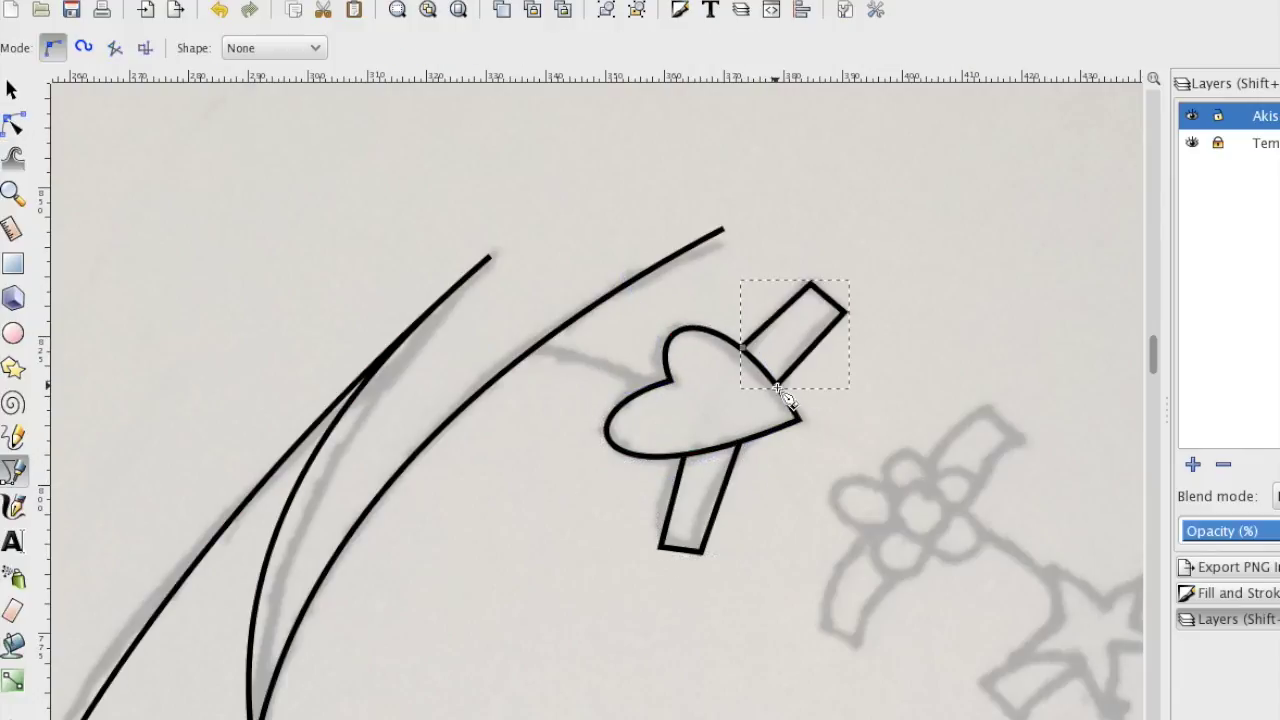
{"action": "key", "text": "n"}
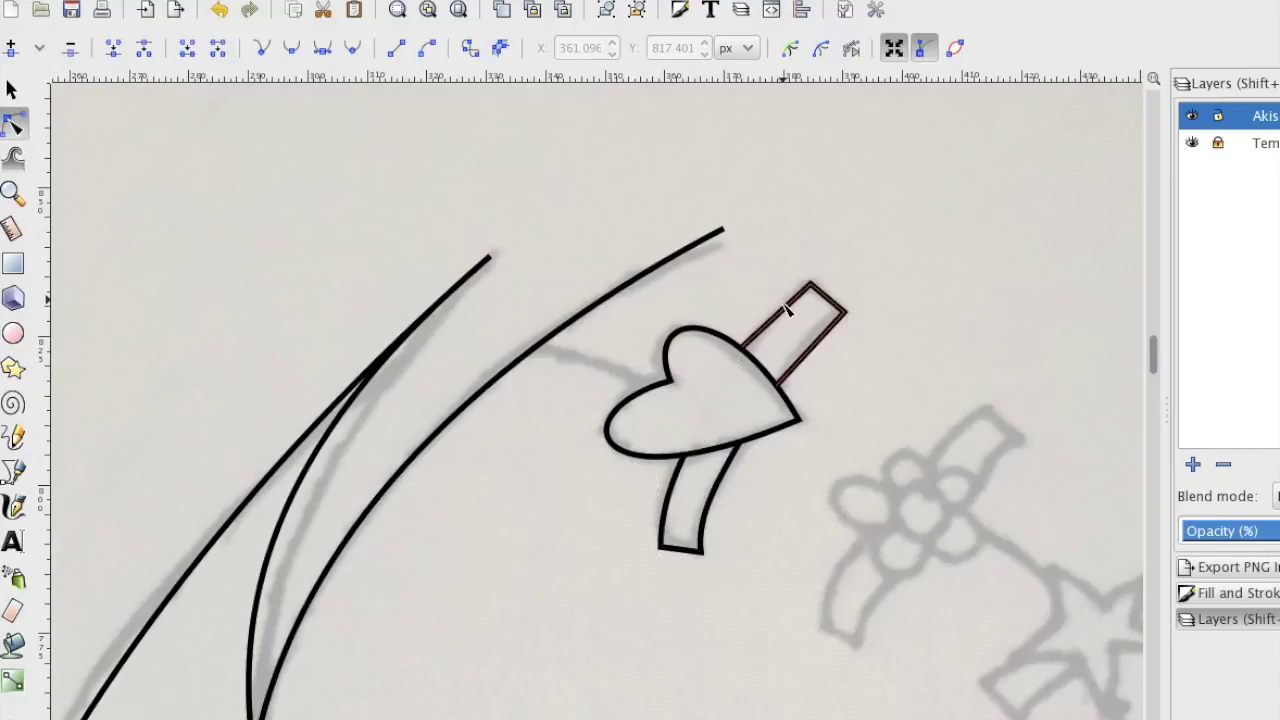
Draw the short connecting hairline from the forehead strand to the heart clip and curve it.
{"action": "key", "text": "b"}
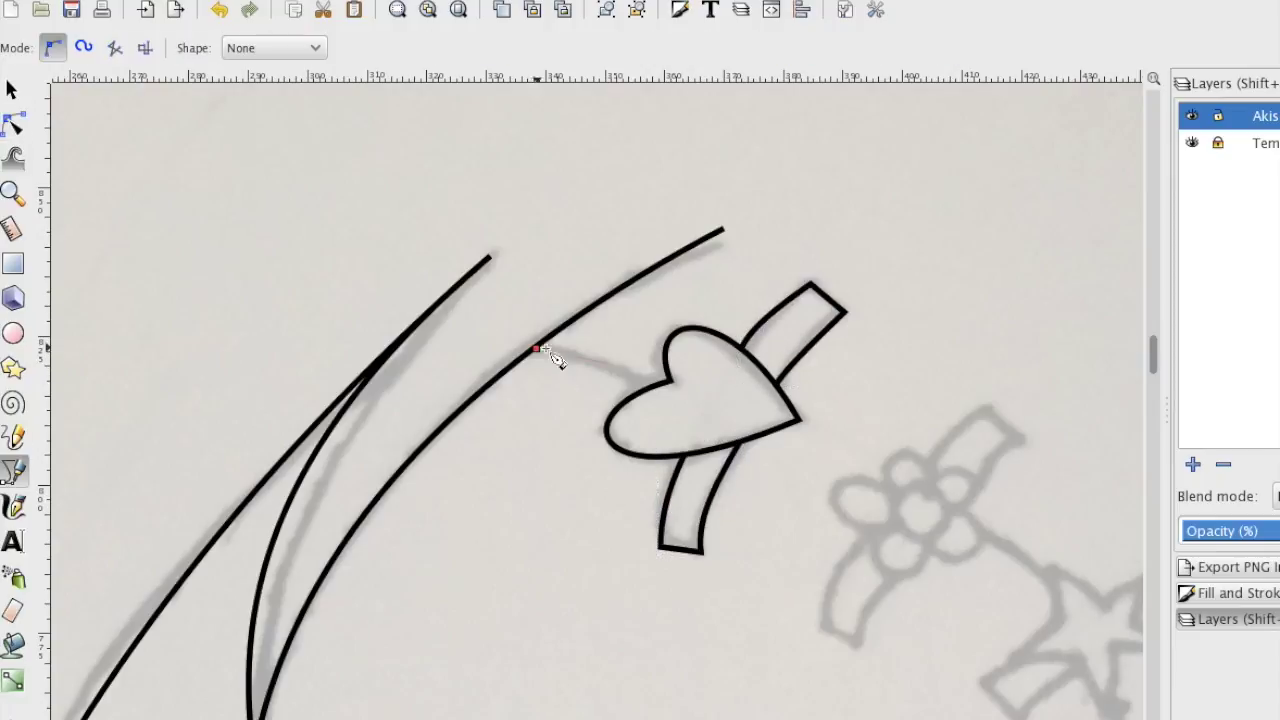
{"action": "left_click", "coordinate": [660, 385]}
{"action": "key", "text": "n"}
Draw an ellipse over the centre of the sketched flower clip.
{"action": "scroll", "coordinate": [814, 480], "scroll_direction": "right", "scroll_amount": 4}
{"action": "scroll", "coordinate": [814, 480], "scroll_direction": "down", "scroll_amount": 3}
{"action": "key", "text": "e"}
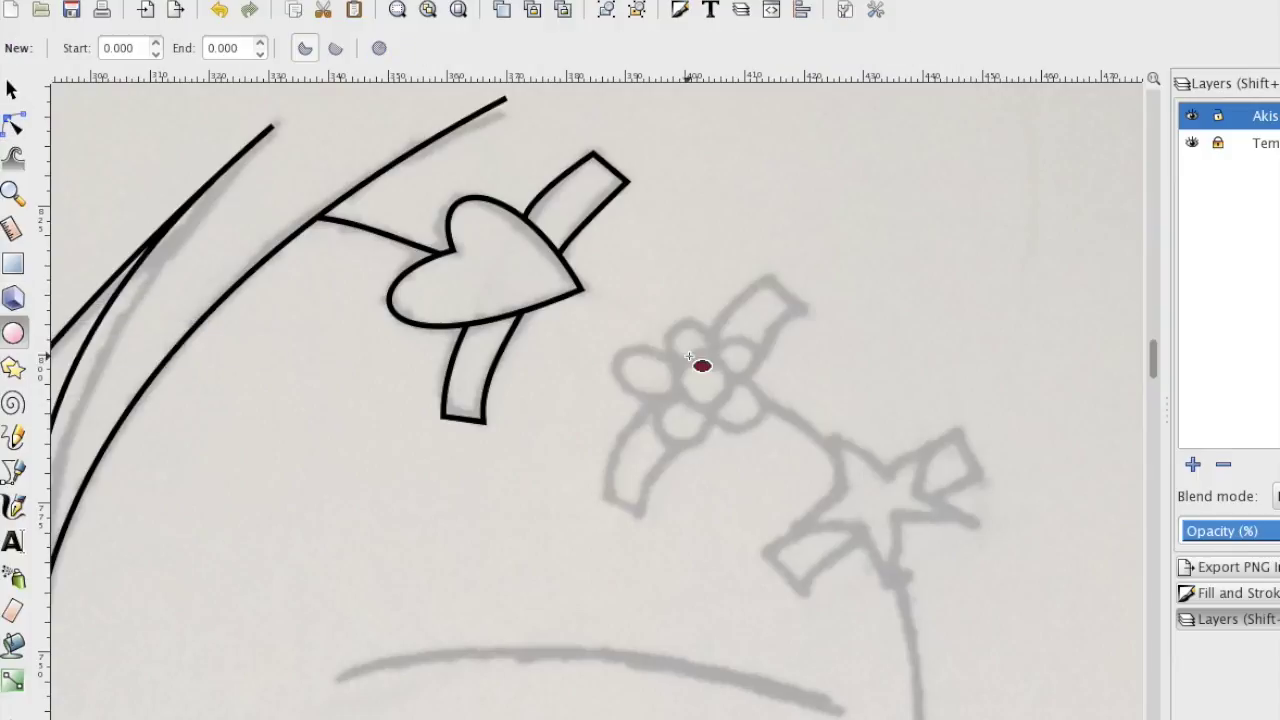
{"action": "left_click_drag", "start_coordinate": [735, 410], "coordinate": [736, 412]}
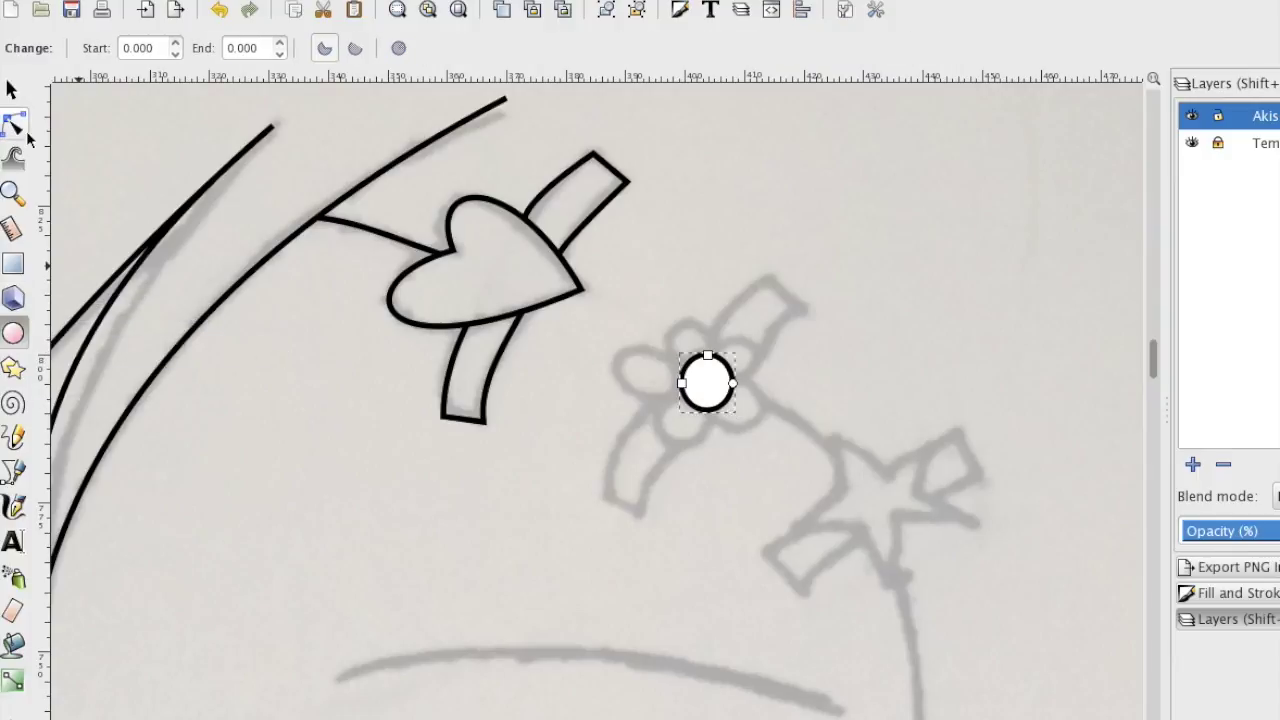
Draw the flower's upper petal from the centre circle and bend it into a rounded loop.
{"action": "key", "text": "b"}
{"action": "left_click", "coordinate": [690, 368]}
{"action": "key", "text": "n"}
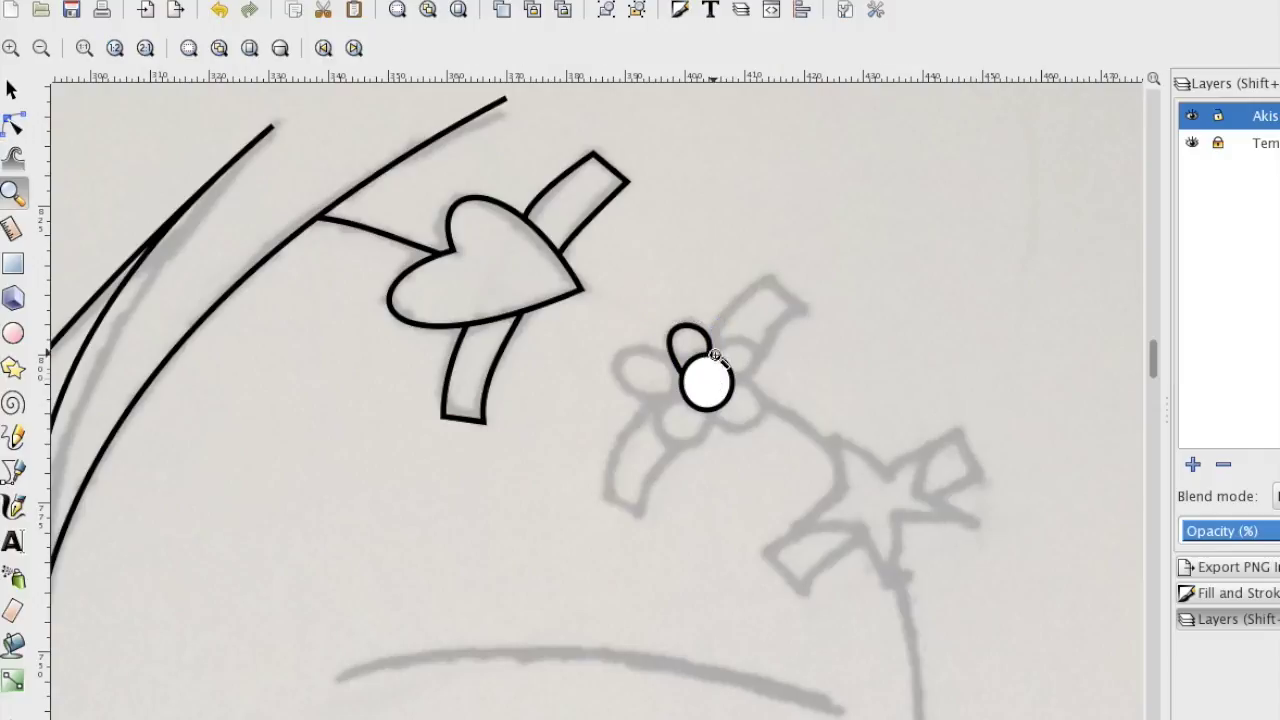
Remove the white fill from the flower's centre circle and fit the upper petal to it.
{"action": "scroll", "coordinate": [705, 410], "scroll_direction": "up", "scroll_amount": 5}
{"action": "key", "text": "s"}
{"action": "left_click", "coordinate": [14, 122]}
{"action": "left_click_drag", "start_coordinate": [757, 163], "coordinate": [766, 171]}
Draw the flower's left petal against the centre circle and pull it outward into a rounded loop.
{"action": "left_click", "coordinate": [13, 472]}
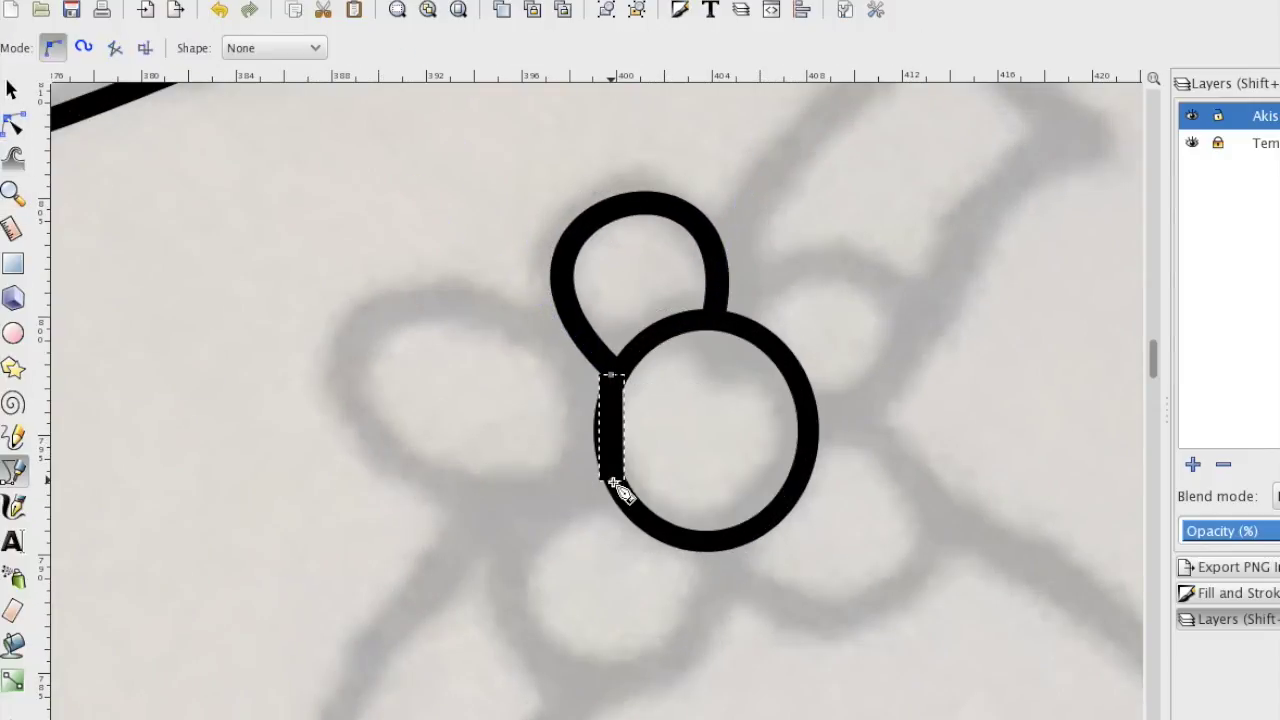
{"action": "key", "text": "n"}
{"action": "left_click_drag", "start_coordinate": [612, 430], "coordinate": [443, 434]}
{"action": "left_click_drag", "start_coordinate": [471, 286], "coordinate": [491, 246]}
{"action": "left_click_drag", "start_coordinate": [300, 523], "coordinate": [333, 580]}
{"action": "left_click", "coordinate": [527, 590]}
Draw the flower's lower-left petal between two points on the centre circle and bend it downward into a loop.
{"action": "left_click", "coordinate": [13, 472]}
{"action": "left_click", "coordinate": [609, 491]}
{"action": "double_click", "coordinate": [720, 543]}
{"action": "key", "text": "n"}
{"action": "left_click_drag", "start_coordinate": [664, 517], "coordinate": [635, 648]}
Draw the flower's upper-right petal from the centre circle and adjust its curve into a rounded loop.
{"action": "scroll", "coordinate": [880, 609], "scroll_direction": "right", "scroll_amount": 3}
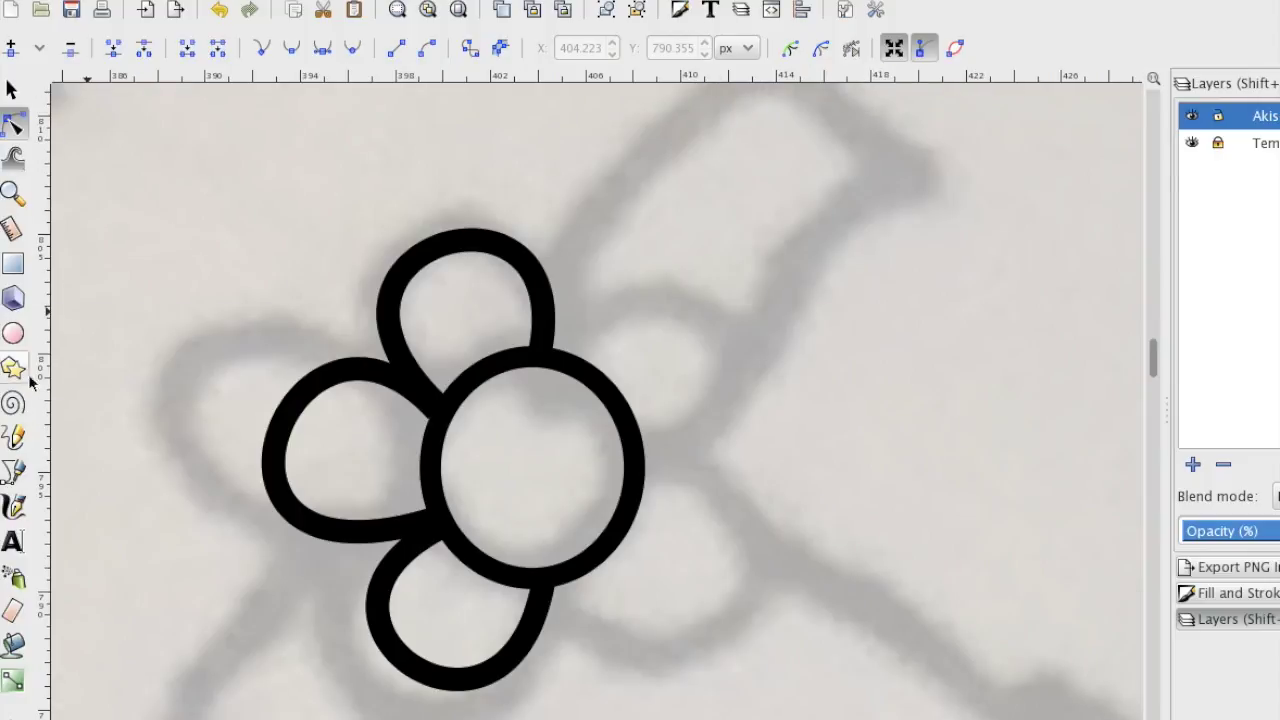
{"action": "left_click", "coordinate": [13, 472]}
{"action": "key", "text": "n"}
{"action": "left_click_drag", "start_coordinate": [622, 436], "coordinate": [720, 360]}
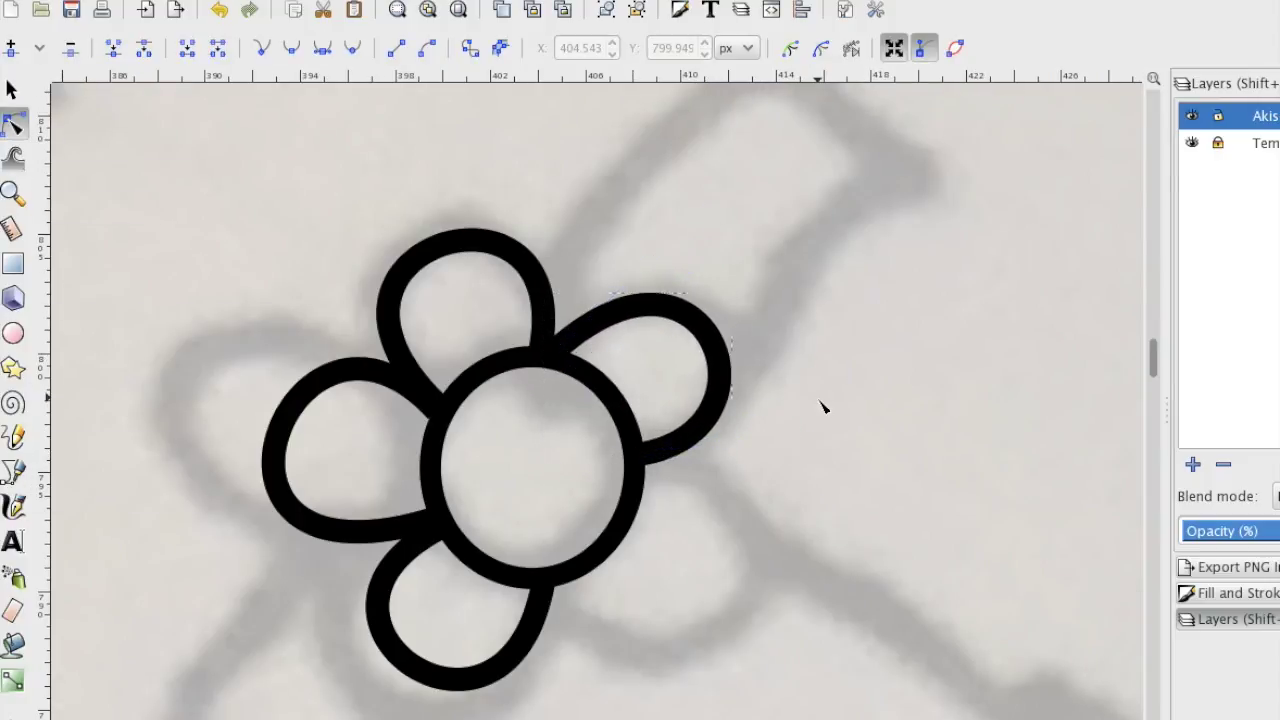
{"action": "left_click_drag", "start_coordinate": [707, 210], "coordinate": [650, 193]}
{"action": "left_click_drag", "start_coordinate": [792, 432], "coordinate": [821, 430]}
Draw the flower's lower-right petal from the centre circle and pull it outward into a rounded loop.
{"action": "key", "text": "b"}
{"action": "left_click", "coordinate": [548, 585]}
{"action": "left_click", "coordinate": [650, 455]}
{"action": "key", "text": "Return"}
{"action": "key", "text": "n"}
{"action": "left_click_drag", "start_coordinate": [596, 527], "coordinate": [783, 530]}
{"action": "key", "text": "Escape"}
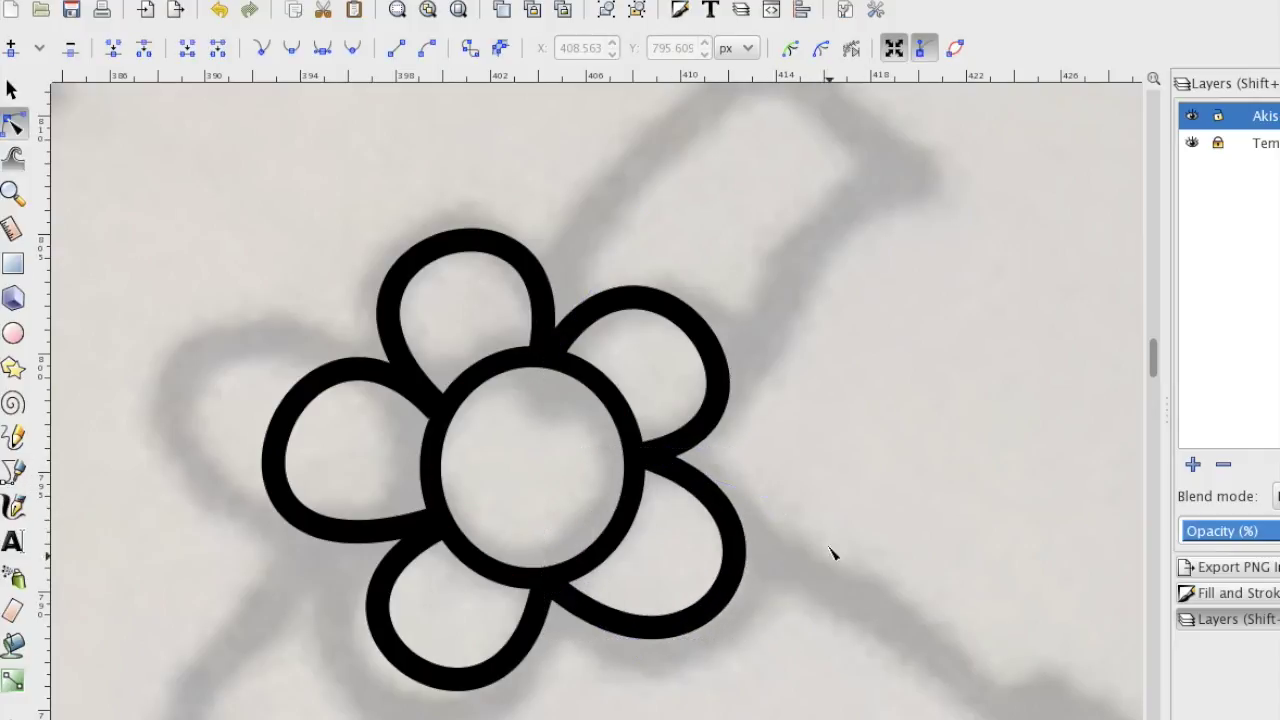
Draw the flower clip's upper ribbon end as a straight-sided path ending at the petals.
{"action": "key", "text": "minus"}
{"action": "key", "text": "minus"}
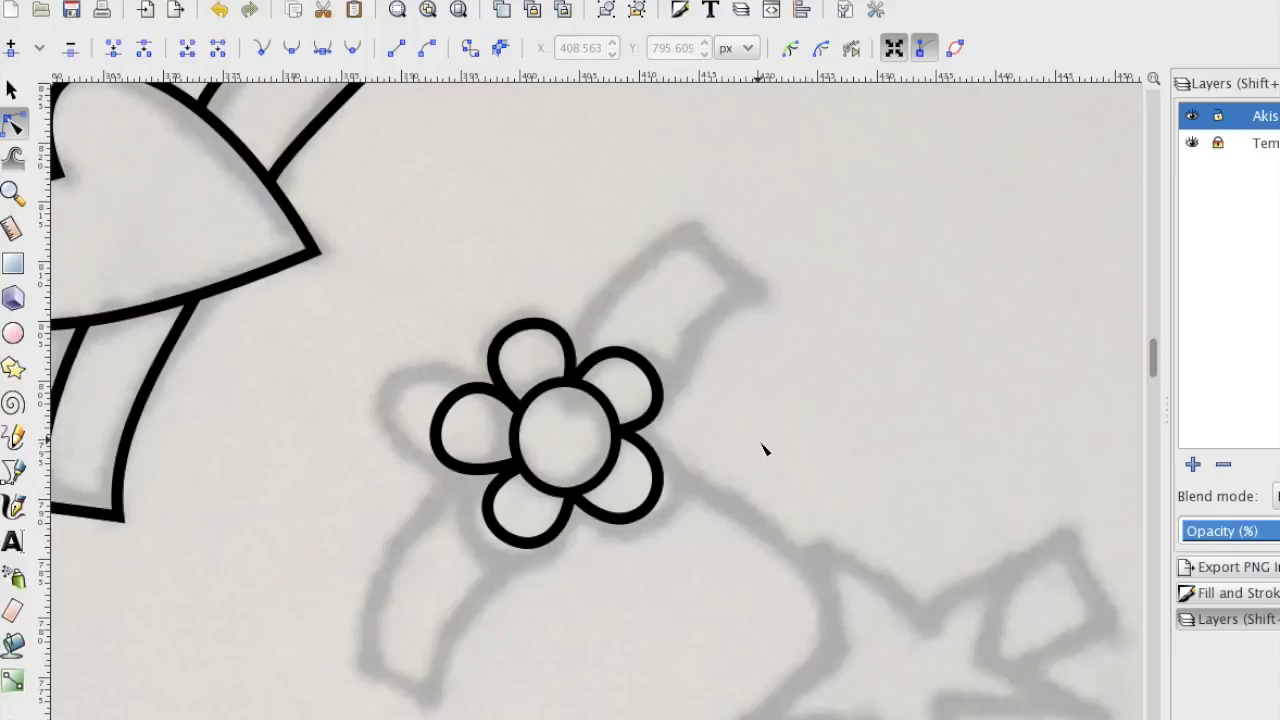
{"action": "left_click", "coordinate": [13, 192]}
{"action": "left_click", "coordinate": [41, 48]}
{"action": "left_click", "coordinate": [10, 48]}
{"action": "left_click", "coordinate": [10, 48]}
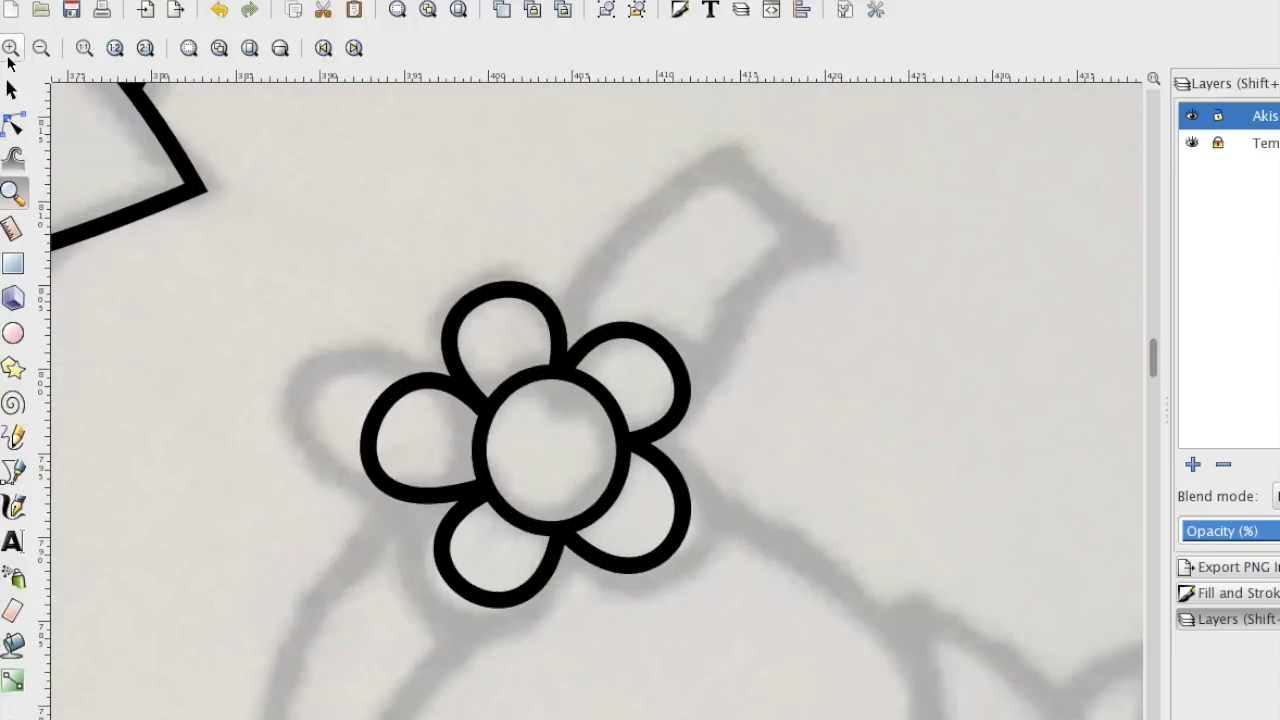
{"action": "left_click", "coordinate": [12, 476]}
{"action": "left_click", "coordinate": [556, 318]}
{"action": "double_click", "coordinate": [660, 458]}
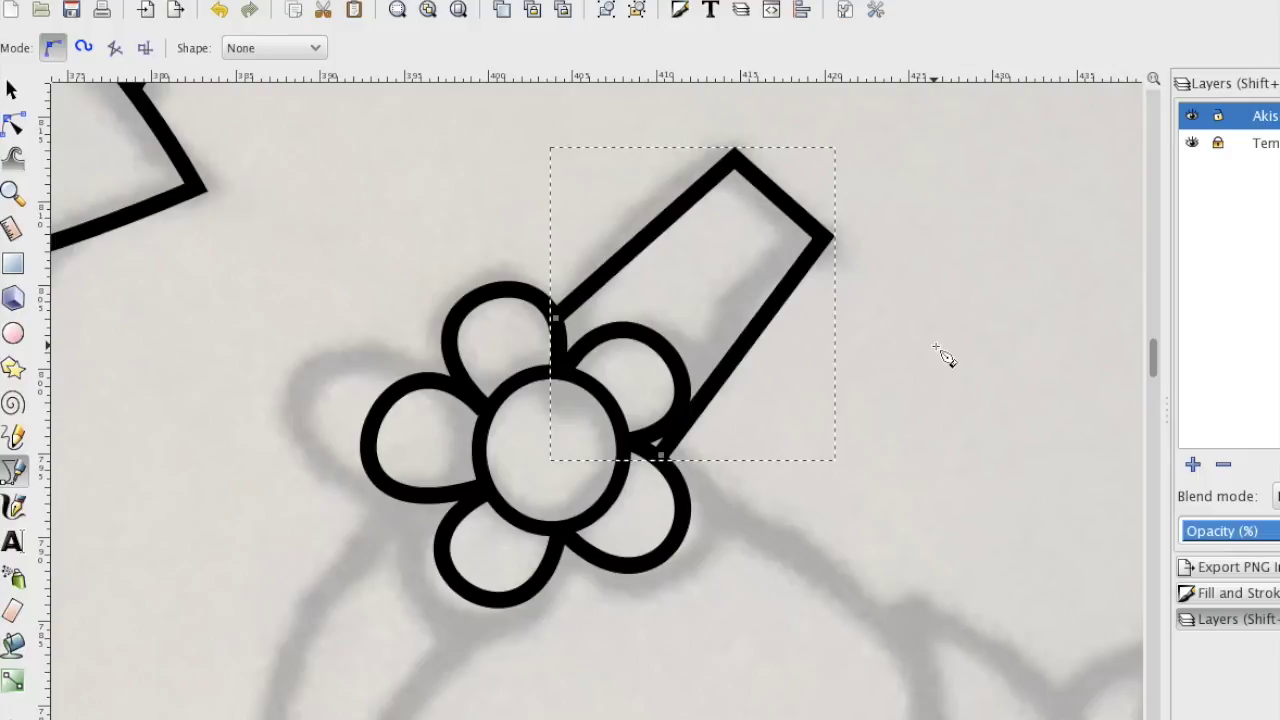
Fit the upper ribbon's end point to the petal edge and curve both of its long sides.
{"action": "key", "text": "n"}
{"action": "left_click_drag", "start_coordinate": [660, 455], "coordinate": [681, 410]}
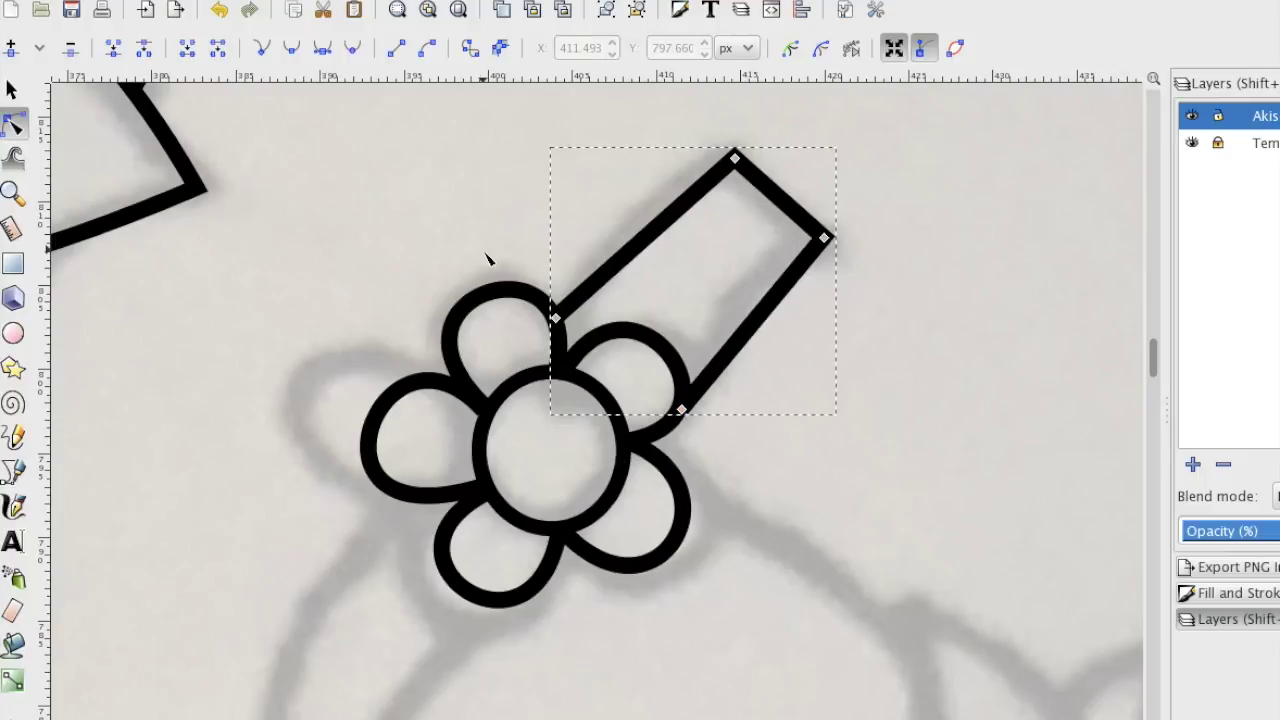
{"action": "left_click_drag", "start_coordinate": [640, 243], "coordinate": [680, 229]}
{"action": "left_click_drag", "start_coordinate": [755, 321], "coordinate": [810, 413]}
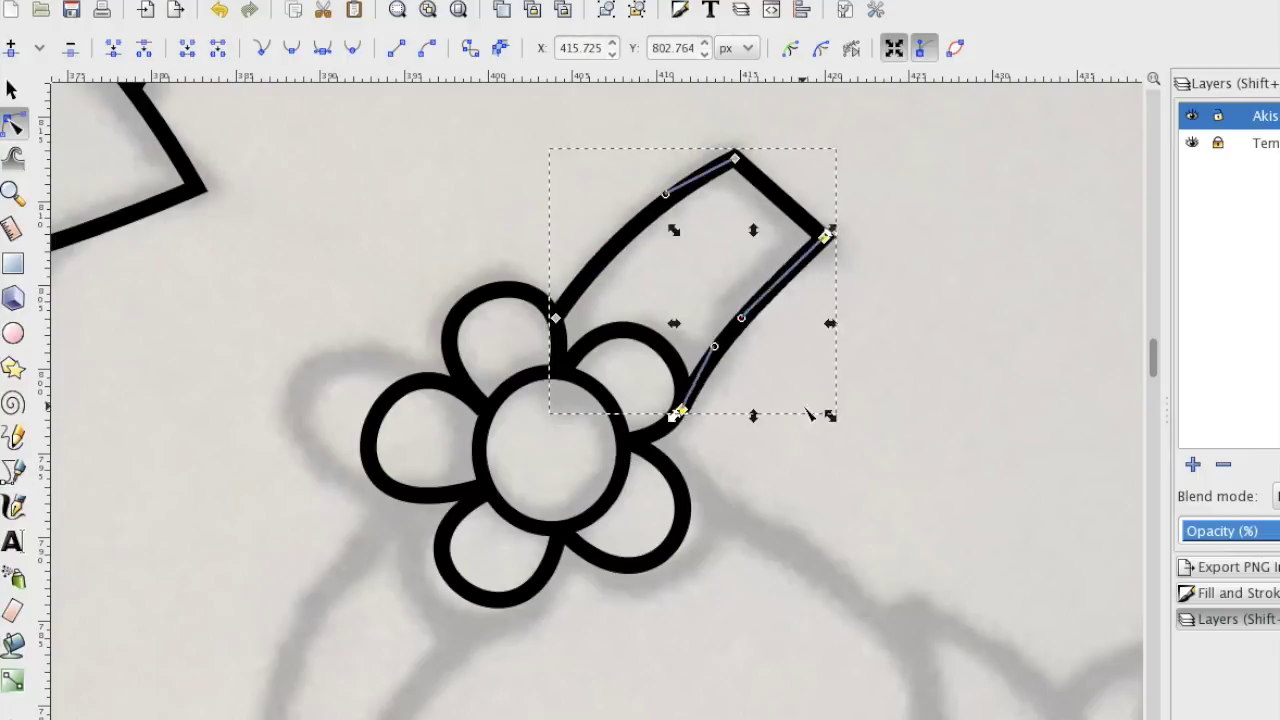
Draw the flower clip's lower ribbon end below the petals and curve both long sides to match the sketch.
{"action": "scroll", "coordinate": [722, 333], "scroll_direction": "down", "scroll_amount": 6}
{"action": "key", "text": "b"}
{"action": "left_click", "coordinate": [586, 343]}
{"action": "left_click", "coordinate": [443, 563]}
{"action": "left_click", "coordinate": [340, 528]}
{"action": "double_click", "coordinate": [495, 235]}
{"action": "key", "text": "n"}
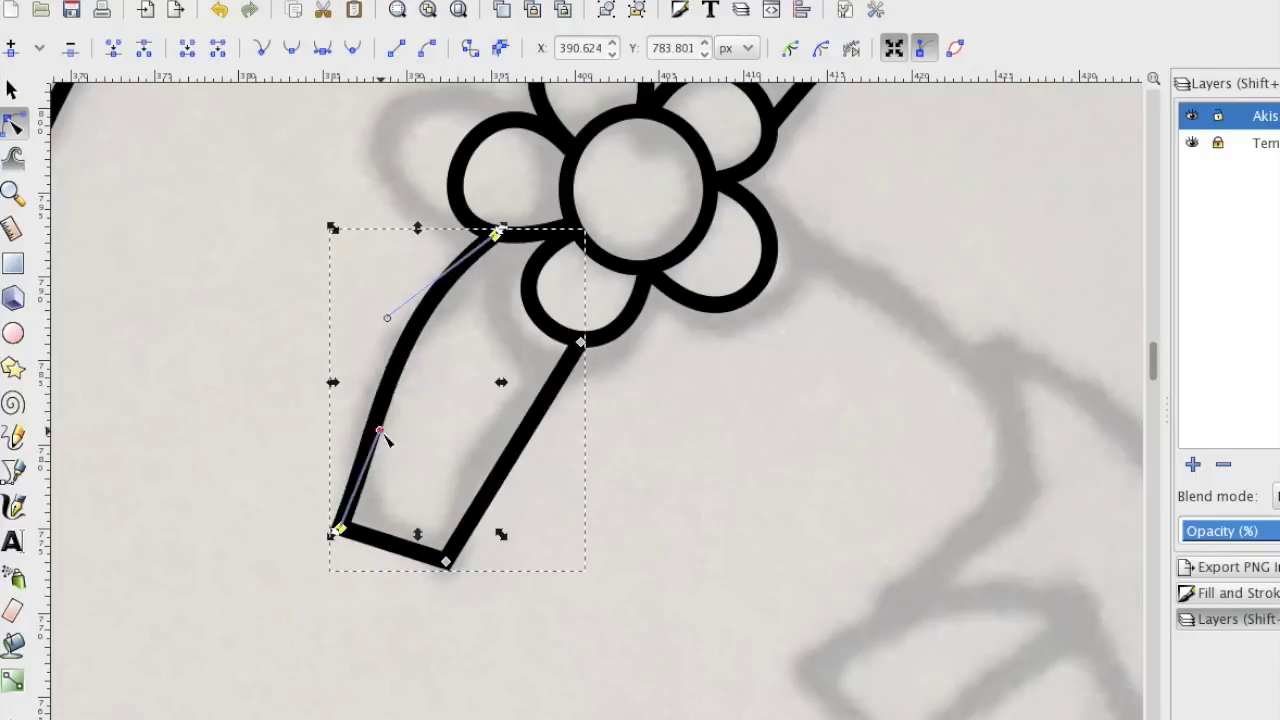
{"action": "mouse_move", "coordinate": [514, 452]}
{"action": "left_mouse_down"}
{"action": "mouse_move", "coordinate": [583, 343]}
{"action": "mouse_move", "coordinate": [563, 337]}
{"action": "left_mouse_up"}
Draw a five-pointed star with the Star tool over the sketched star clip.
{"action": "key", "text": "minus"}
{"action": "left_click", "coordinate": [571, 380]}
{"action": "key", "text": "F3"}
{"action": "key", "text": "minus"}
{"action": "key", "text": "minus"}
{"action": "key", "text": "minus"}
{"action": "left_click", "coordinate": [752, 498]}
{"action": "key", "text": "b"}
{"action": "left_click", "coordinate": [529, 303]}
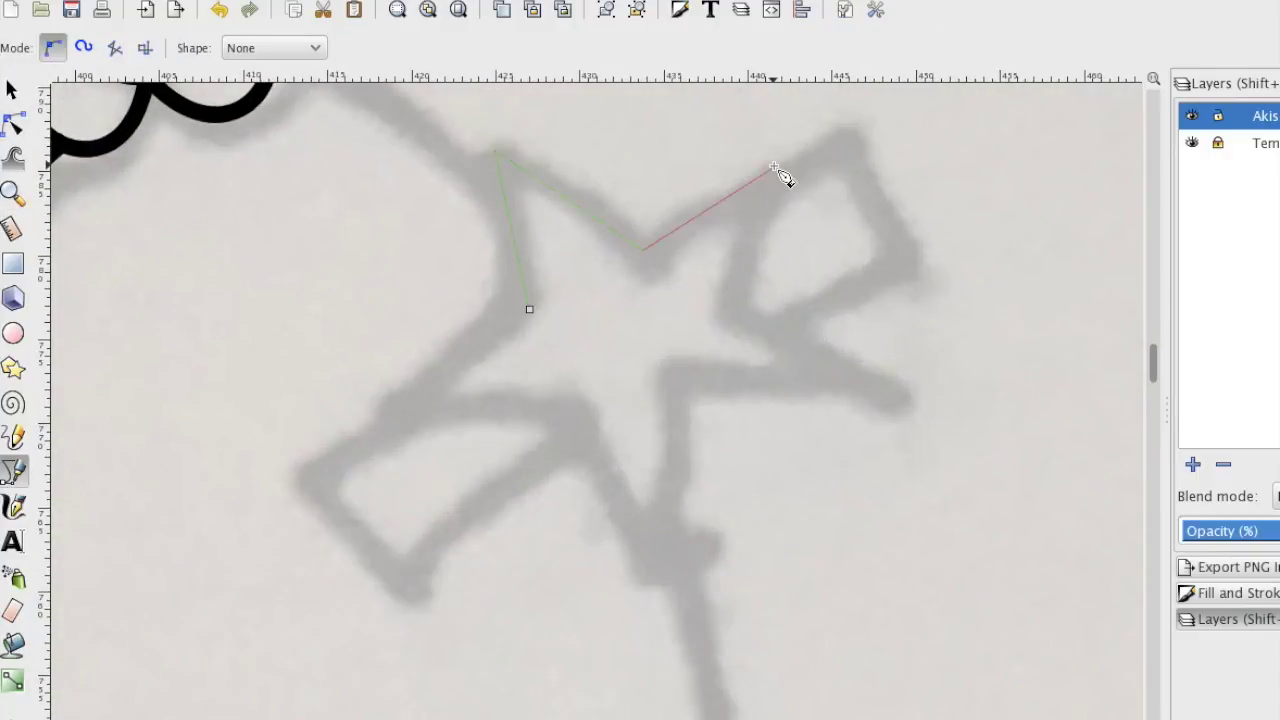
{"action": "key", "text": "asterisk"}
{"action": "left_click_drag", "start_coordinate": [524, 296], "coordinate": [380, 115]}
Move and fit the star over the sketched star clip.
{"action": "key", "text": "s"}
{"action": "left_click_drag", "start_coordinate": [450, 147], "coordinate": [595, 214]}
{"action": "left_click_drag", "start_coordinate": [533, 188], "coordinate": [491, 160]}
Draw the star clip's two ribbon ends as straight-sided paths meeting the star's edges.
{"action": "key", "text": "b"}
{"action": "left_click", "coordinate": [420, 414]}
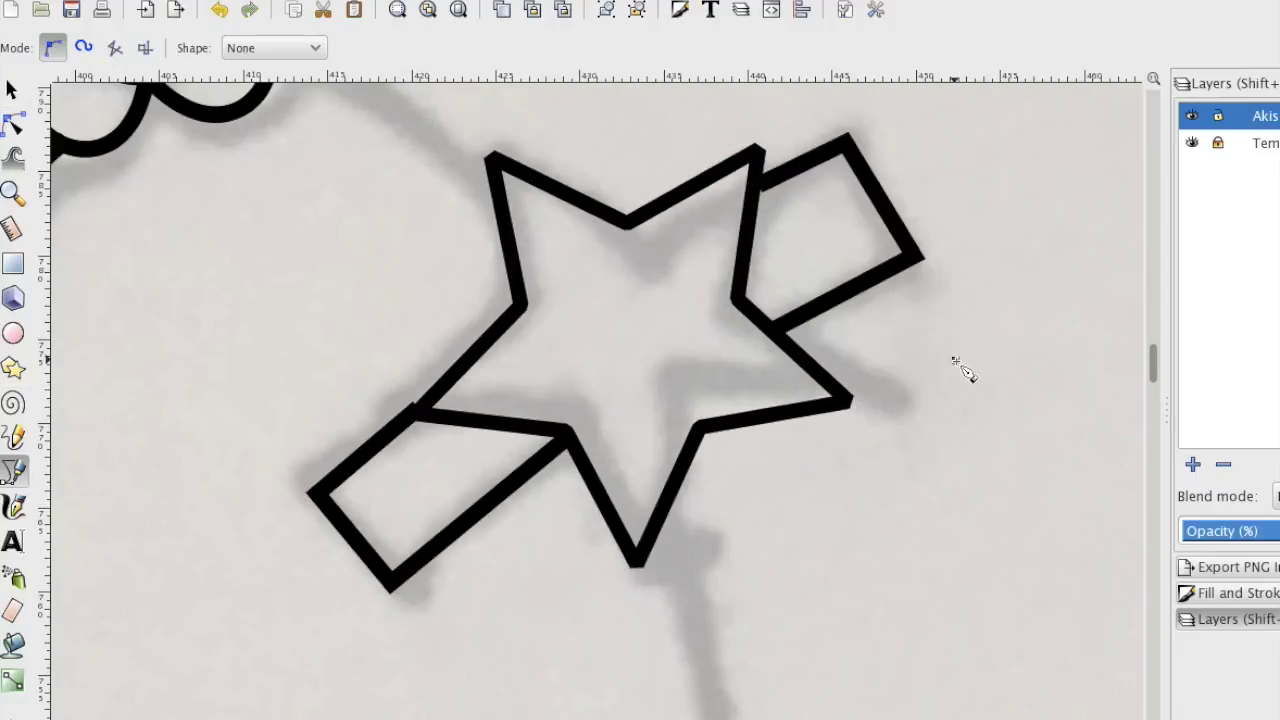
{"action": "key", "text": "n"}
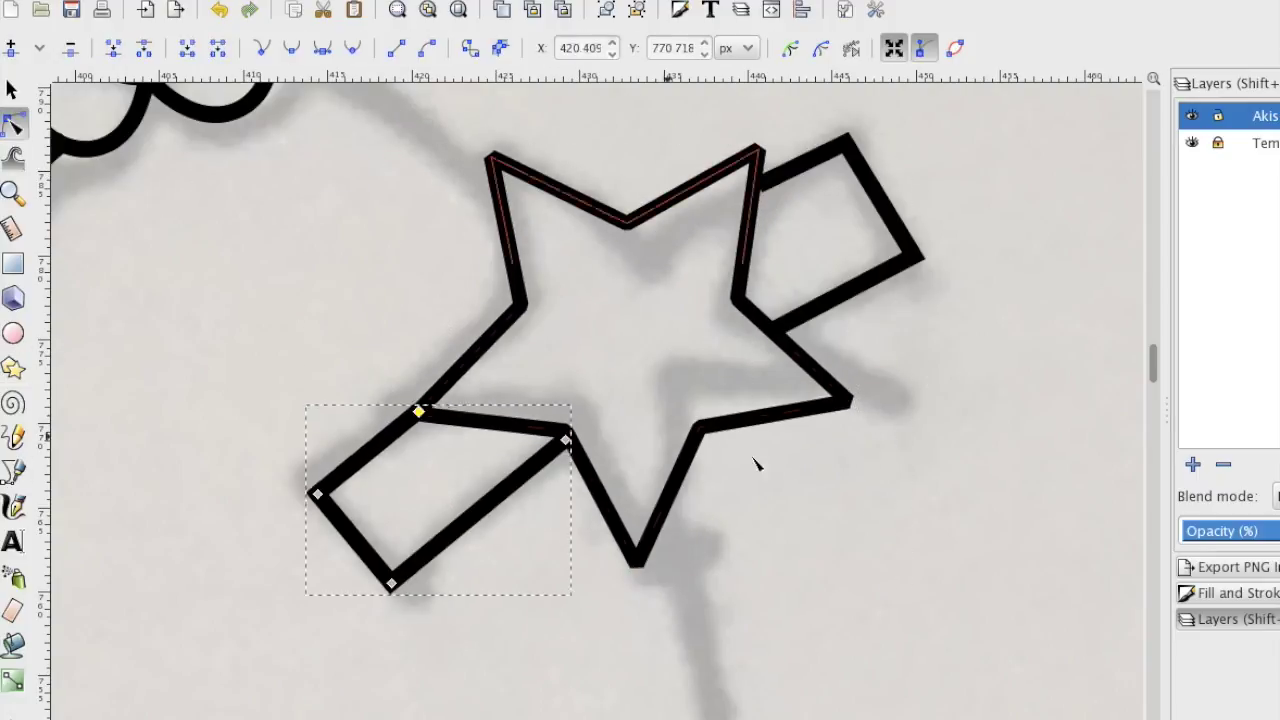
Draw the long strand from the star clip down past the face to its tip and back up, and curve it.
{"action": "scroll", "coordinate": [420, 414], "scroll_direction": "up", "scroll_amount": 3}
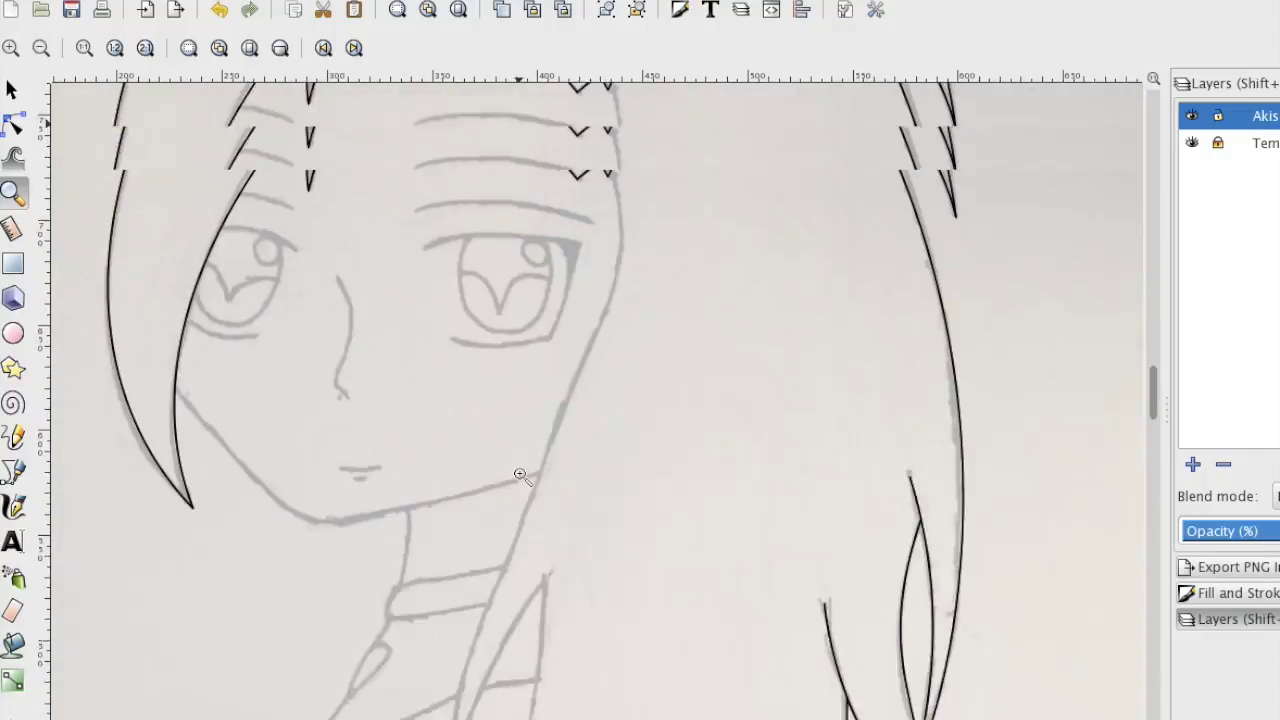
{"action": "scroll", "coordinate": [958, 390], "scroll_direction": "up", "scroll_amount": 3}
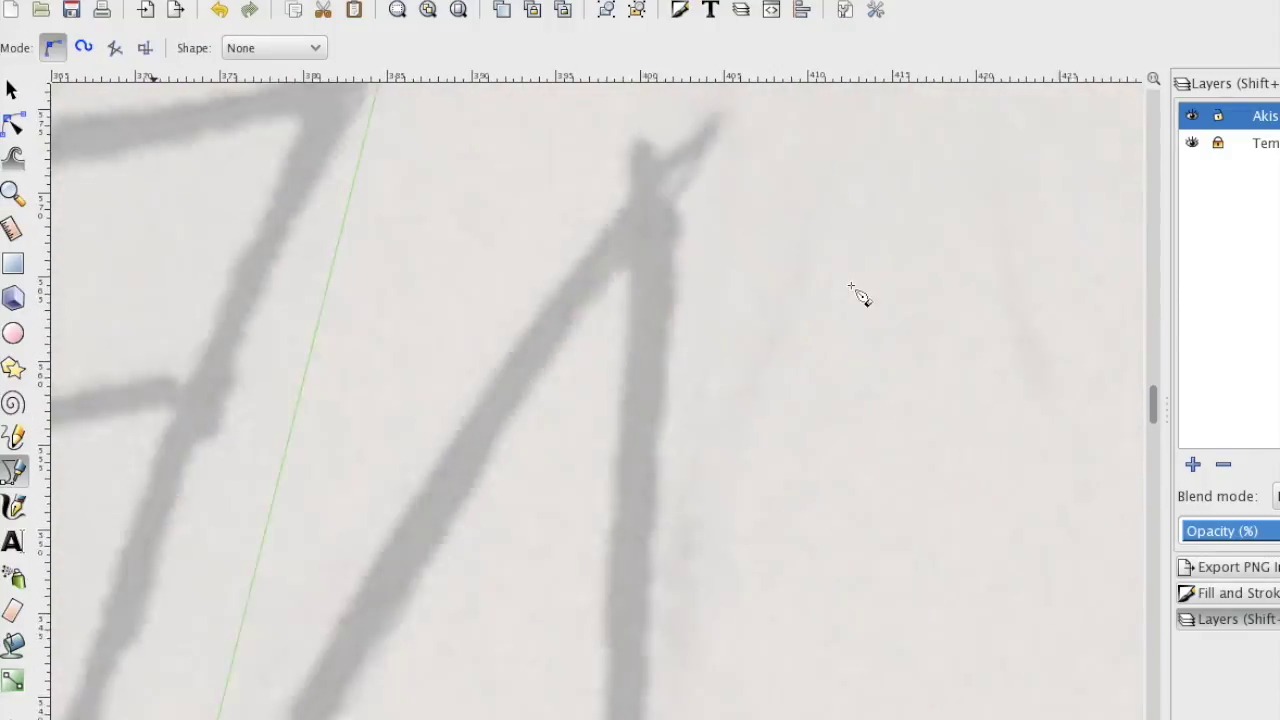
{"action": "left_click", "coordinate": [40, 48]}
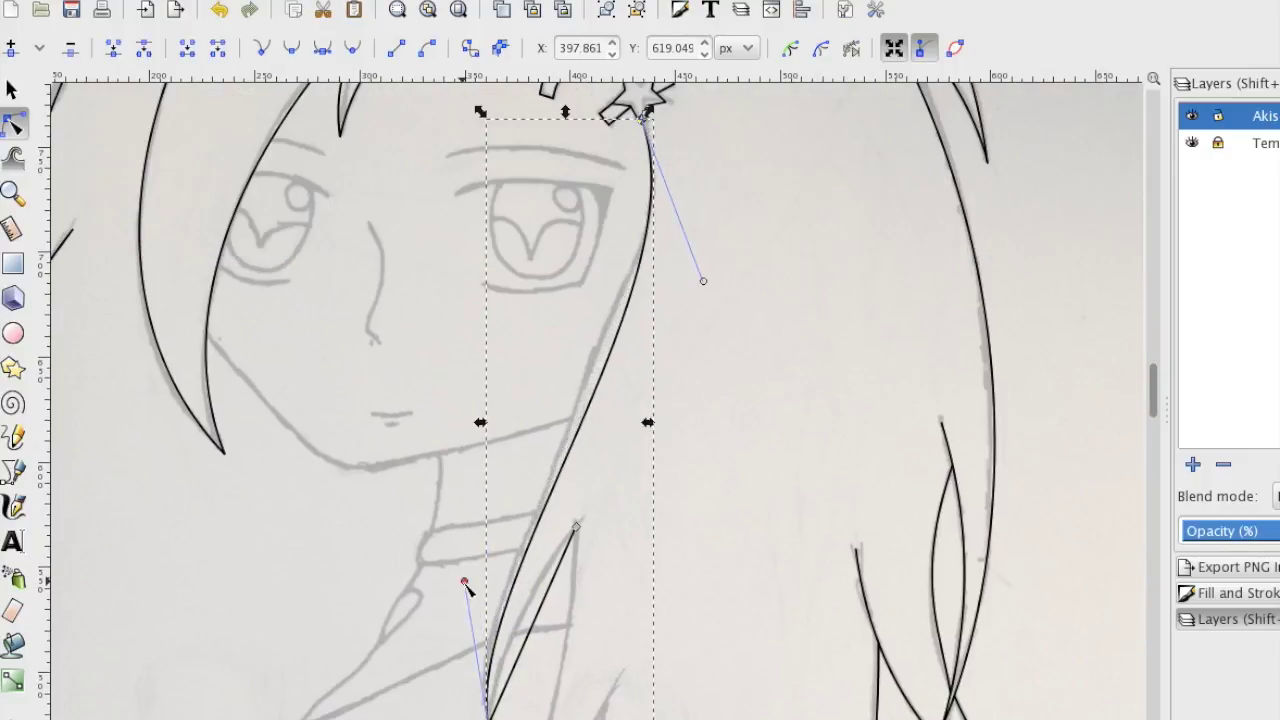
Draw the next pointed strand from the long strand's upper end down to the sketched tip and back up.
{"action": "scroll", "coordinate": [594, 497], "scroll_direction": "down", "scroll_amount": 3}
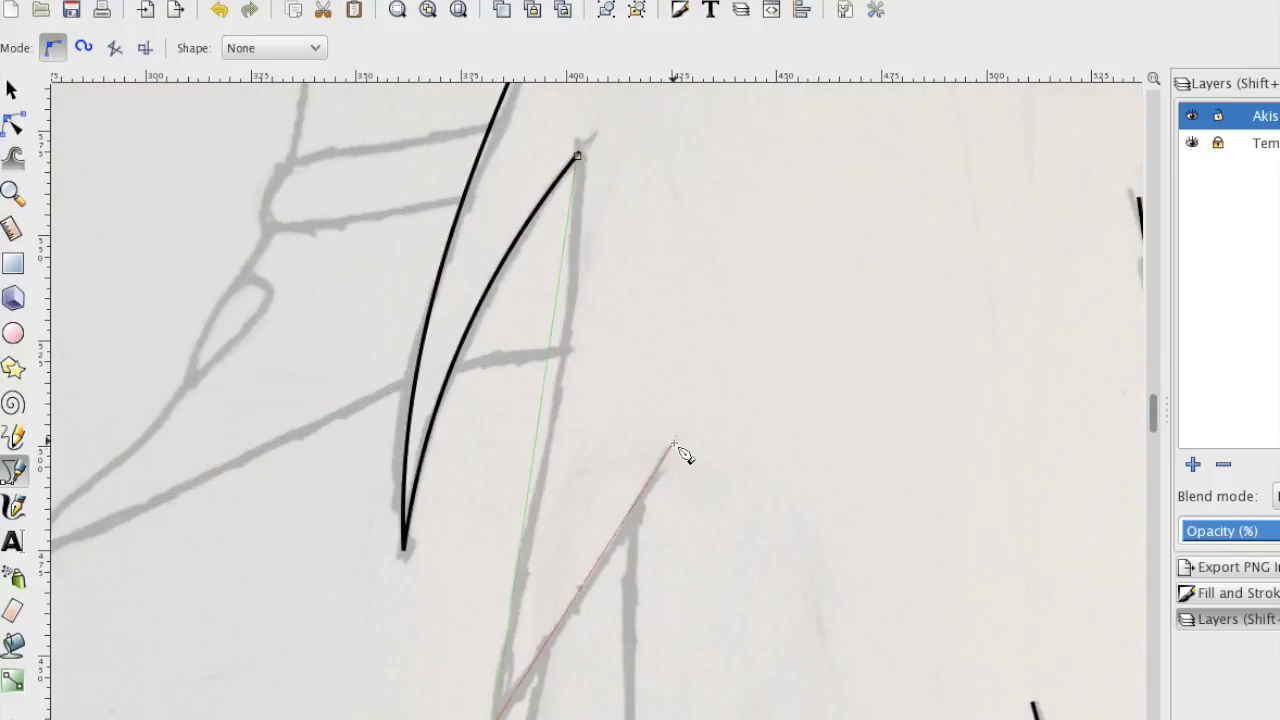
{"action": "left_click", "coordinate": [671, 443]}
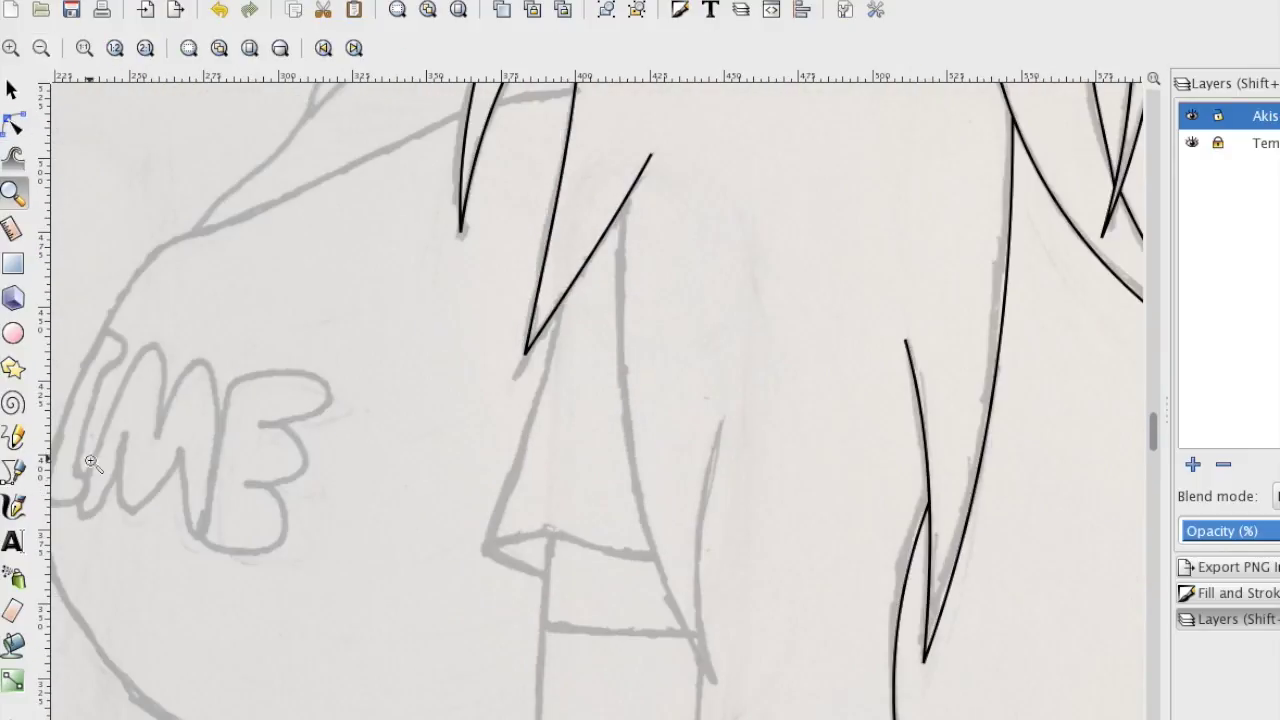
Draw the pointed strand beside the sleeve down to its sketched tip and back up, and curve it.
{"action": "key", "text": "b"}
{"action": "left_click", "coordinate": [625, 200]}
{"action": "left_click", "coordinate": [710, 685]}
{"action": "double_click", "coordinate": [723, 420]}
{"action": "key", "text": "n"}
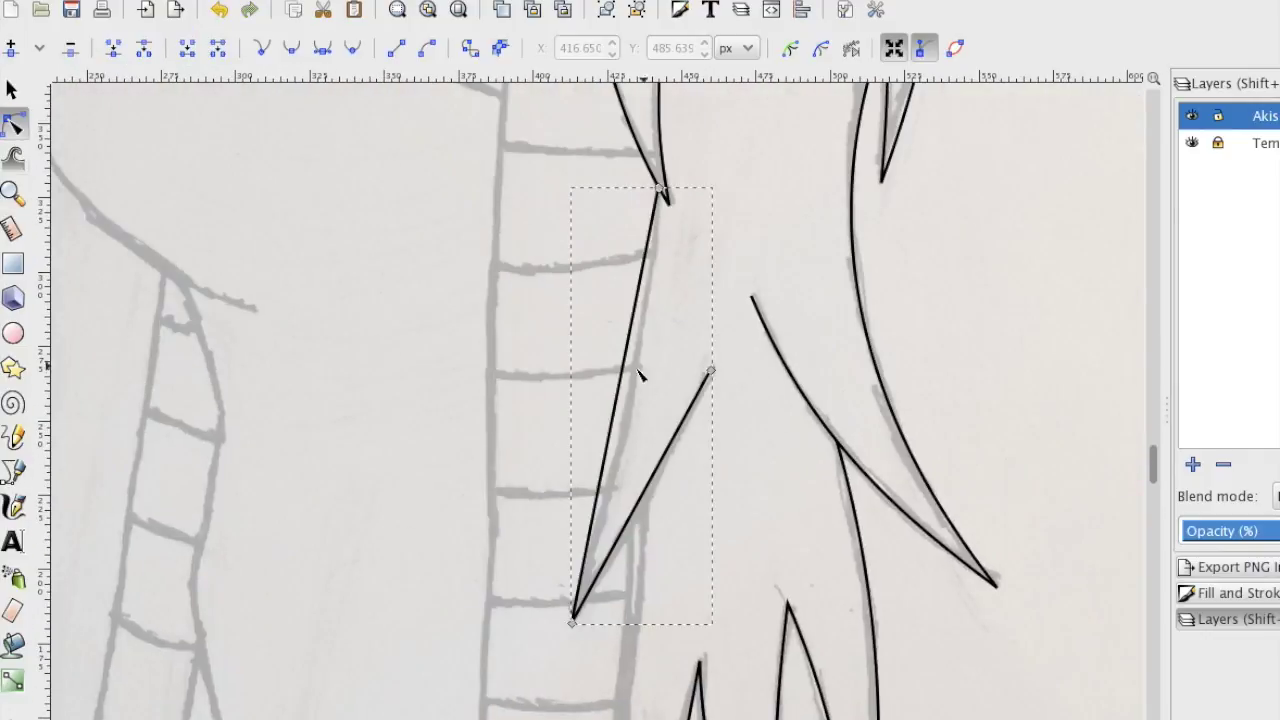
Draw the jaw line from the fringe strand to the long strand across the face and bend it around the chin.
{"action": "key", "text": "z"}
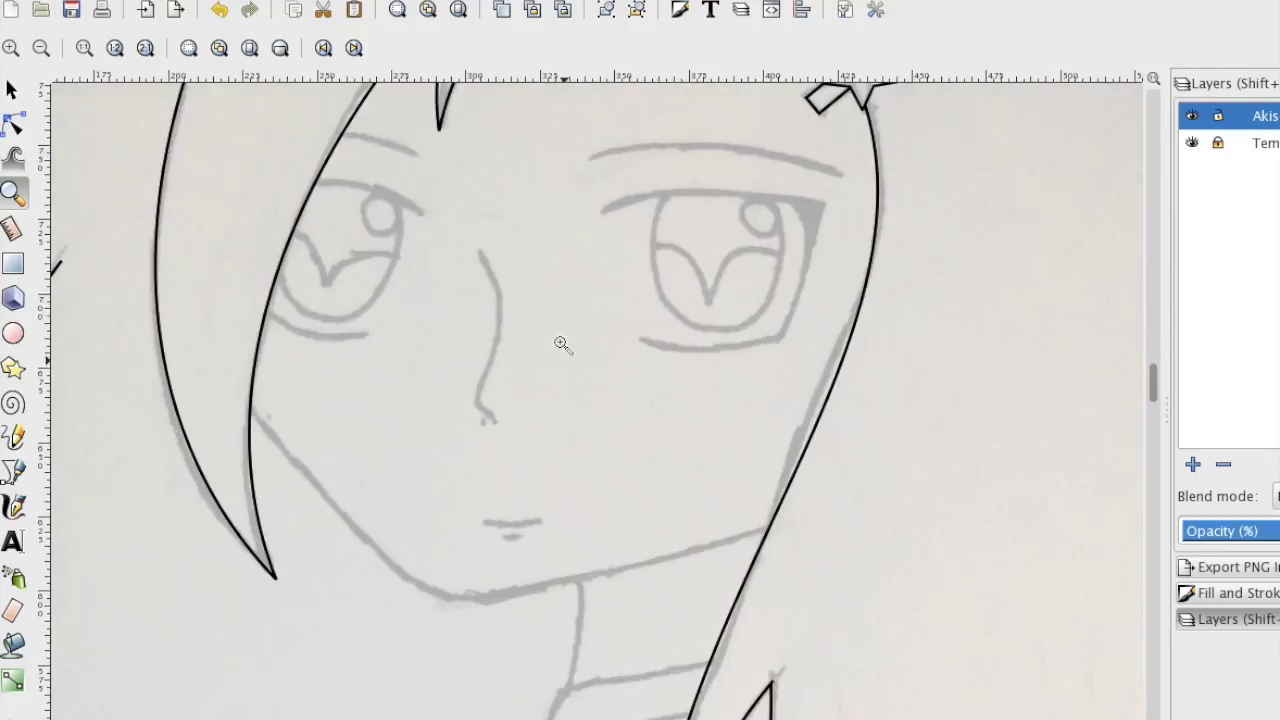
{"action": "left_click", "coordinate": [425, 473]}
{"action": "key", "text": "b"}
{"action": "left_click", "coordinate": [180, 380]}
{"action": "double_click", "coordinate": [914, 549]}
{"action": "key", "text": "n"}
{"action": "mouse_move", "coordinate": [547, 465]}
{"action": "left_mouse_down"}
{"action": "mouse_move", "coordinate": [560, 570]}
{"action": "mouse_move", "coordinate": [623, 449]}
{"action": "mouse_move", "coordinate": [524, 468]}
{"action": "left_mouse_up"}
Draw the nose as a single path from its bridge to its tip and bend it into the sketched S-curve.
{"action": "scroll", "coordinate": [522, 466], "scroll_direction": "up", "scroll_amount": 5}
{"action": "key", "text": "b"}
{"action": "left_click", "coordinate": [505, 255]}
{"action": "double_click", "coordinate": [530, 492]}
{"action": "key", "text": "n"}
Draw the mouth line and the shorter lip line beneath it, and bend both into shallow upward curves.
{"action": "key", "text": "b"}
{"action": "left_click", "coordinate": [508, 636]}
{"action": "double_click", "coordinate": [597, 628]}
{"action": "key", "text": "n"}
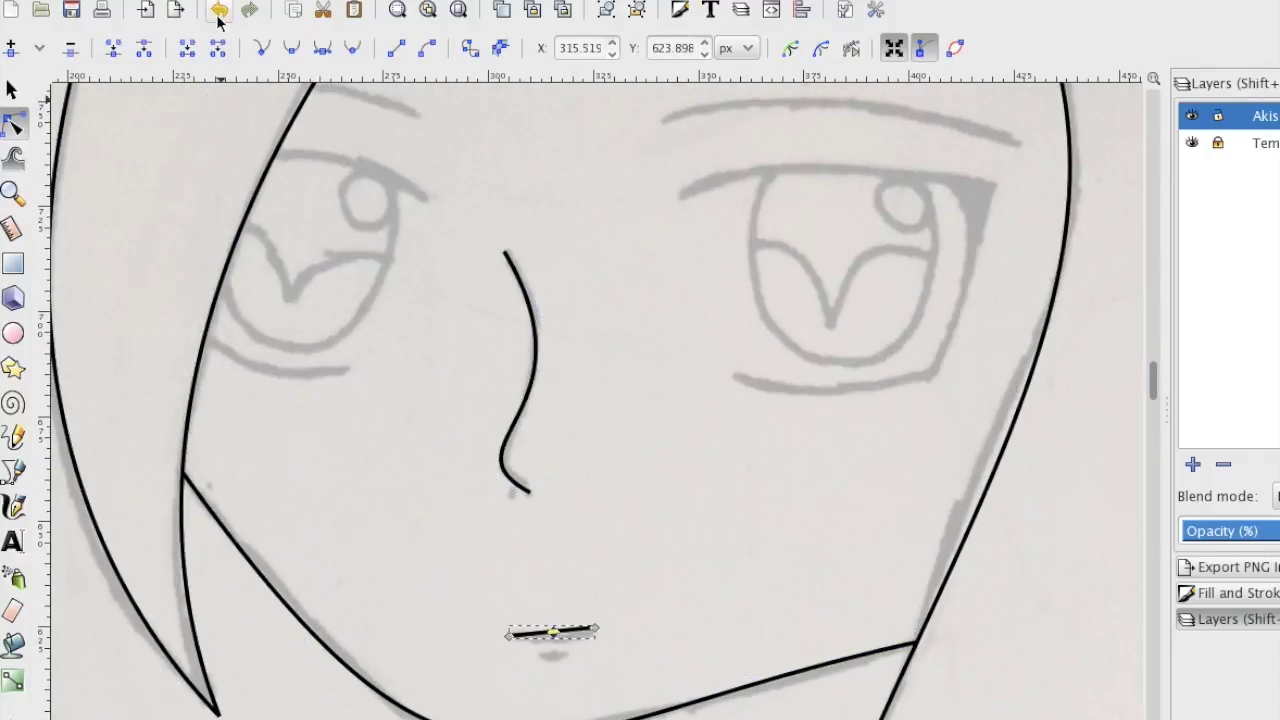
{"action": "key", "text": "b"}
{"action": "left_click", "coordinate": [508, 557]}
{"action": "double_click", "coordinate": [580, 553]}
{"action": "left_click", "coordinate": [12, 123]}
{"action": "scroll", "coordinate": [540, 560], "scroll_direction": "up", "scroll_amount": 3}
{"action": "left_click", "coordinate": [529, 523]}
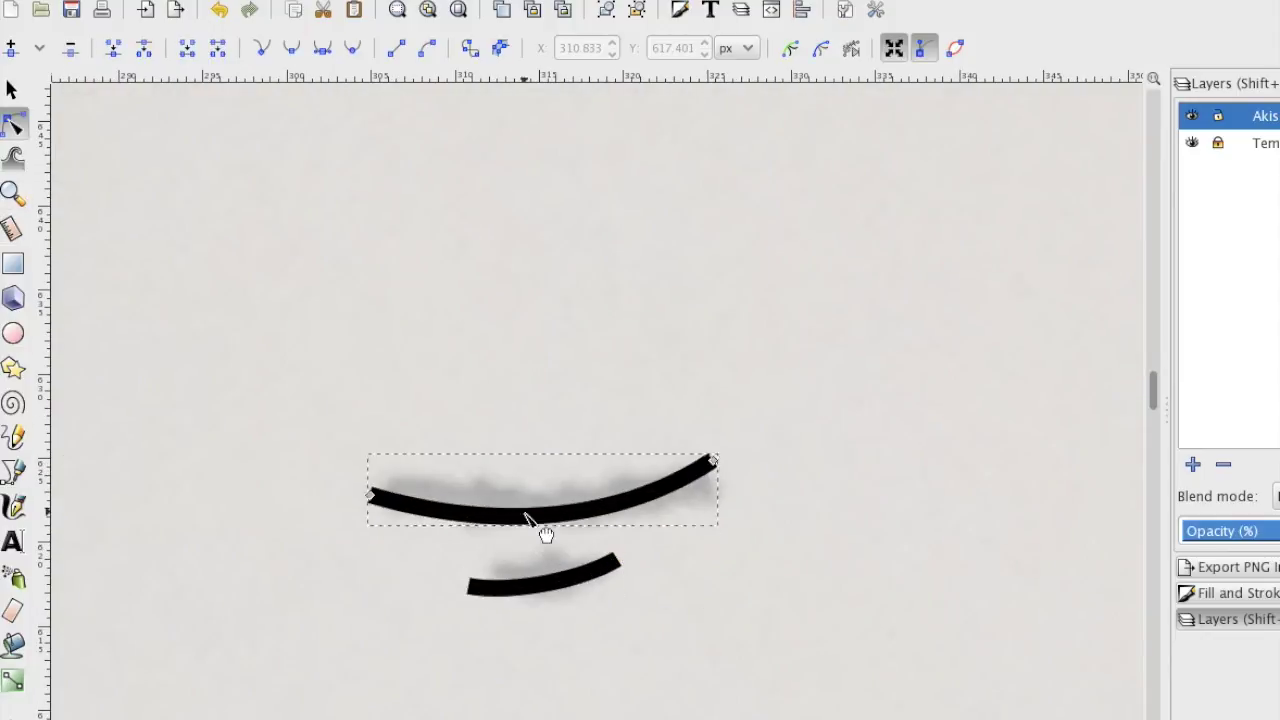
Draw the curved upper and lower lid lines of the eye partly covered by the fringe.
{"action": "left_click", "coordinate": [12, 193]}
{"action": "key", "text": "b"}
{"action": "left_click", "coordinate": [452, 235]}
{"action": "double_click", "coordinate": [765, 320]}
{"action": "key", "text": "n"}
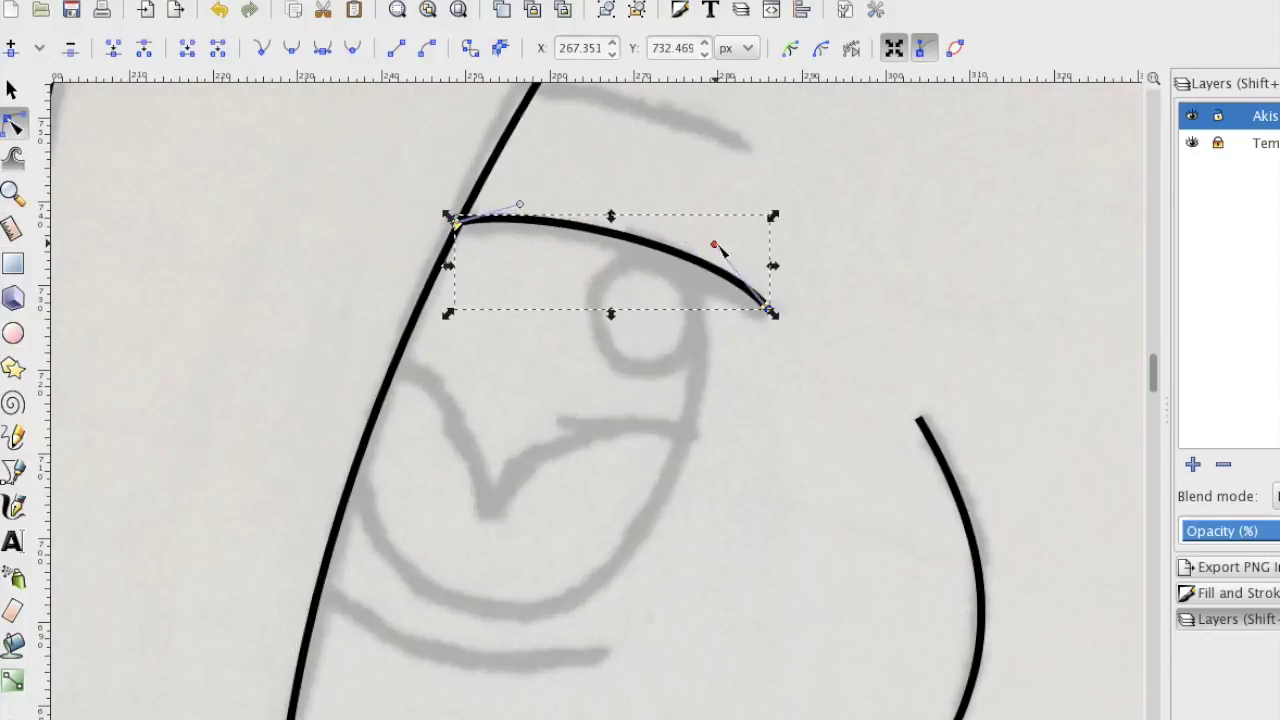
{"action": "key", "text": "b"}
{"action": "left_click", "coordinate": [323, 586]}
{"action": "double_click", "coordinate": [607, 656]}
Draw the round highlight circle beneath the upper lid of the partly covered eye.
{"action": "key", "text": "e"}
{"action": "left_click_drag", "start_coordinate": [351, 457], "coordinate": [694, 263]}
{"action": "key", "text": "Escape"}
{"action": "left_click_drag", "start_coordinate": [594, 260], "coordinate": [696, 363]}
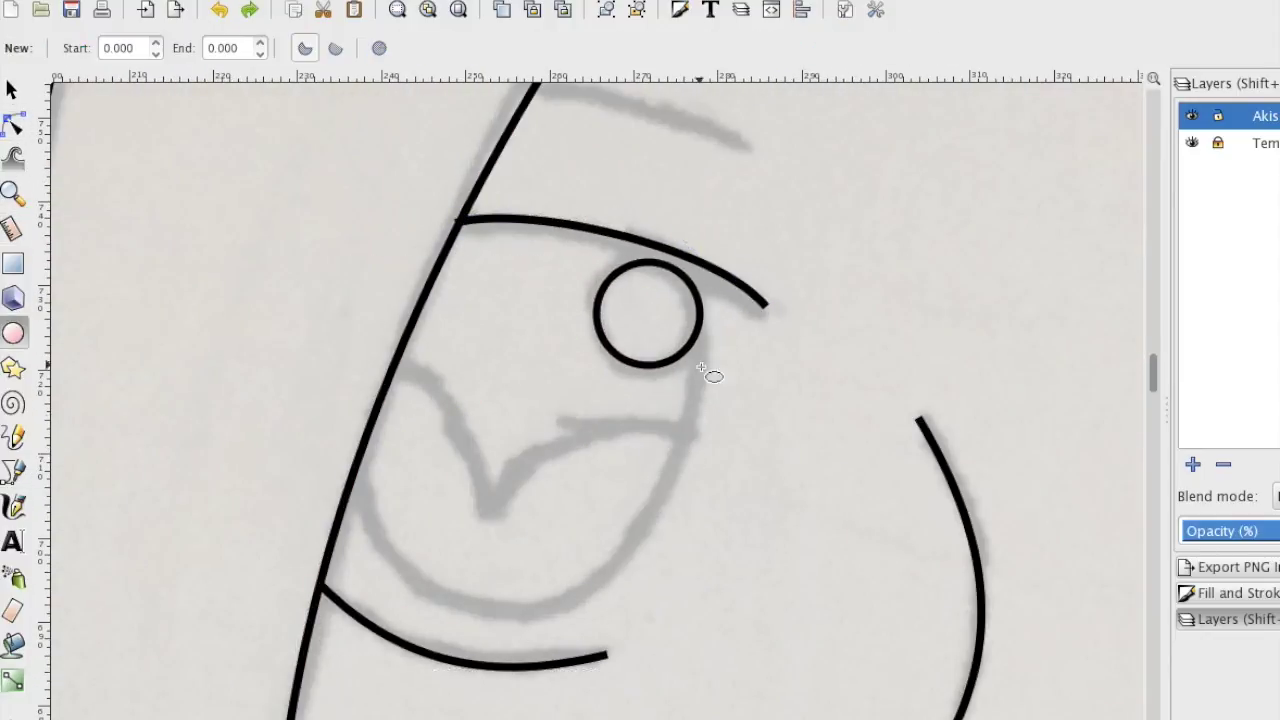
Draw the partly covered eye's iris outline from the fringe to the upper lid and bend it into a bowl shape.
{"action": "left_click", "coordinate": [352, 481]}
{"action": "double_click", "coordinate": [691, 257]}
{"action": "key", "text": "n"}
{"action": "left_click_drag", "start_coordinate": [480, 443], "coordinate": [500, 586]}
{"action": "scroll", "coordinate": [388, 418], "scroll_direction": "down", "scroll_amount": 3}
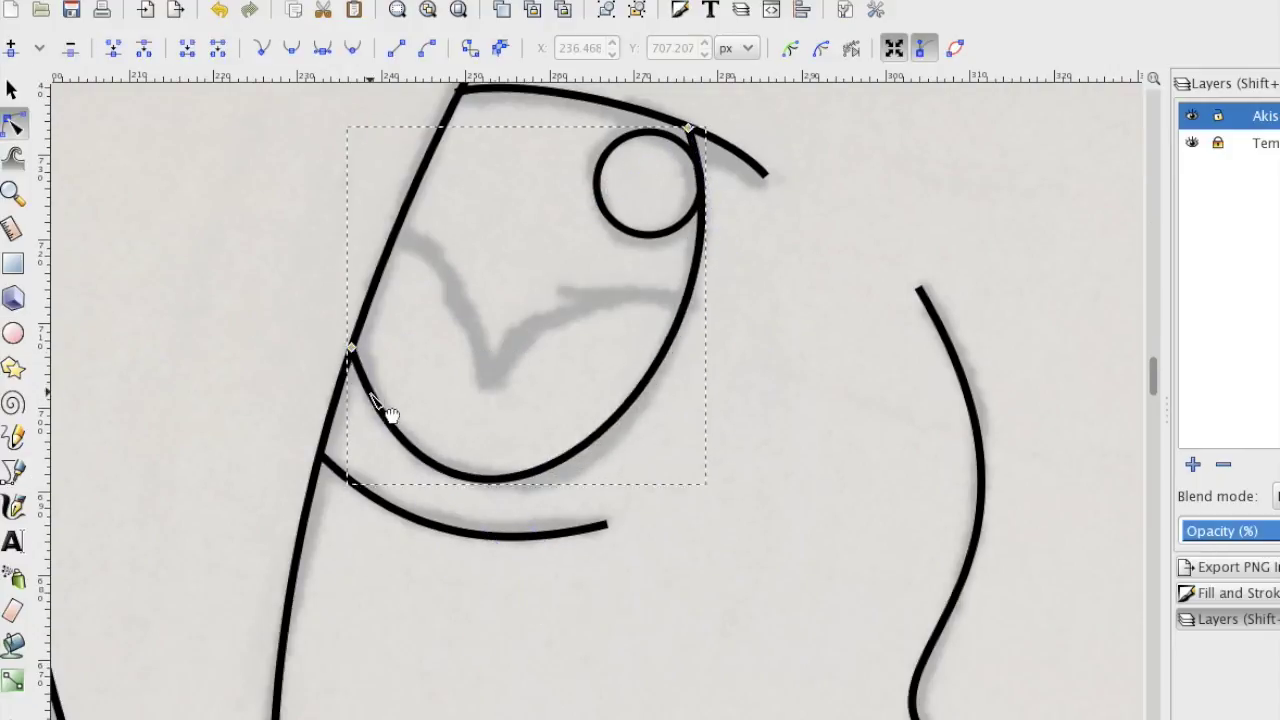
Draw the V-shaped line across the partly covered iris and bend both of its arms to the sketch.
{"action": "left_click", "coordinate": [390, 247]}
{"action": "left_click", "coordinate": [483, 400]}
{"action": "double_click", "coordinate": [693, 303]}
{"action": "key", "text": "n"}
{"action": "left_click_drag", "start_coordinate": [590, 345], "coordinate": [550, 356]}
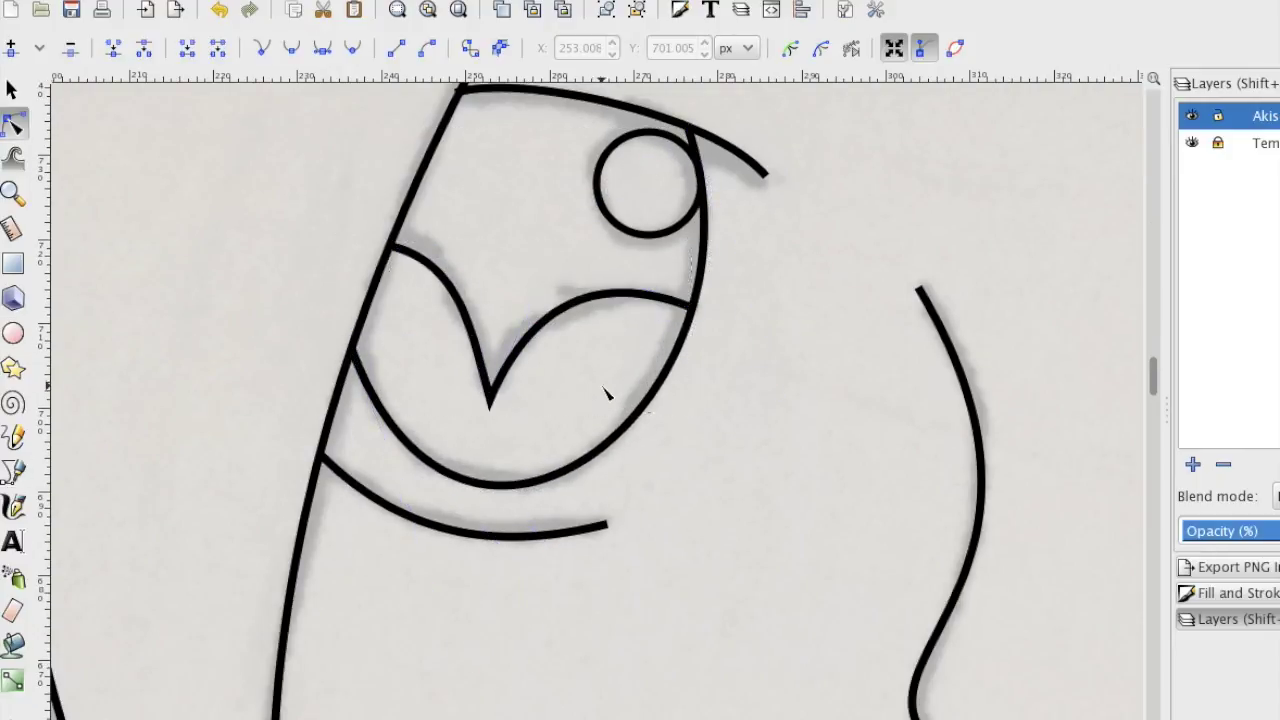
Draw the eyebrow above the partly covered eye and curve it along the sketch.
{"action": "scroll", "coordinate": [612, 401], "scroll_direction": "up", "scroll_amount": 8}
{"action": "key", "text": "b"}
{"action": "left_click", "coordinate": [529, 391]}
{"action": "double_click", "coordinate": [749, 455]}
{"action": "key", "text": "n"}
Draw the fully visible eye's outline from upper lid through the outer corner to lower lid, and curve it.
{"action": "left_click", "coordinate": [13, 190]}
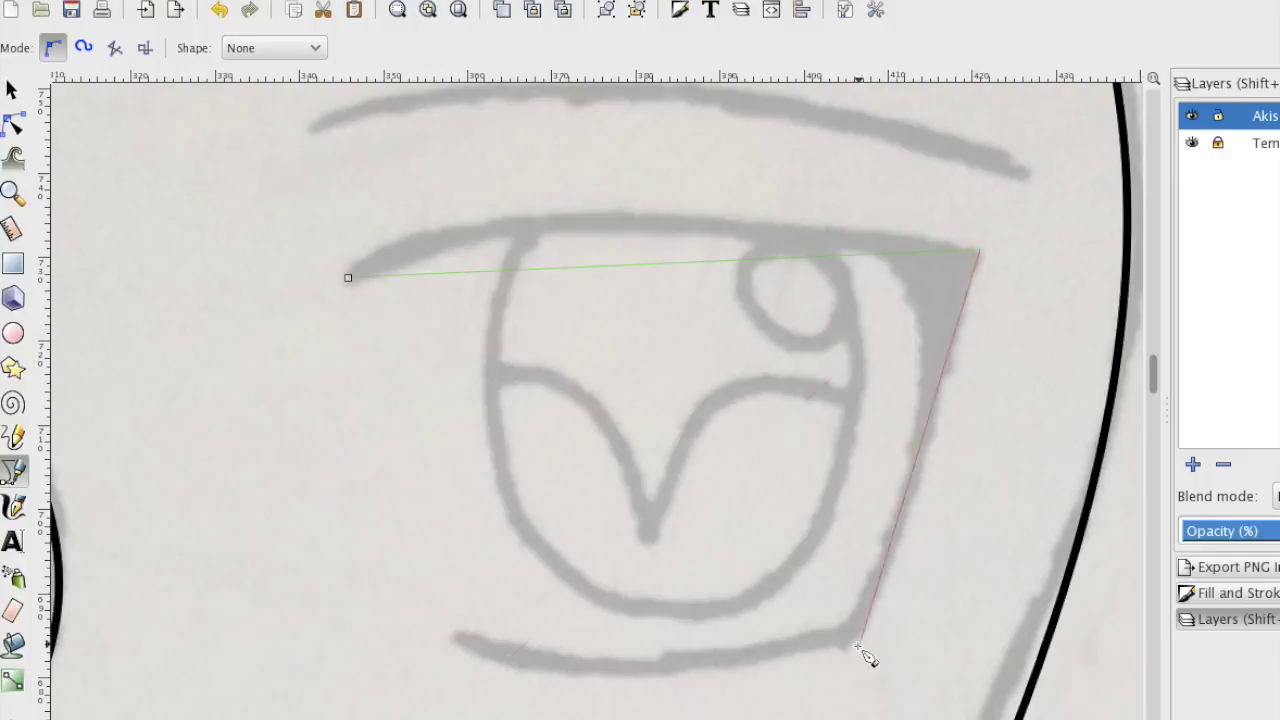
{"action": "double_click", "coordinate": [457, 631]}
{"action": "key", "text": "n"}
{"action": "left_click_drag", "start_coordinate": [600, 265], "coordinate": [563, 220]}
{"action": "left_click_drag", "start_coordinate": [771, 403], "coordinate": [866, 543]}
{"action": "scroll", "coordinate": [829, 569], "scroll_direction": "down", "scroll_amount": 1}
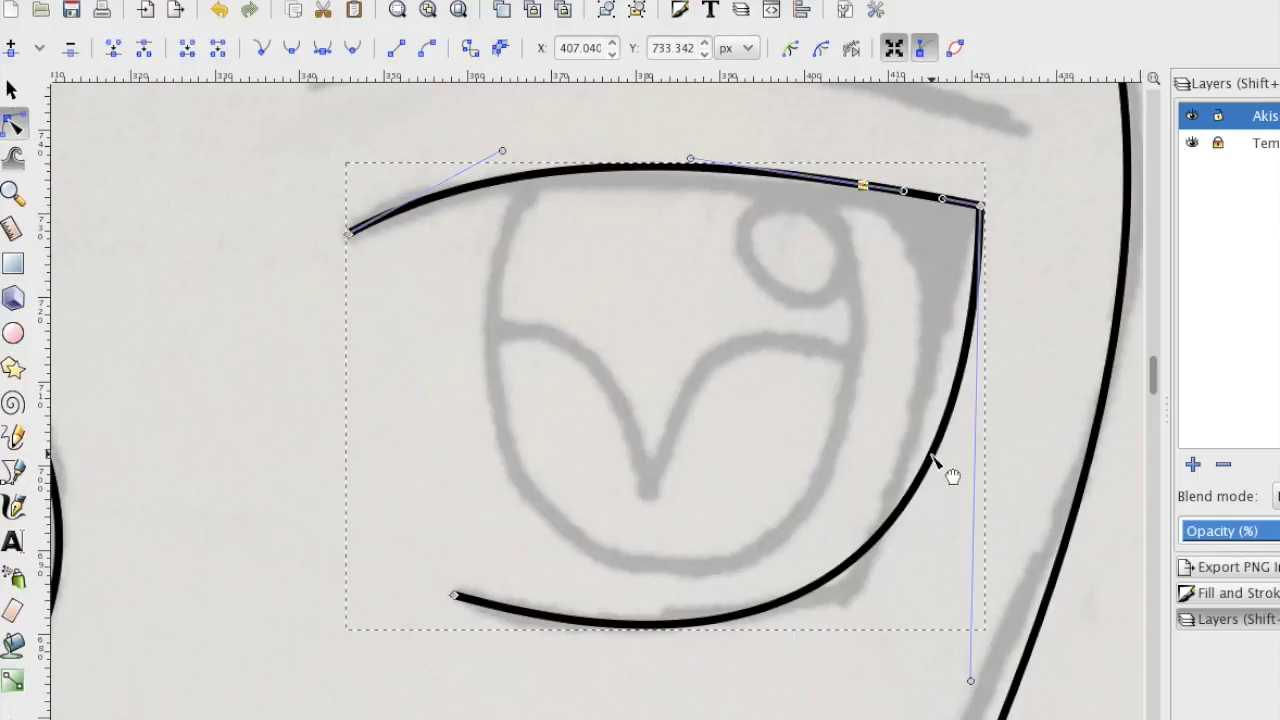
{"action": "left_click", "coordinate": [219, 9]}
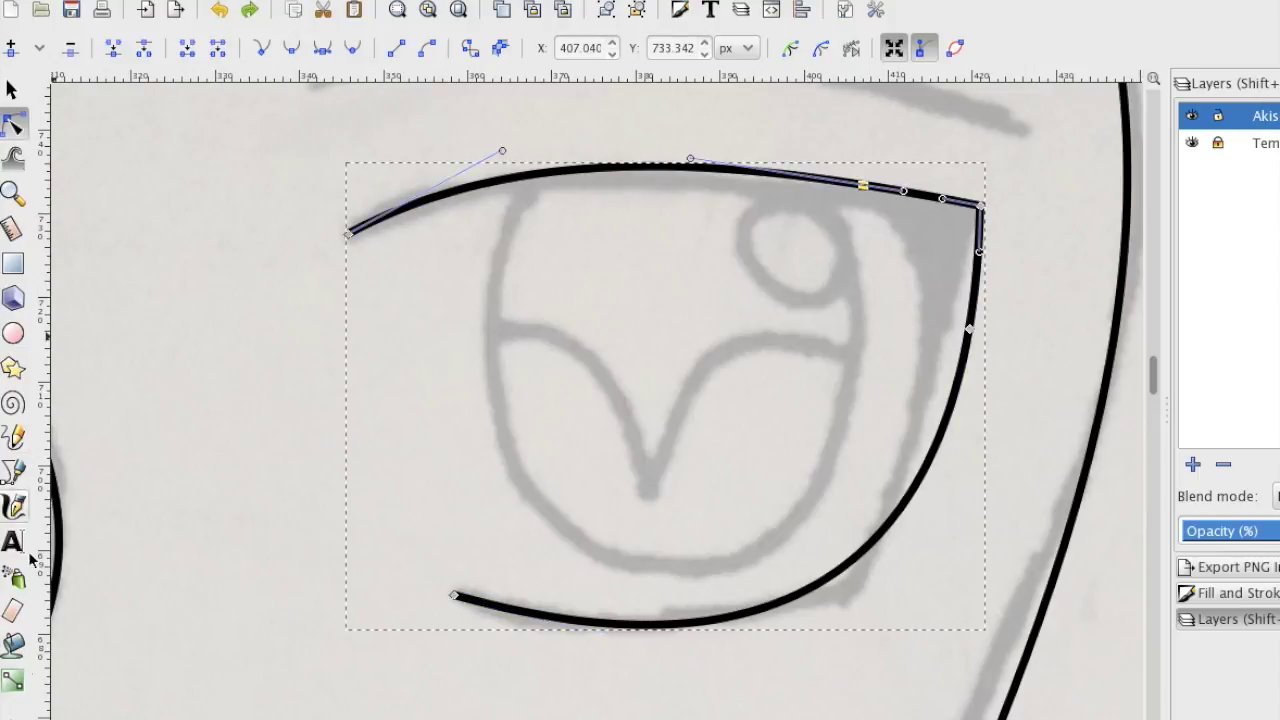
Draw the curved inner edge of the dark lash area at the fully visible eye's outer corner.
{"action": "key", "text": "g"}
{"action": "left_click", "coordinate": [13, 472]}
{"action": "left_click", "coordinate": [857, 186]}
{"action": "double_click", "coordinate": [957, 371]}
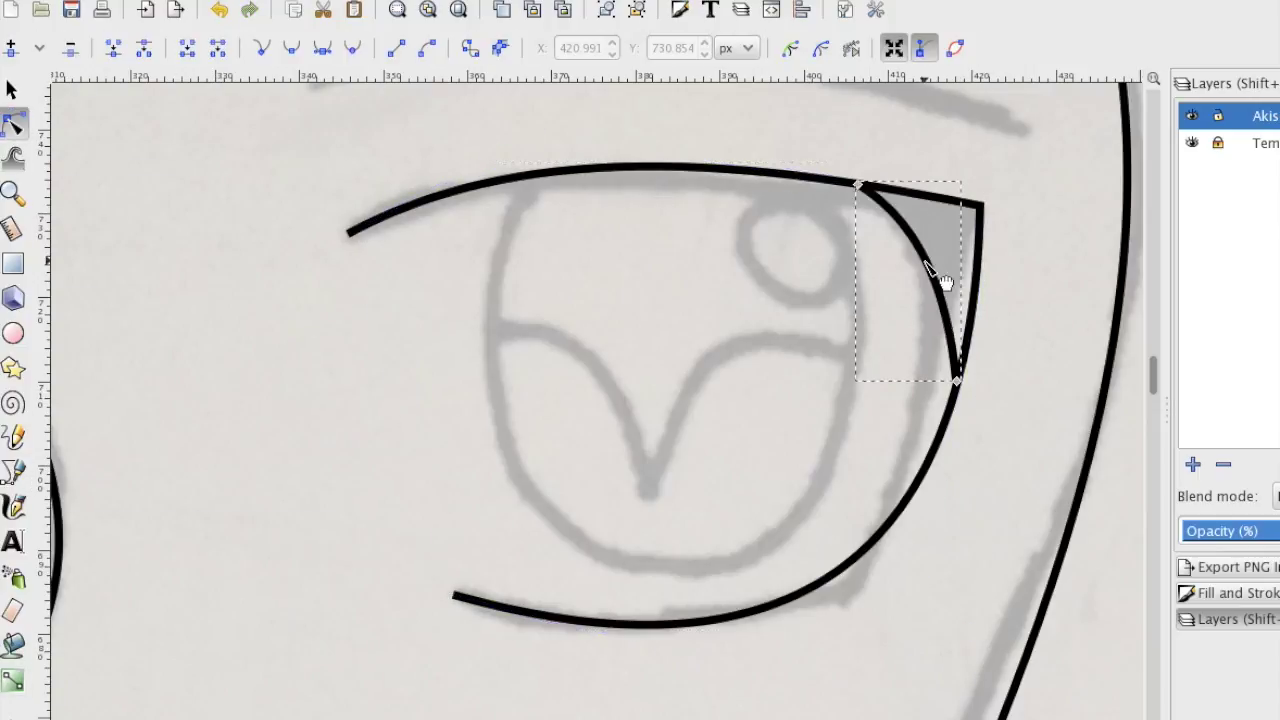
Draw the highlight circle and the U-shaped iris outline hanging from the upper lid in the fully visible eye.
{"action": "scroll", "coordinate": [476, 486], "scroll_direction": "up", "scroll_amount": 1}
{"action": "scroll", "coordinate": [476, 486], "scroll_direction": "down", "scroll_amount": 3}
{"action": "key", "text": "e"}
{"action": "left_click_drag", "start_coordinate": [690, 131], "coordinate": [826, 227]}
{"action": "left_click_drag", "start_coordinate": [695, 214], "coordinate": [613, 214]}
{"action": "left_click_drag", "start_coordinate": [480, 100], "coordinate": [383, 646]}
{"action": "scroll", "coordinate": [352, 397], "scroll_direction": "down", "scroll_amount": 2}
{"action": "scroll", "coordinate": [352, 397], "scroll_direction": "up", "scroll_amount": 4}
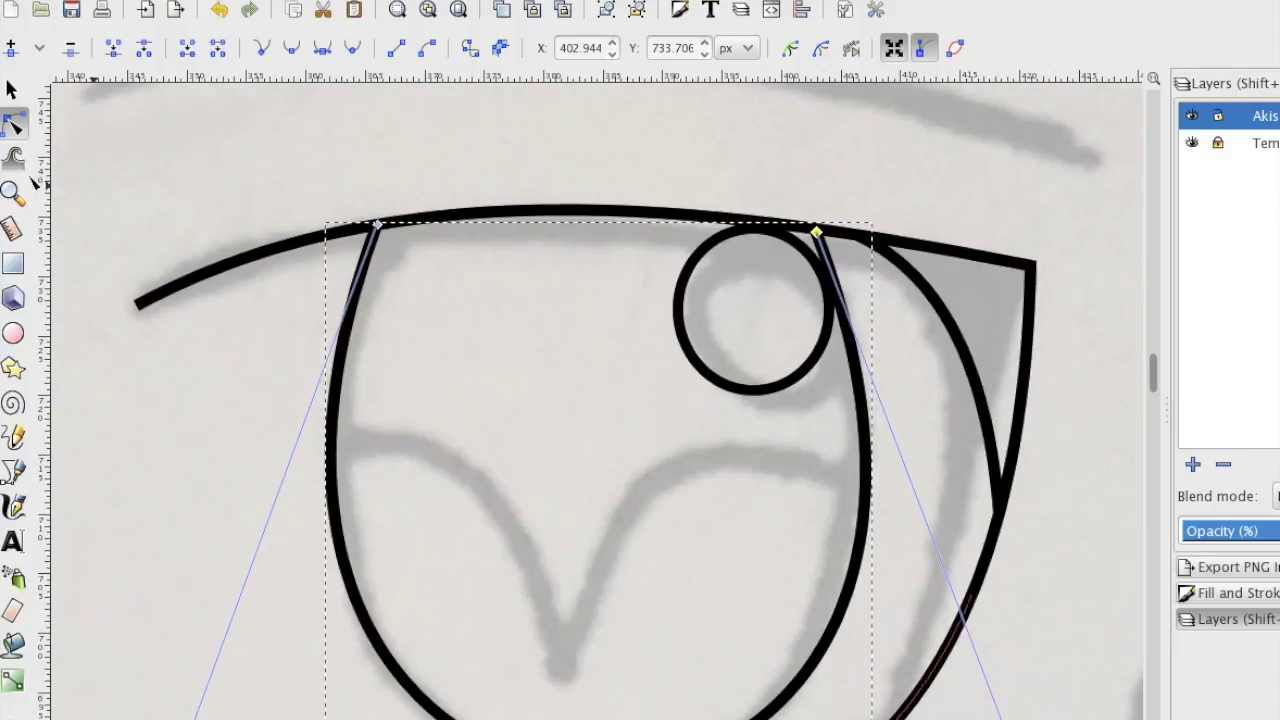
{"action": "key", "text": "s"}
{"action": "key", "text": "n"}
{"action": "scroll", "coordinate": [1000, 500], "scroll_direction": "down", "scroll_amount": 5}
{"action": "scroll", "coordinate": [877, 663], "scroll_direction": "down", "scroll_amount": 2}
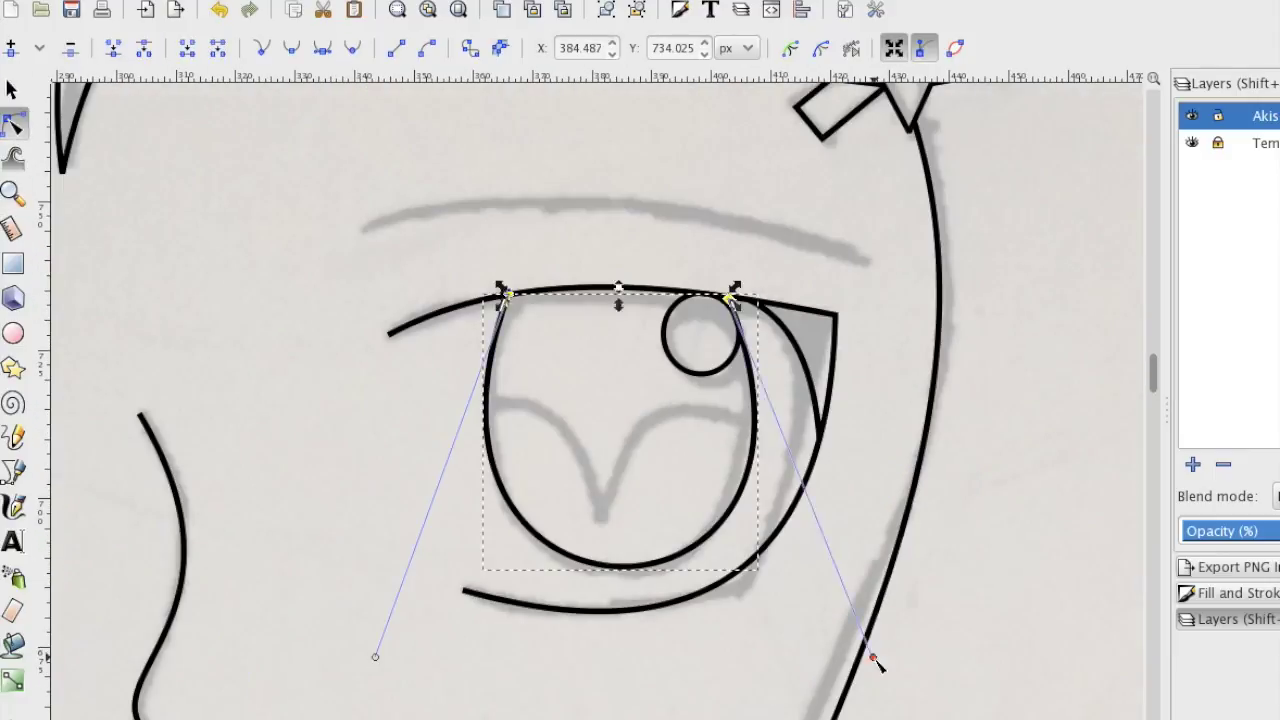
Draw the V-shaped line across the fully visible eye's iris, with its point at the sketched tip.
{"action": "key", "text": "b"}
{"action": "scroll", "coordinate": [709, 449], "scroll_direction": "up", "scroll_amount": 3}
{"action": "left_click", "coordinate": [380, 371]}
{"action": "left_click", "coordinate": [623, 606]}
{"action": "double_click", "coordinate": [929, 400]}
Hide the template layer to check the traced face, and show it again.
{"action": "scroll", "coordinate": [623, 434], "scroll_direction": "down", "scroll_amount": 8}
{"action": "key", "text": "s"}
{"action": "left_click", "coordinate": [1191, 143]}
{"action": "left_click", "coordinate": [1191, 143]}
{"action": "scroll", "coordinate": [735, 270], "scroll_direction": "up", "scroll_amount": 6}
{"action": "key", "text": "s"}
{"action": "scroll", "coordinate": [640, 400], "scroll_direction": "down", "scroll_amount": 3}
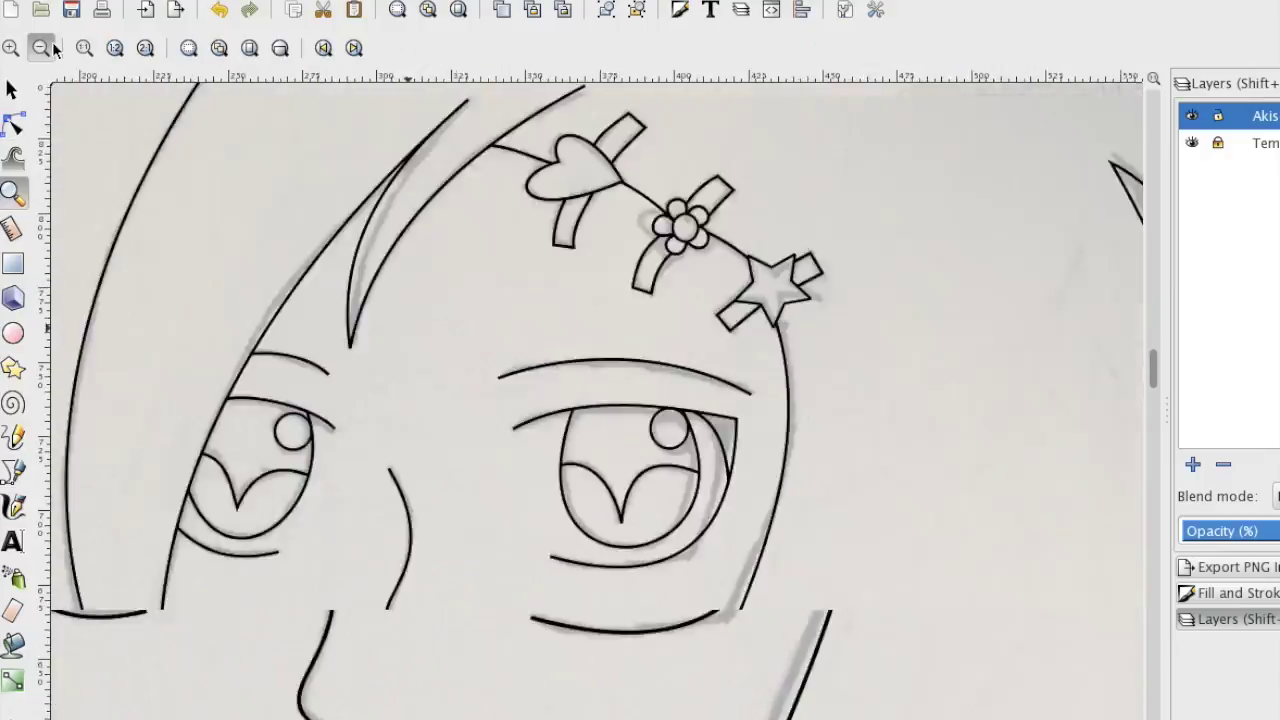
Draw the collar band, the edge running down from it and the neck line, and fit them to the sketch.
{"action": "key", "text": "n"}
{"action": "scroll", "coordinate": [640, 400], "scroll_direction": "up", "scroll_amount": 4}
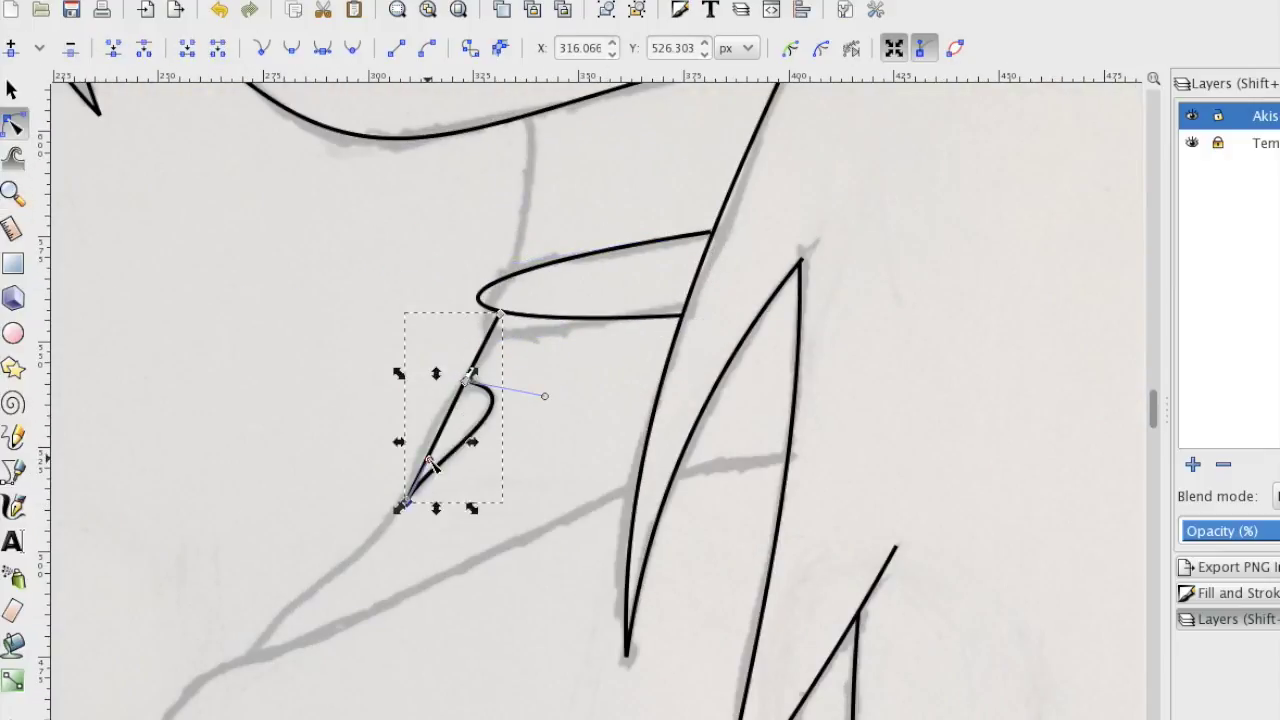
{"action": "scroll", "coordinate": [583, 203], "scroll_direction": "up", "scroll_amount": 4}
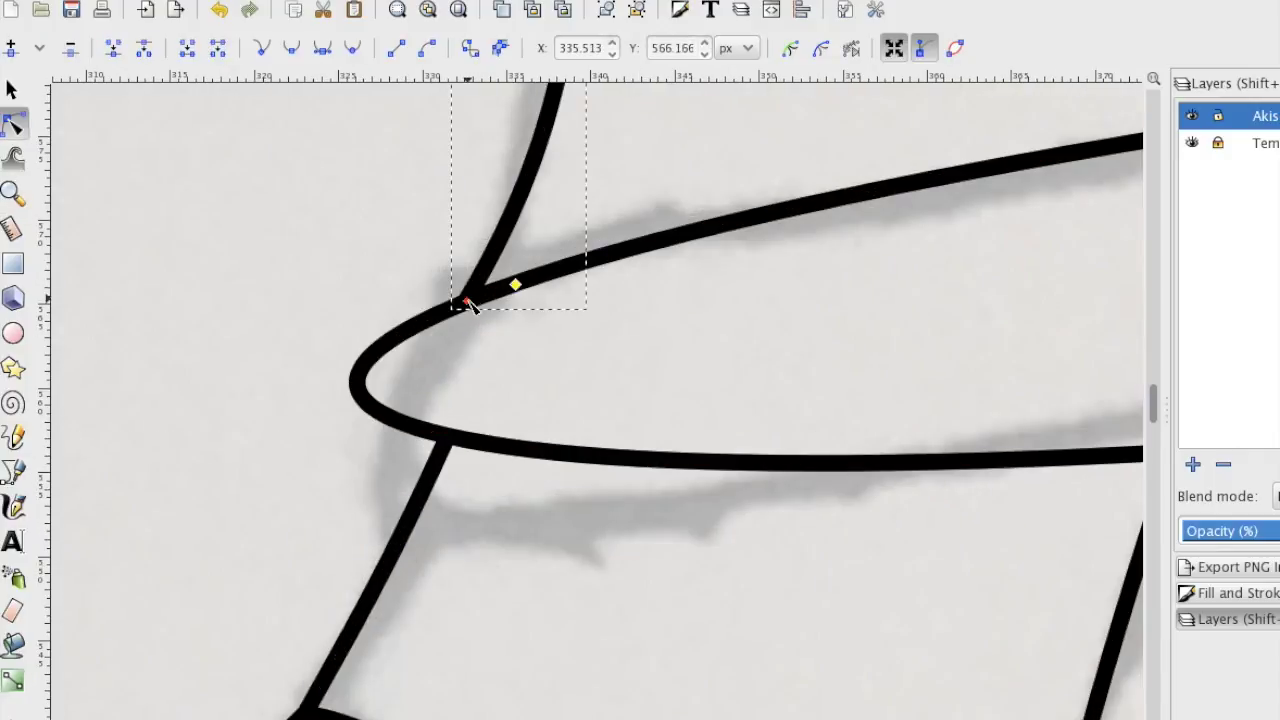
{"action": "scroll", "coordinate": [583, 203], "scroll_direction": "down", "scroll_amount": 4}
Draw the shoulder line below the collar down to where the sketched lines meet, and curve it slightly.
{"action": "key", "text": "z"}
{"action": "scroll", "coordinate": [585, 545], "scroll_direction": "up", "scroll_amount": 3}
{"action": "key", "text": "n"}
{"action": "key", "text": "b"}
{"action": "left_click", "coordinate": [477, 363]}
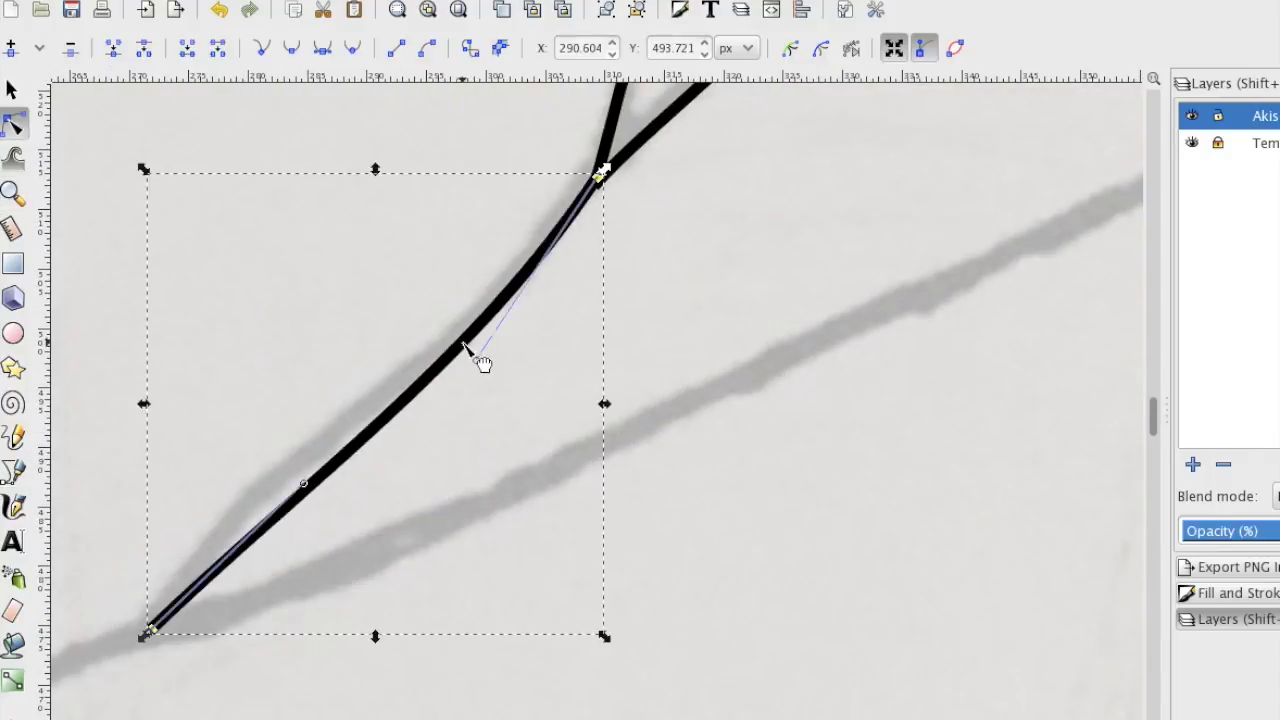
Draw the short curved line between the strands beside the neck and the adjoining outline of the lettered shape.
{"action": "scroll", "coordinate": [640, 400], "scroll_direction": "down", "scroll_amount": 3}
{"action": "scroll", "coordinate": [640, 400], "scroll_direction": "up", "scroll_amount": 3}
{"action": "left_click", "coordinate": [1050, 400]}
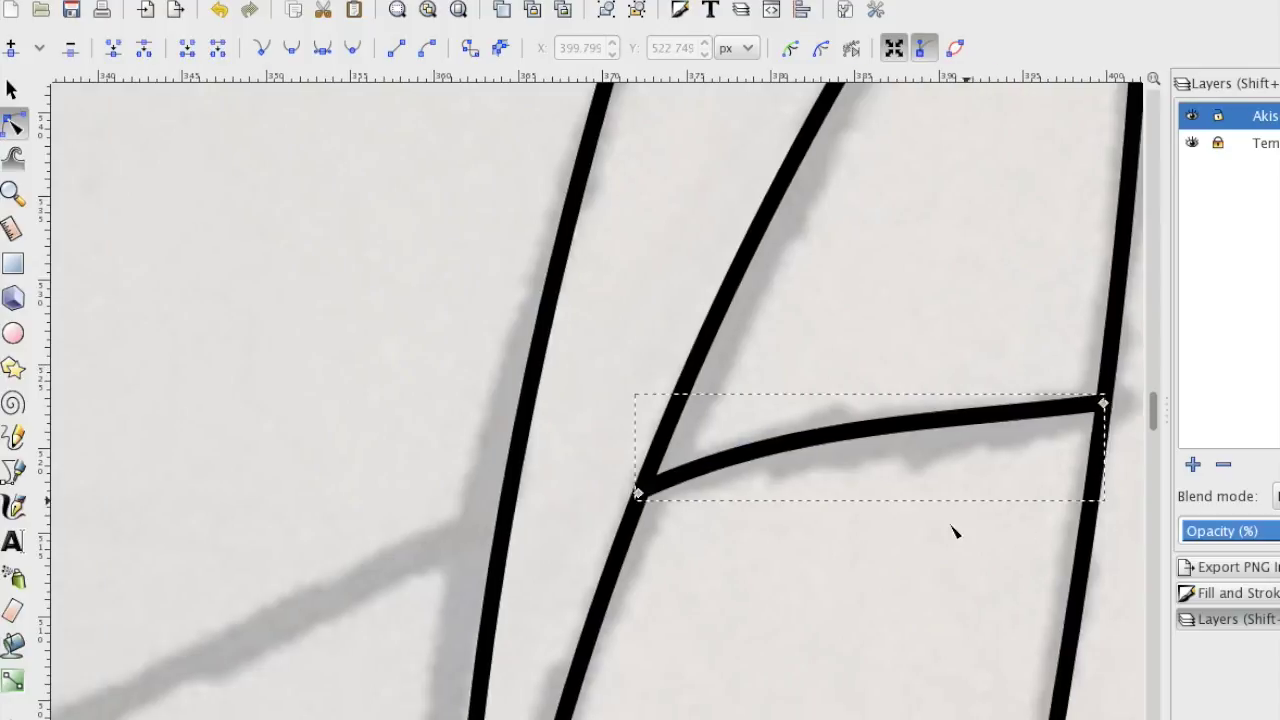
{"action": "scroll", "coordinate": [957, 529], "scroll_direction": "down", "scroll_amount": 3}
{"action": "left_click", "coordinate": [632, 312]}
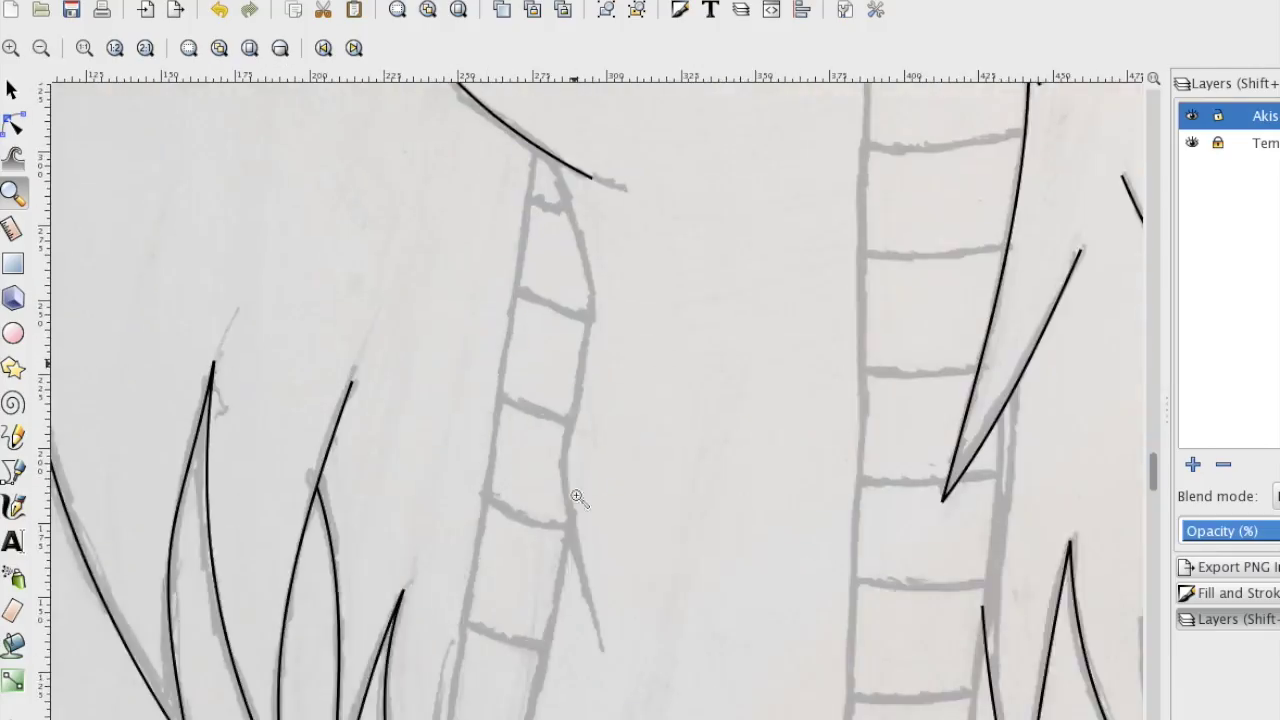
Draw the cut-off letter at the shape's edge and the rounded letter M beside it, bending their segments.
{"action": "left_click", "coordinate": [12, 125]}
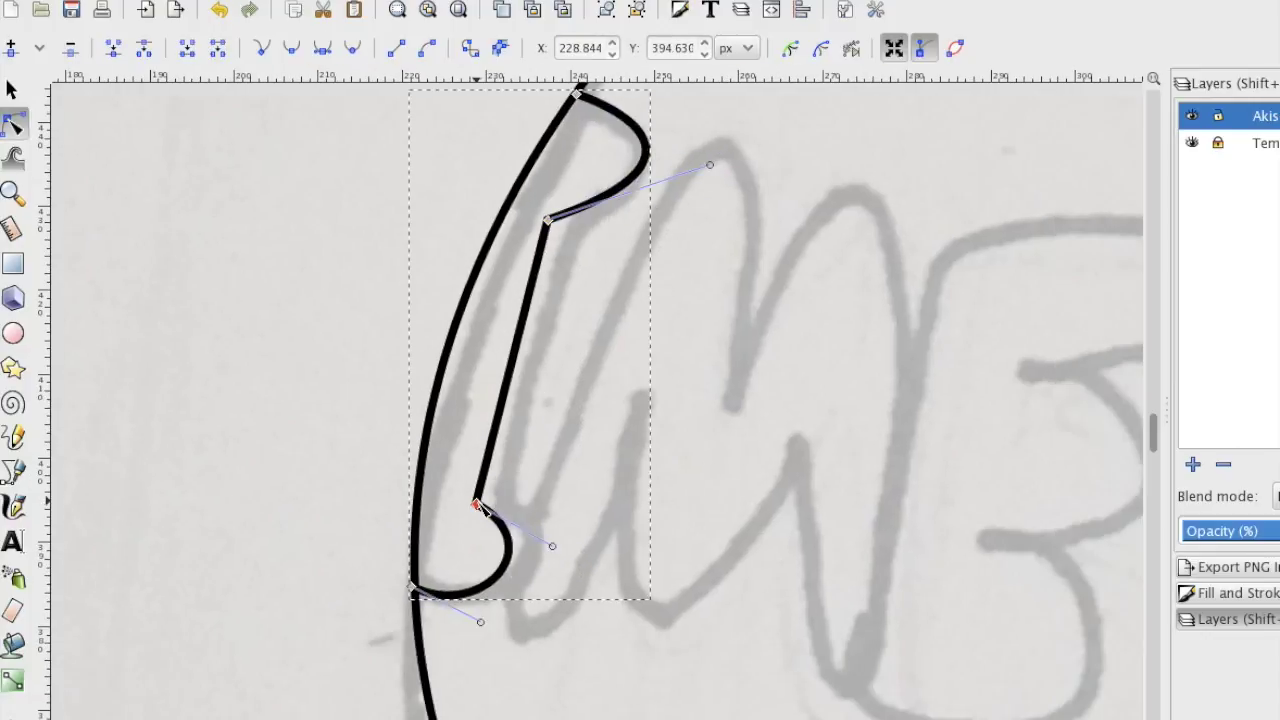
{"action": "key", "text": "b"}
{"action": "left_click", "coordinate": [18, 127]}
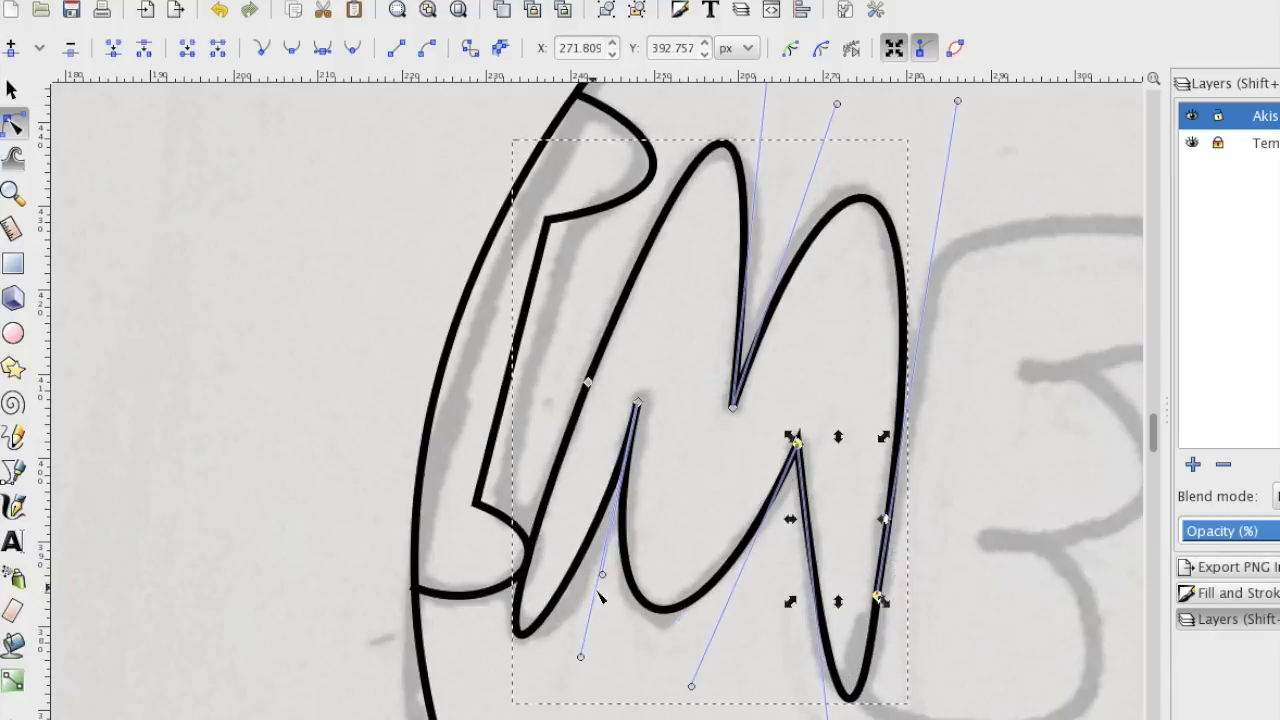
Draw the letter E next to the M and bend its segments into three rounded lobes.
{"action": "scroll", "coordinate": [706, 455], "scroll_direction": "right", "scroll_amount": 5}
{"action": "key", "text": "b"}
{"action": "left_click", "coordinate": [672, 280]}
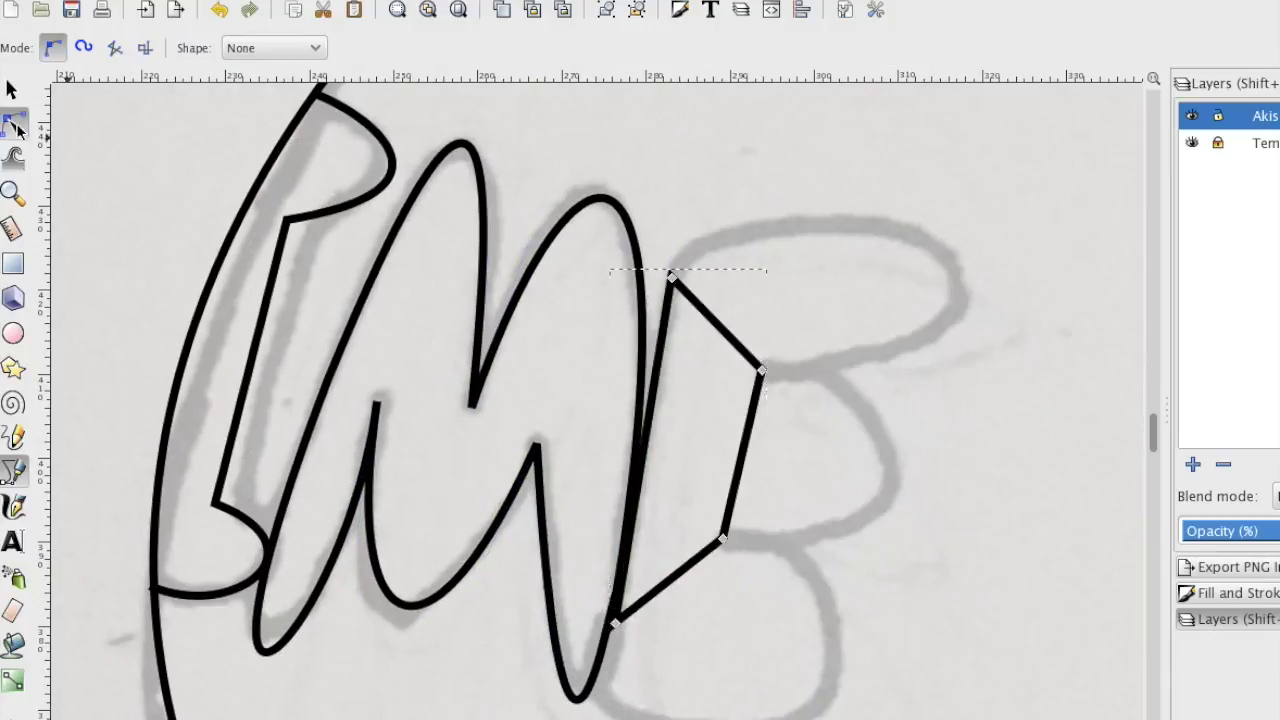
{"action": "left_click", "coordinate": [13, 125]}
{"action": "left_click_drag", "start_coordinate": [717, 325], "coordinate": [880, 275]}
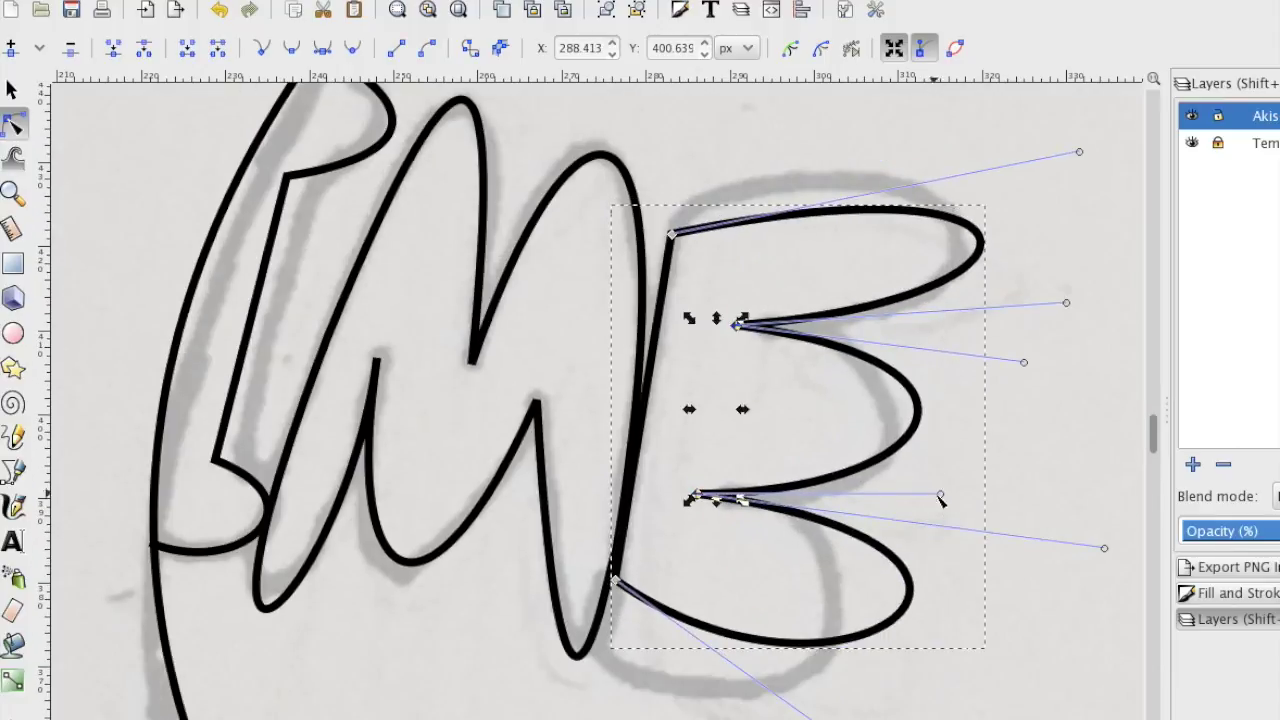
Draw the sleeve's side and hem between the strands and bend the hem into a curve.
{"action": "left_click", "coordinate": [13, 190]}
{"action": "key", "text": "n"}
{"action": "left_click_drag", "start_coordinate": [690, 624], "coordinate": [698, 572]}
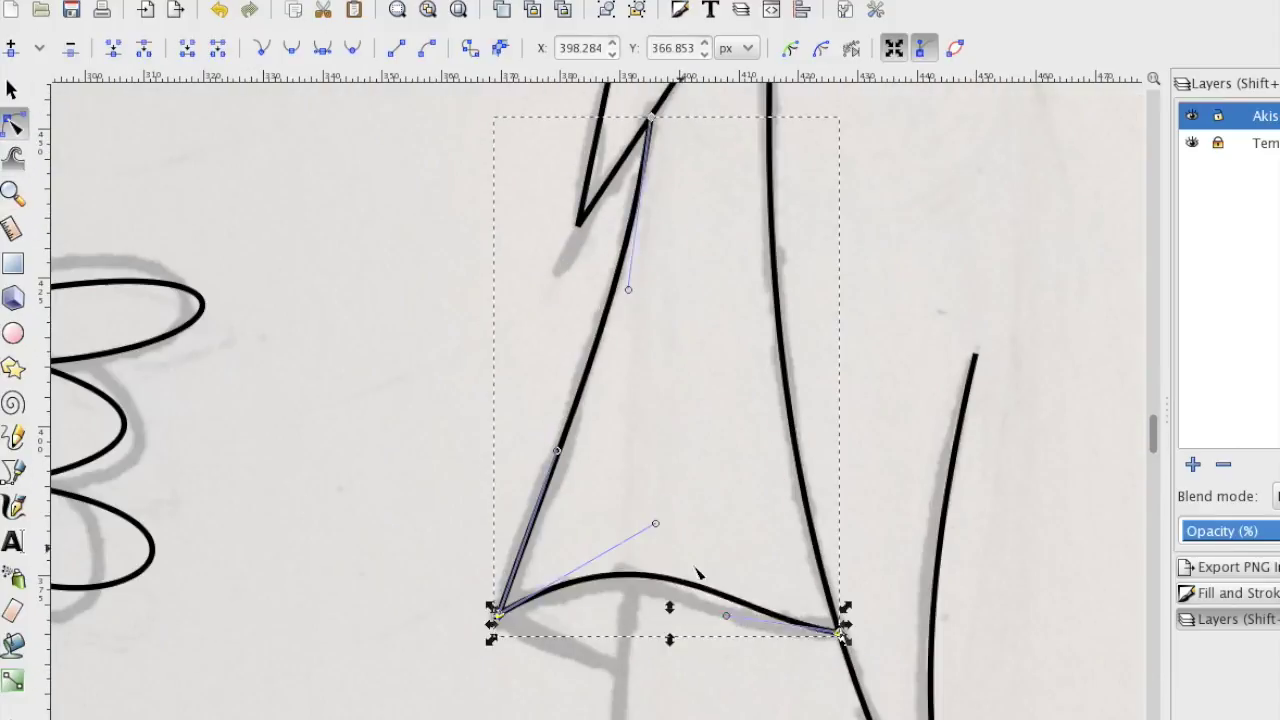